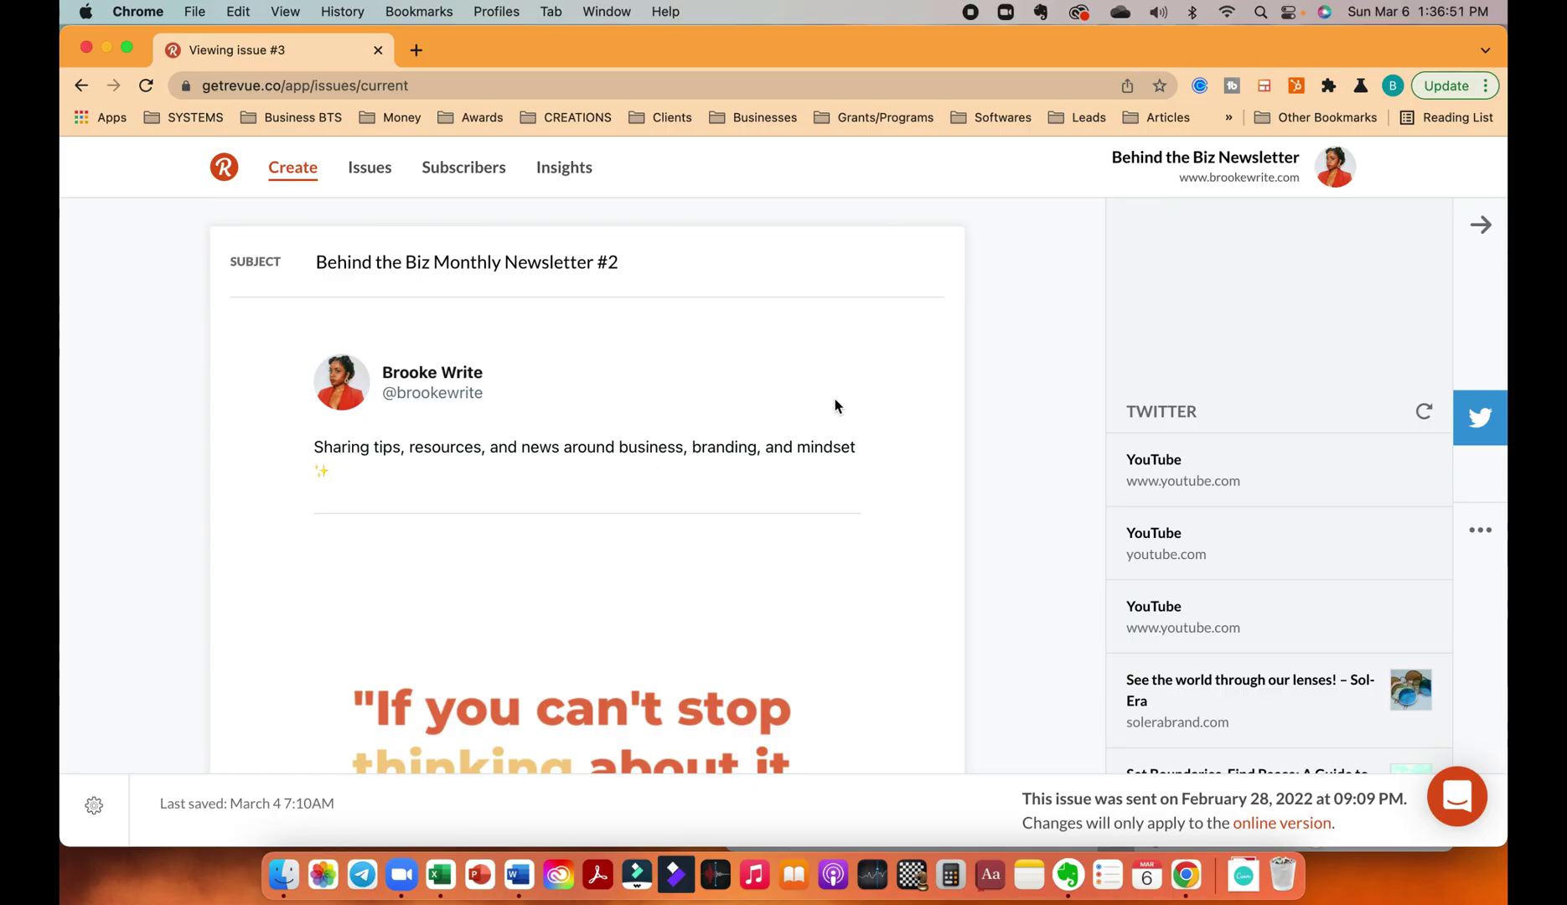
Scroll through the sent issue #3 to review its content.
scroll(832, 405, "down", 15)
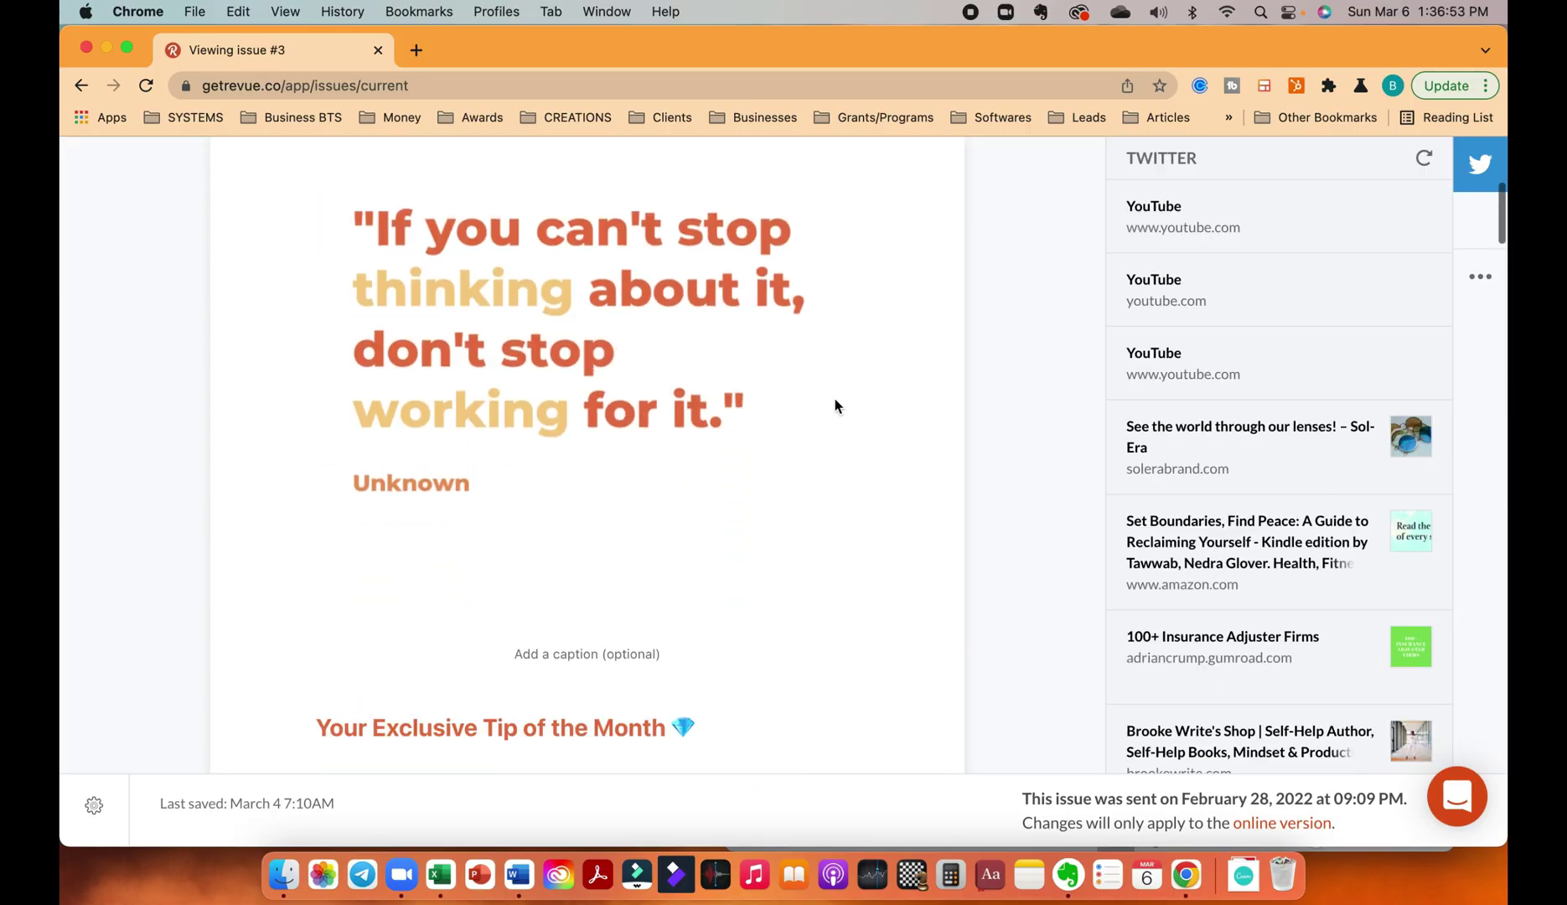
scroll(832, 405, "up", 15)
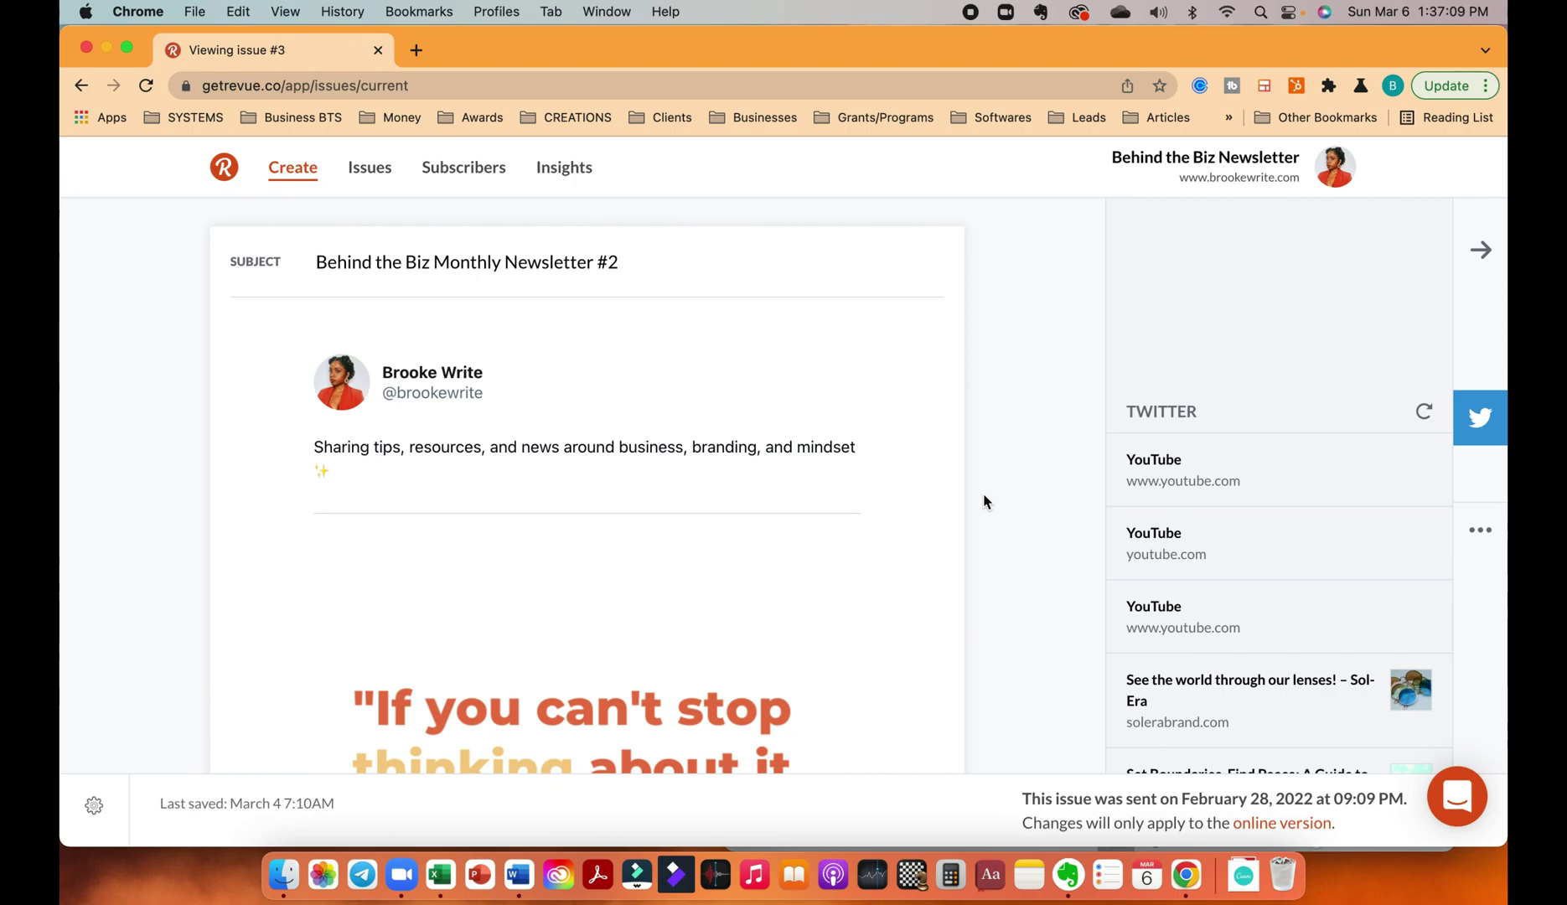
scroll(985, 501, "down", 20)
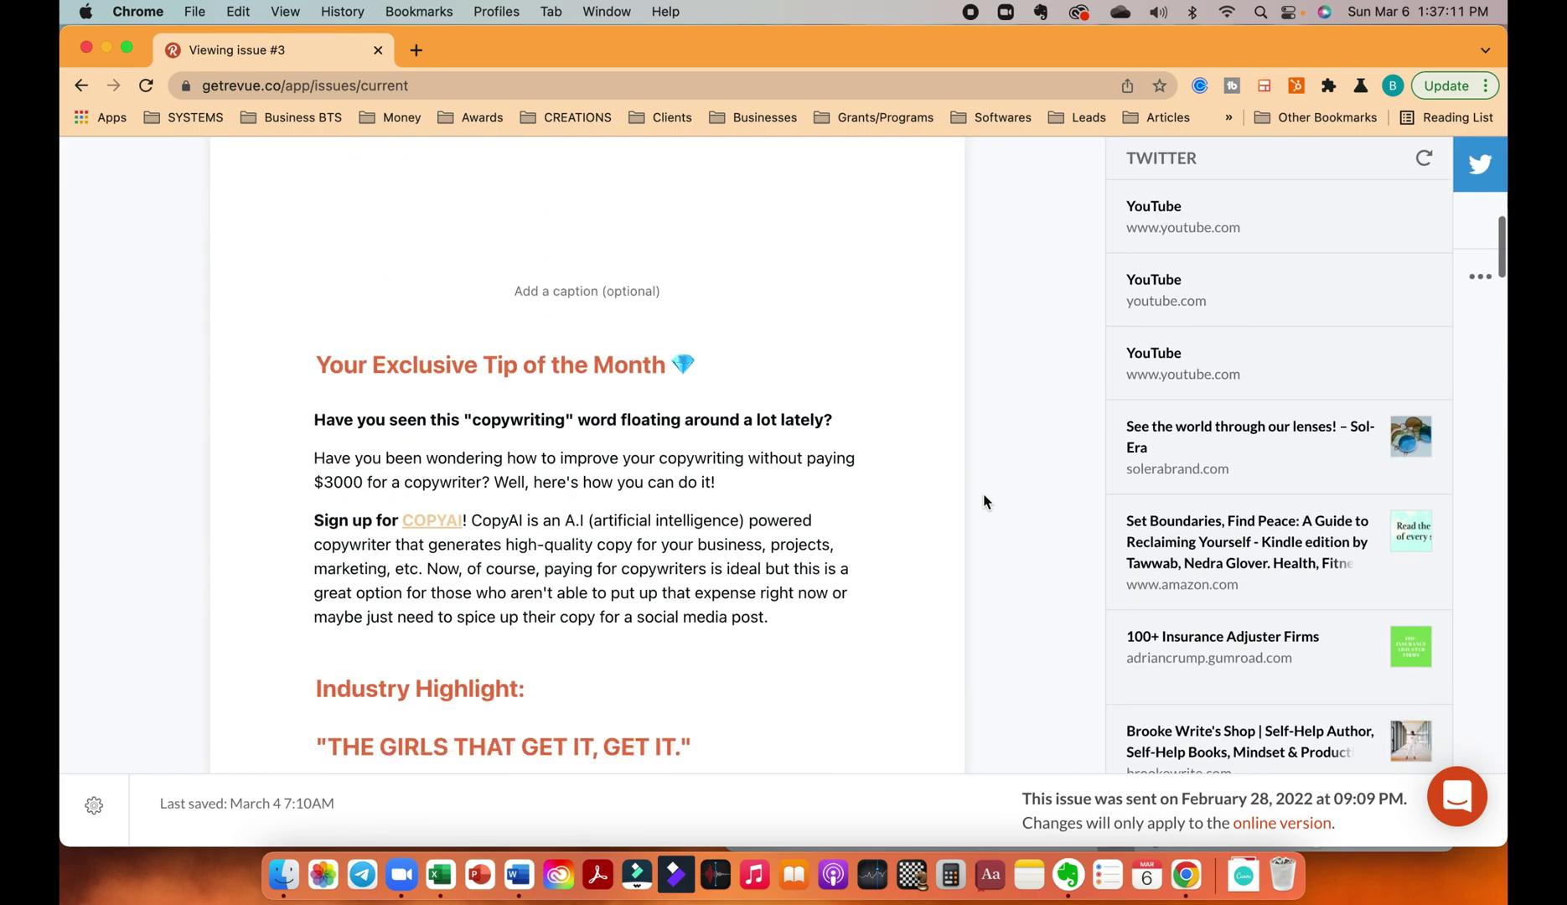
scroll(985, 501, "down", 20)
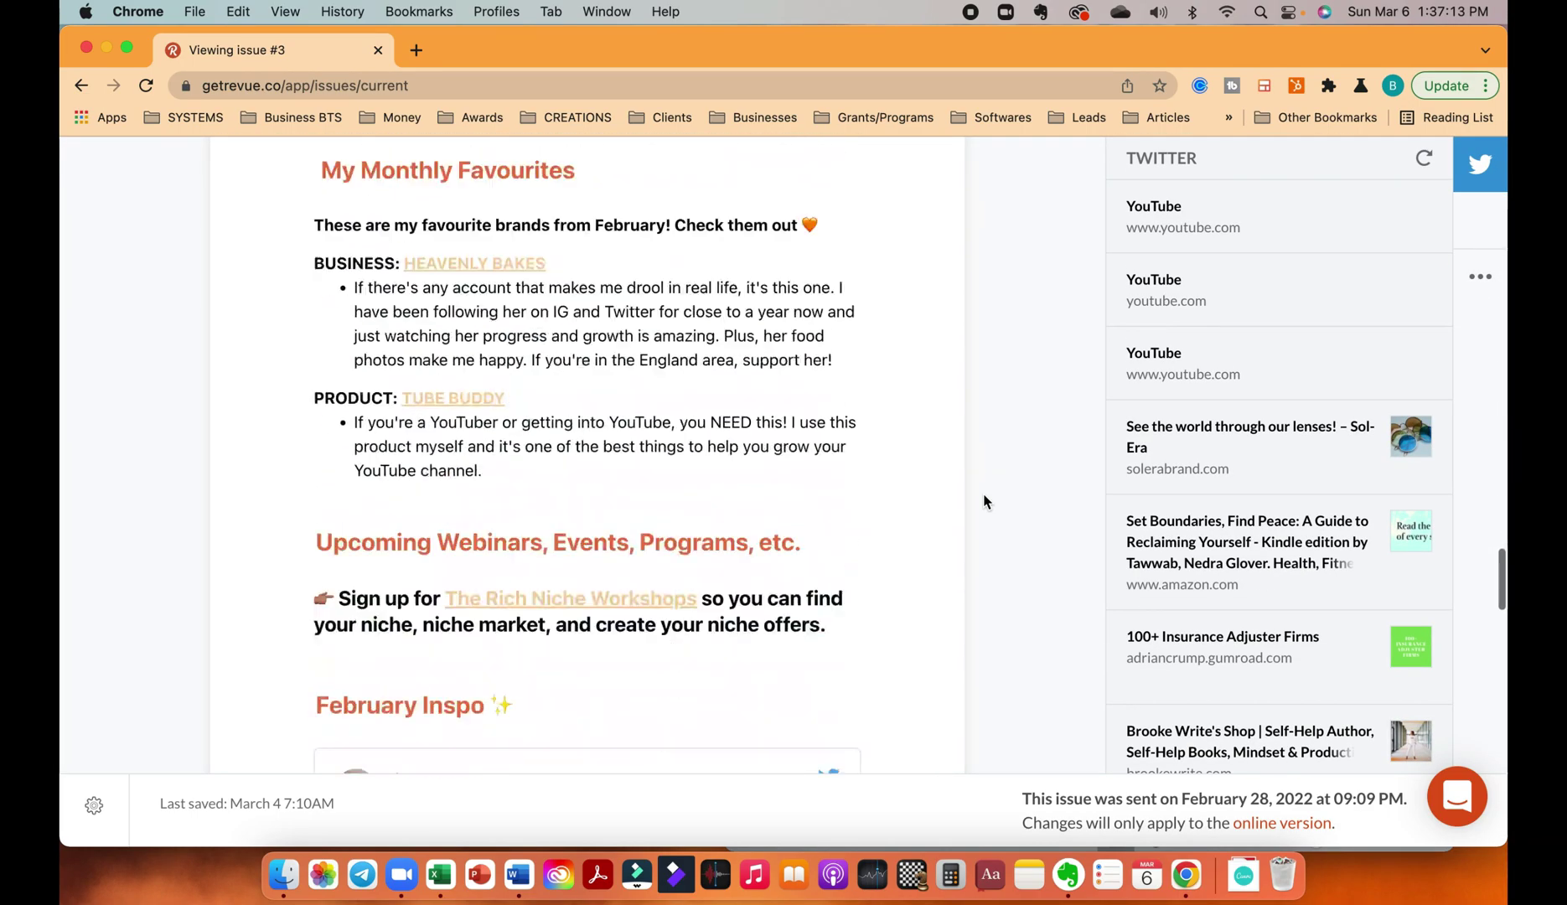
scroll(985, 501, "up", 15)
scroll(985, 501, "up", 15)
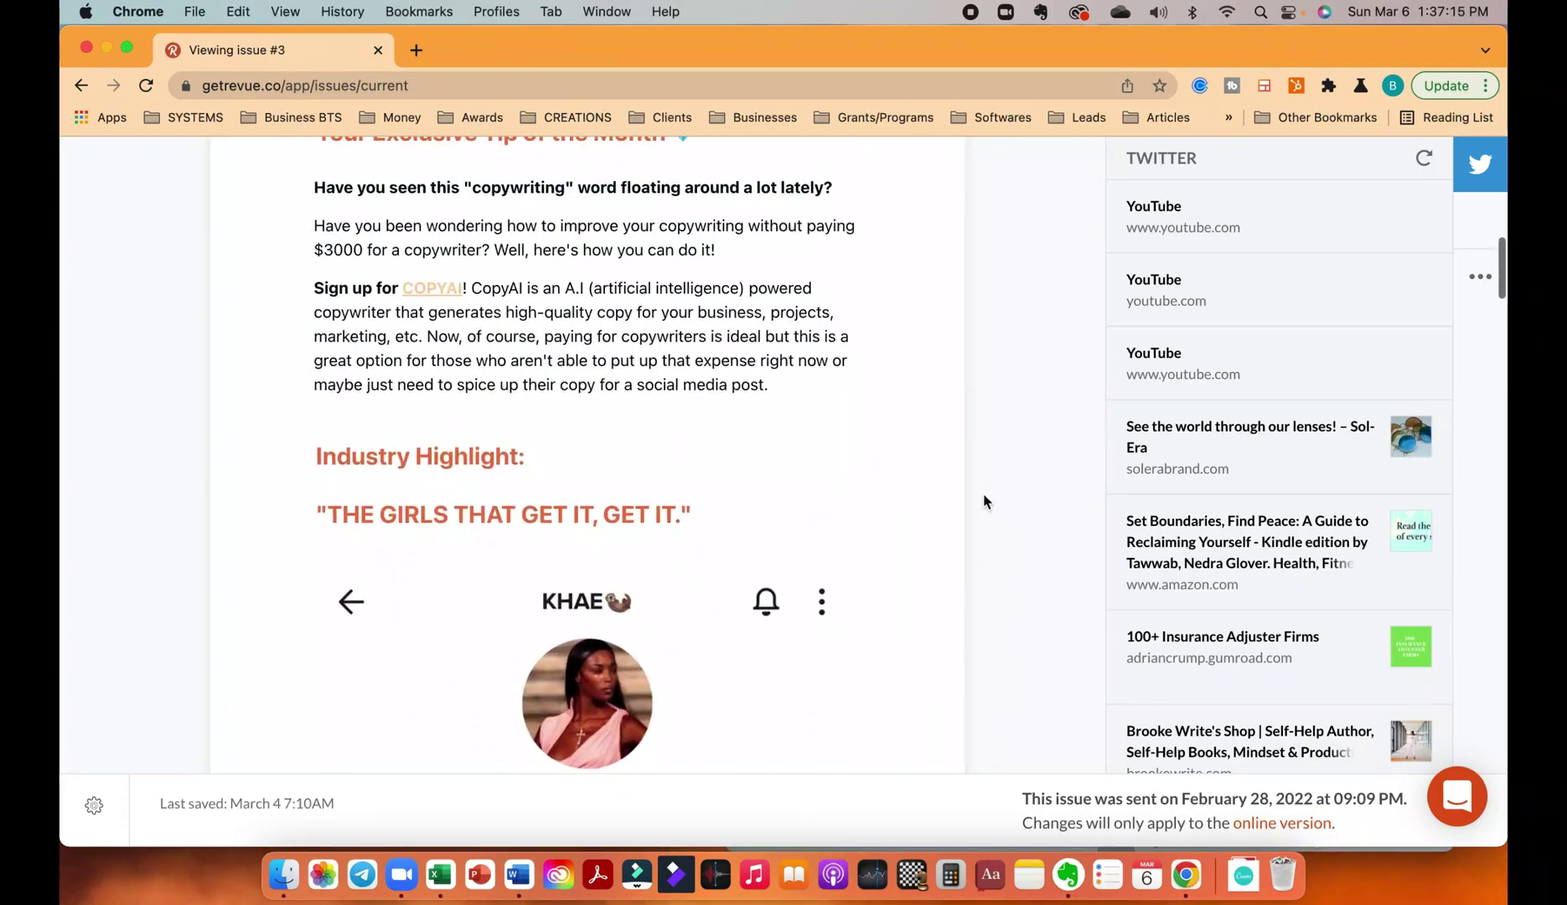
scroll(984, 501, "up", 8)
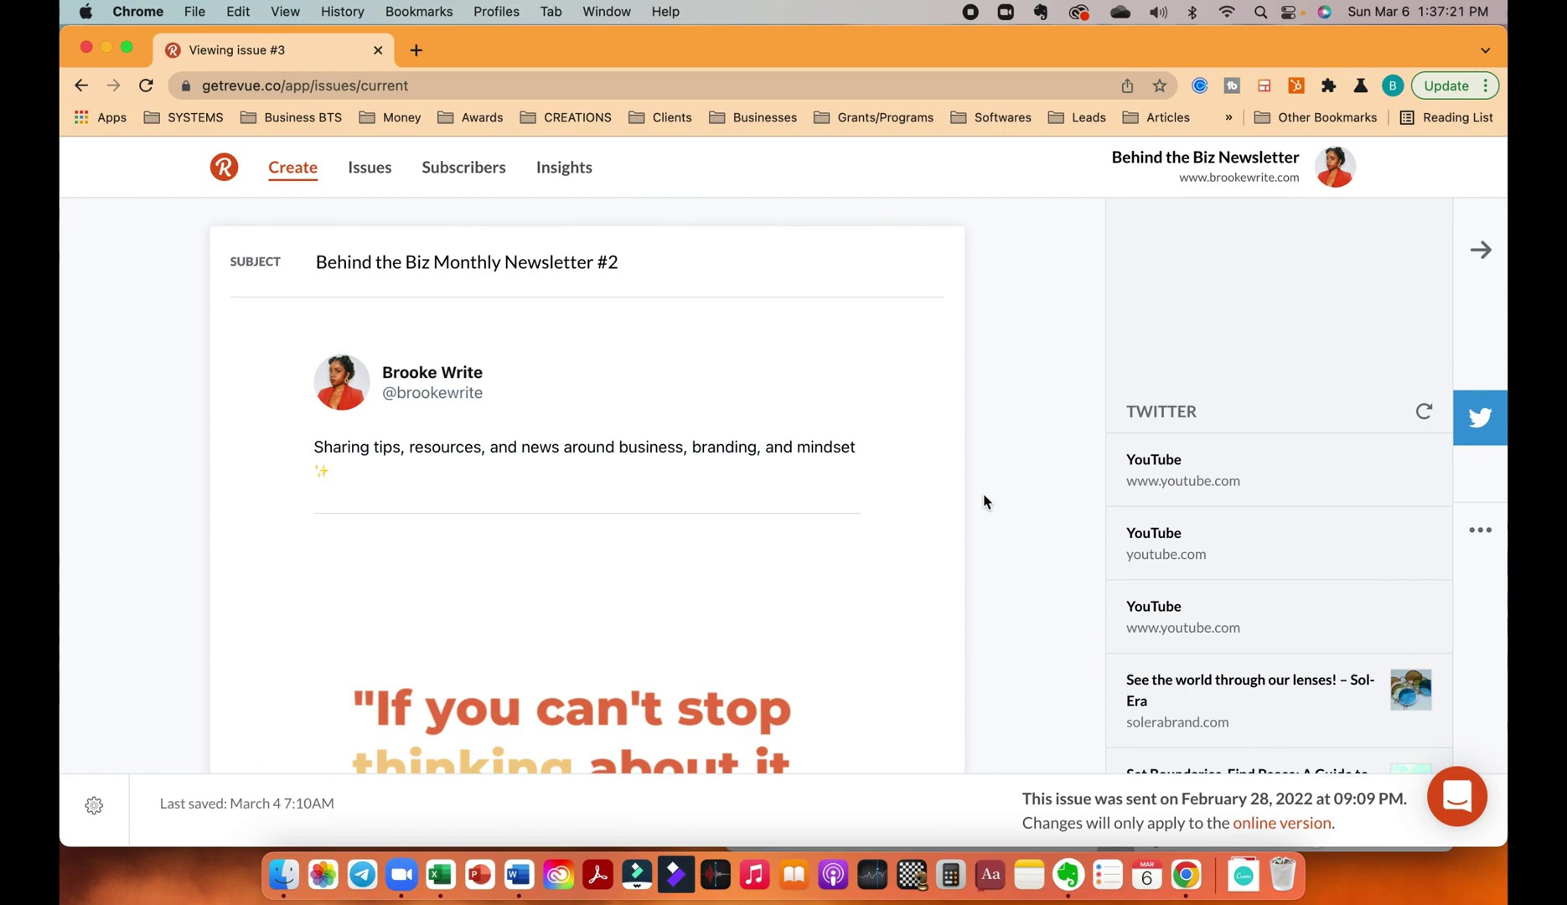
scroll(782, 486, "down", 2)
scroll(782, 486, "up", 2)
scroll(255, 377, "down", 10)
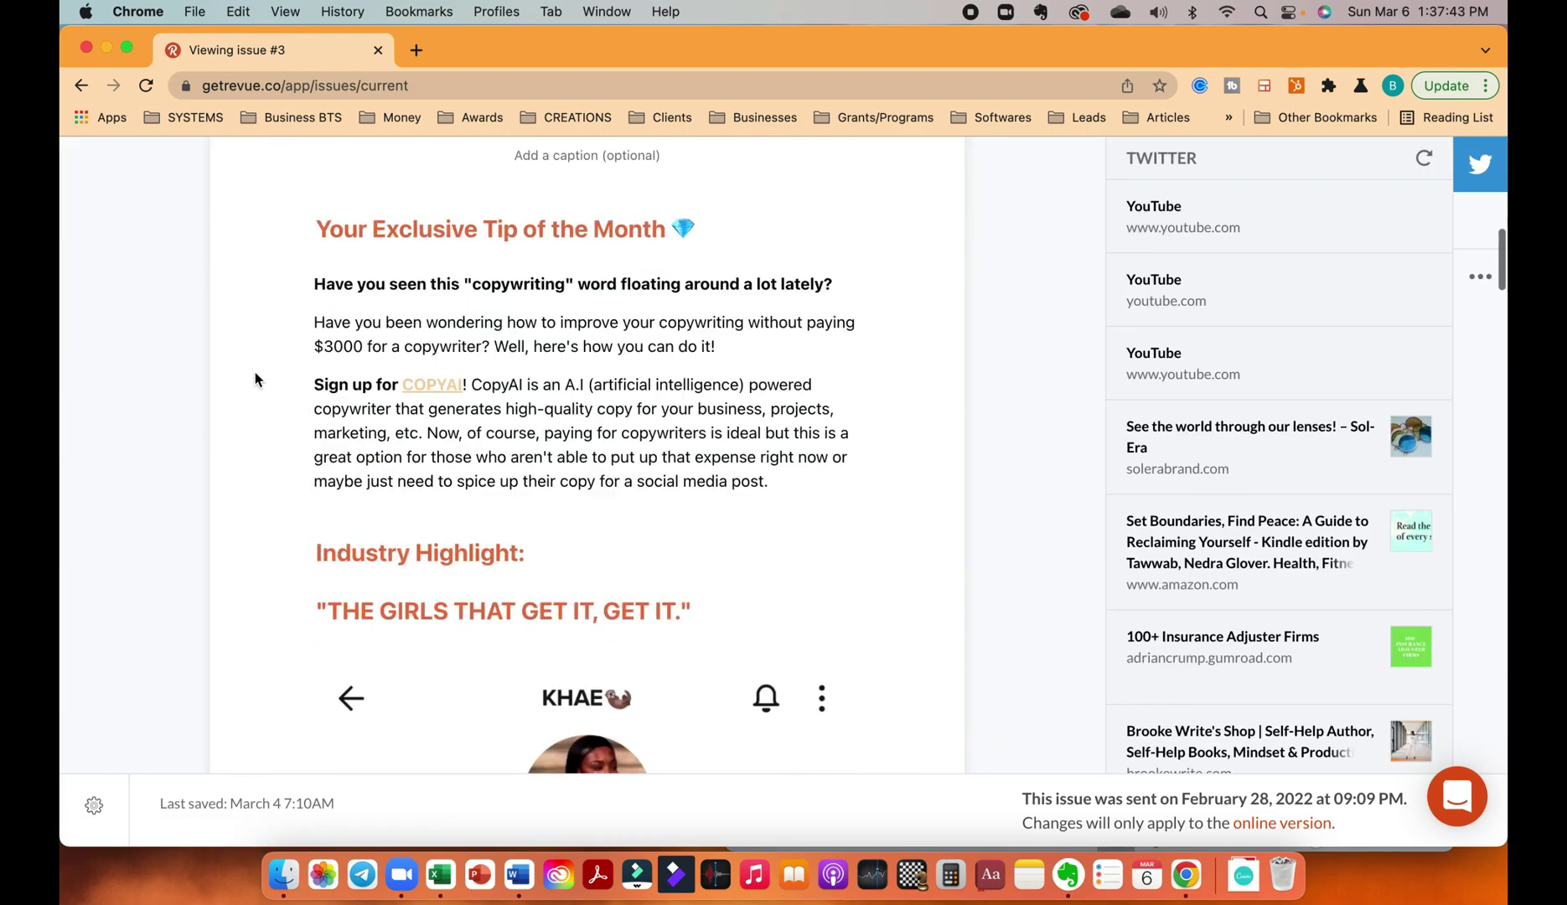
scroll(255, 377, "down", 5)
scroll(256, 377, "up", 20)
scroll(997, 349, "down", 5)
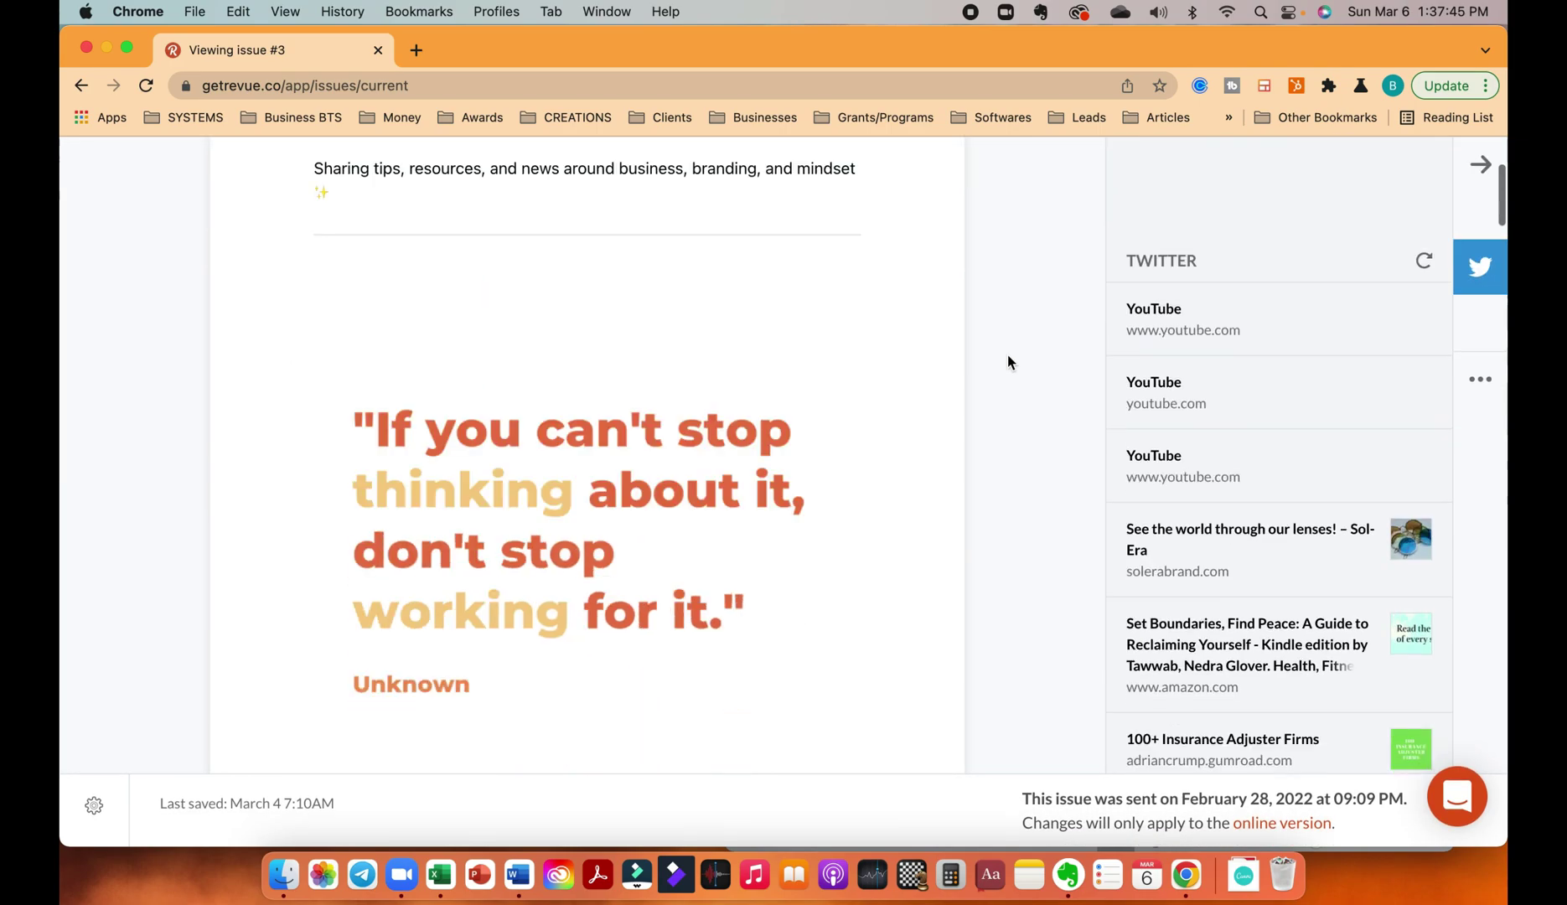
scroll(1008, 361, "down", 5)
scroll(1007, 360, "up", 15)
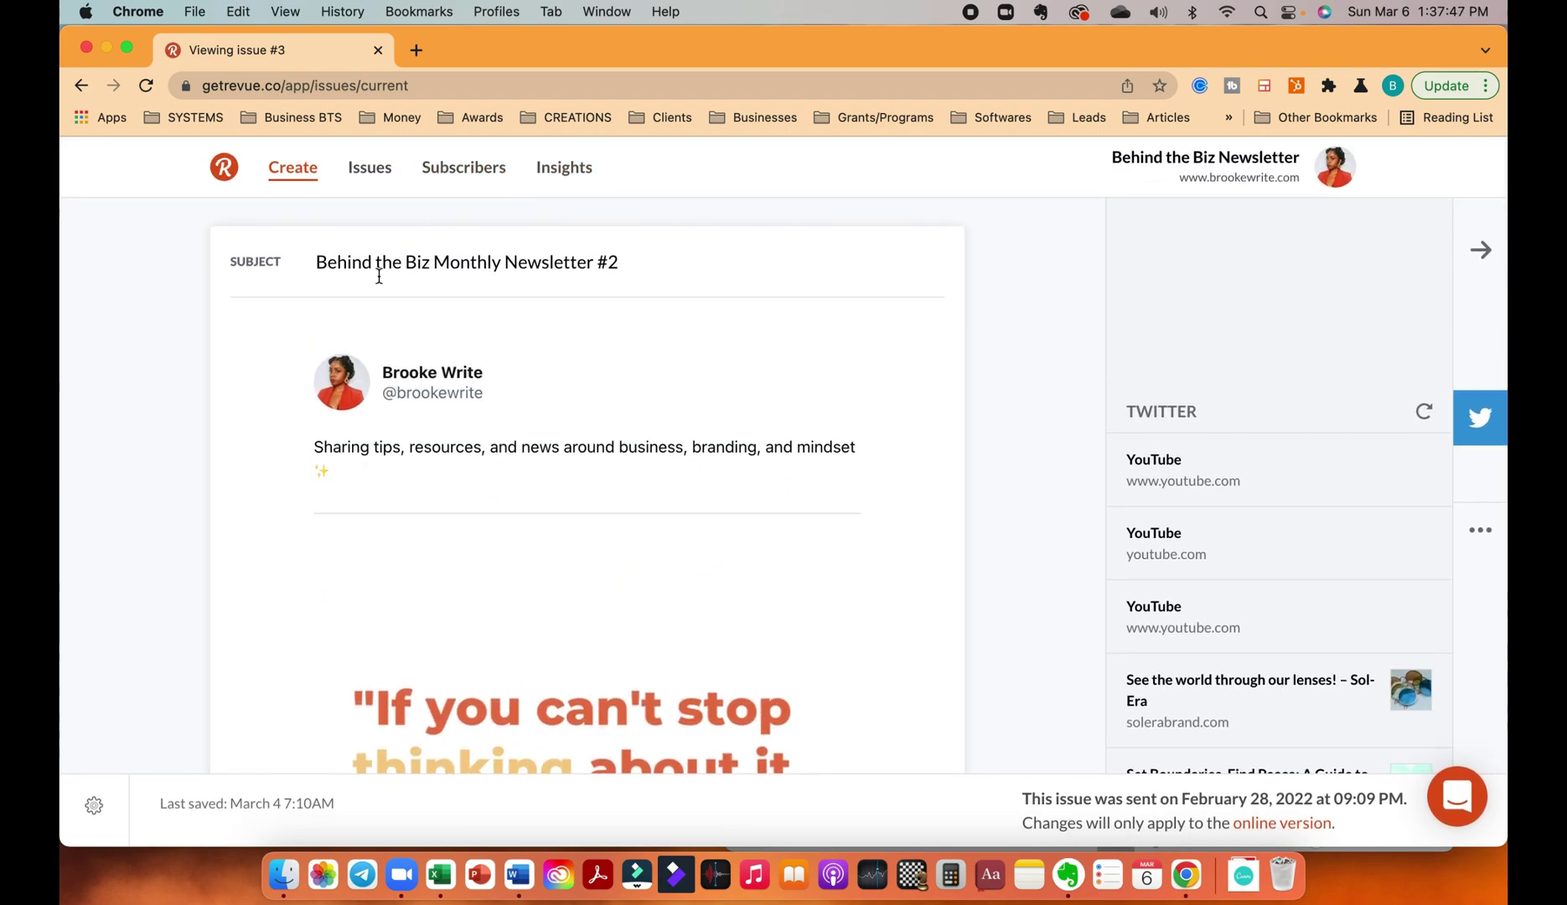
scroll(376, 358, "down", 5)
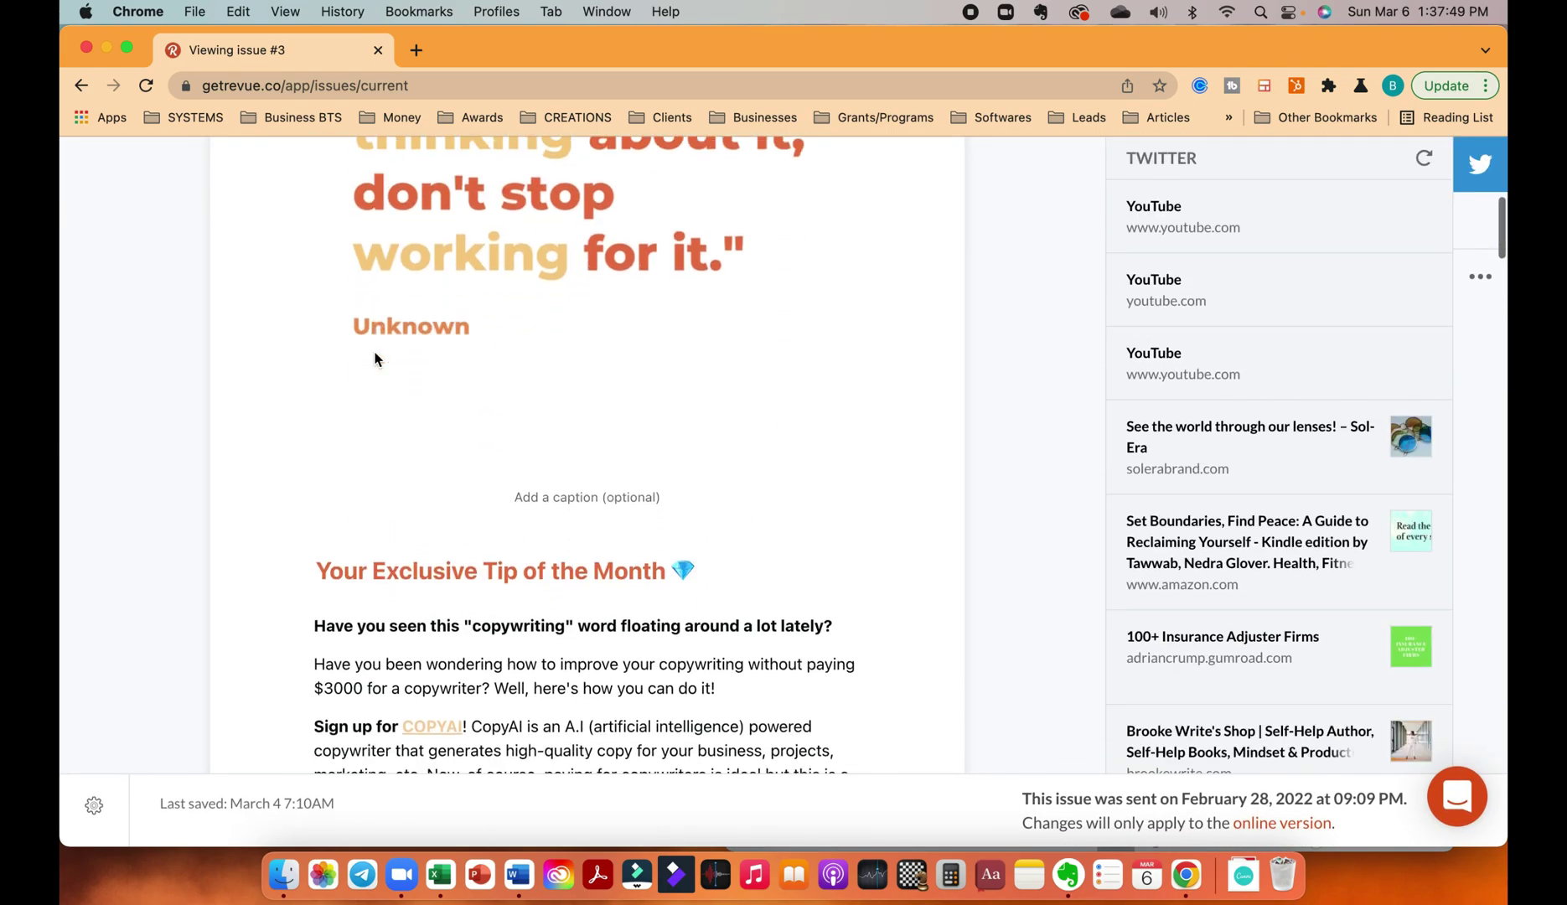
scroll(376, 358, "up", 10)
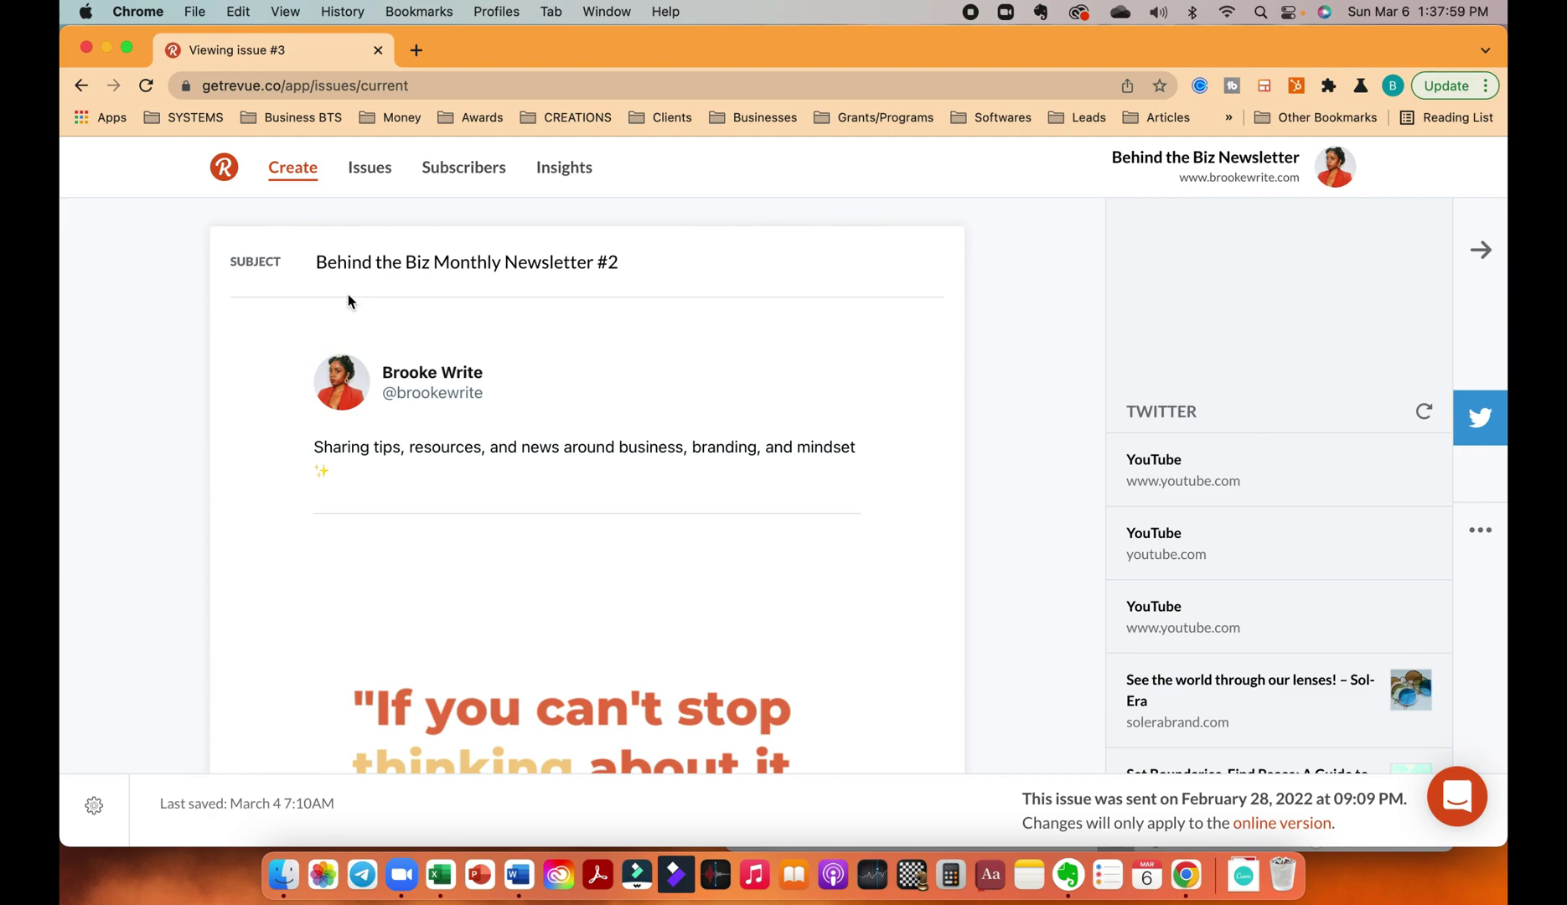
scroll(559, 465, "down", 2)
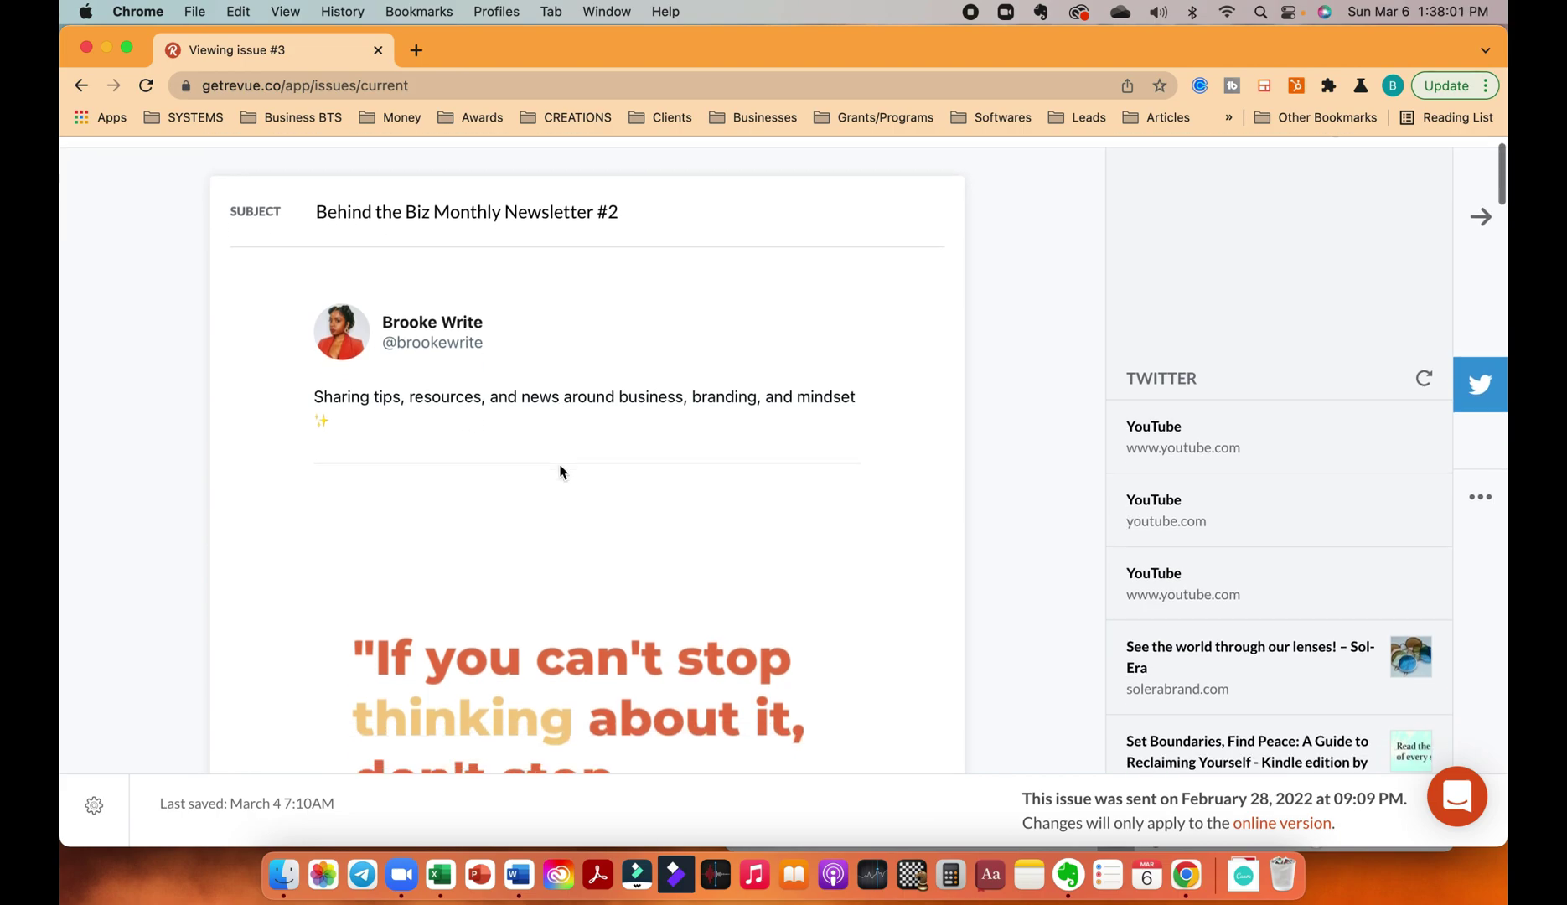
scroll(560, 472, "down", 5)
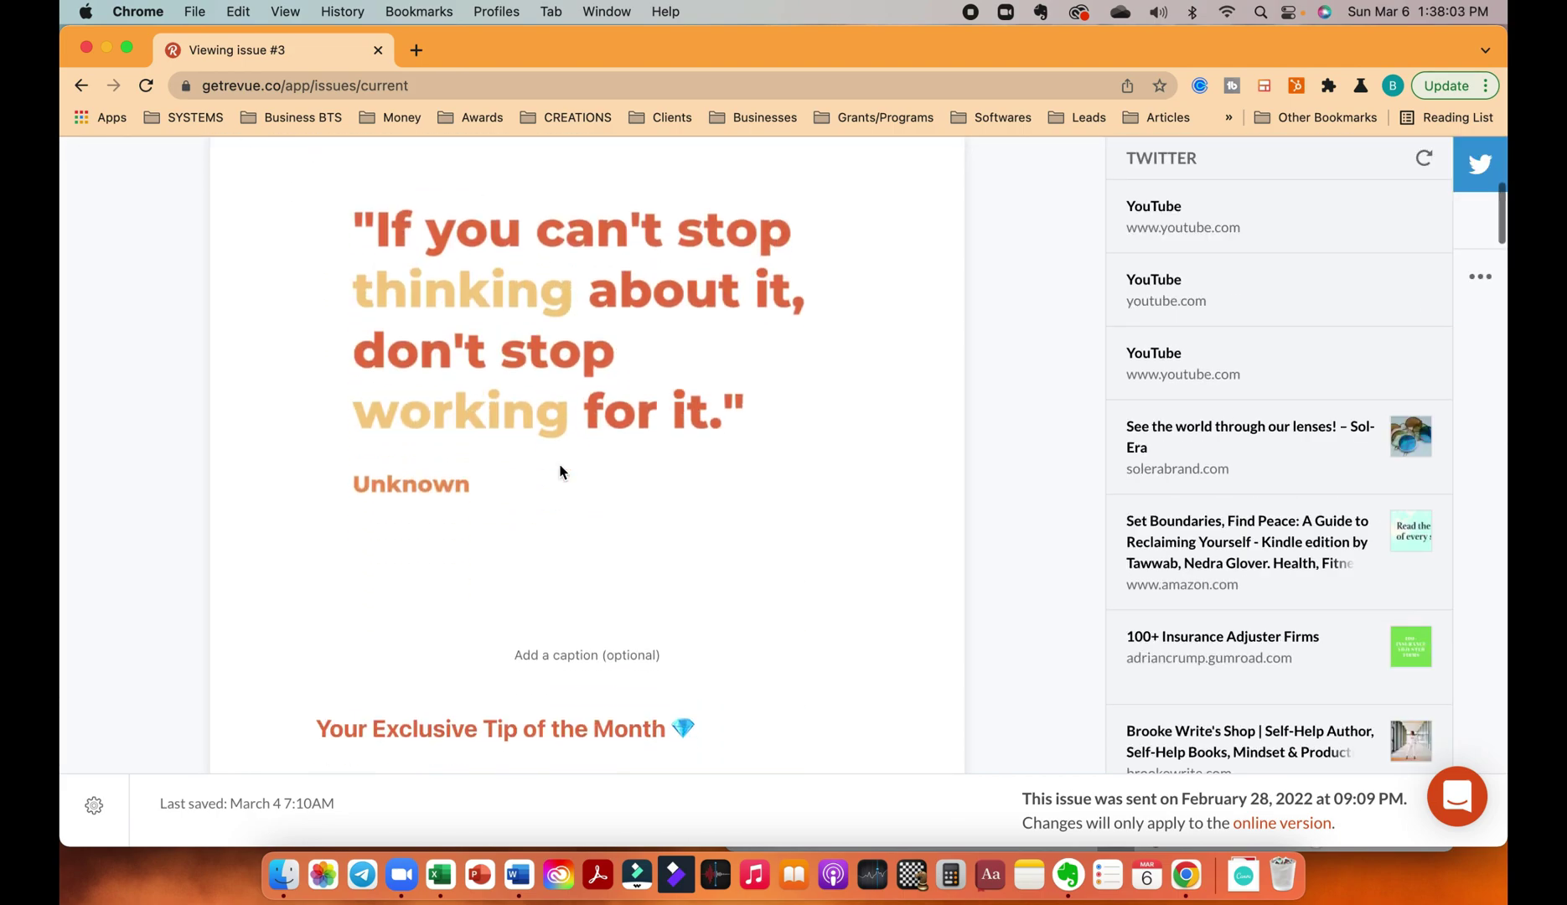
scroll(560, 471, "up", 3)
scroll(560, 472, "up", 1)
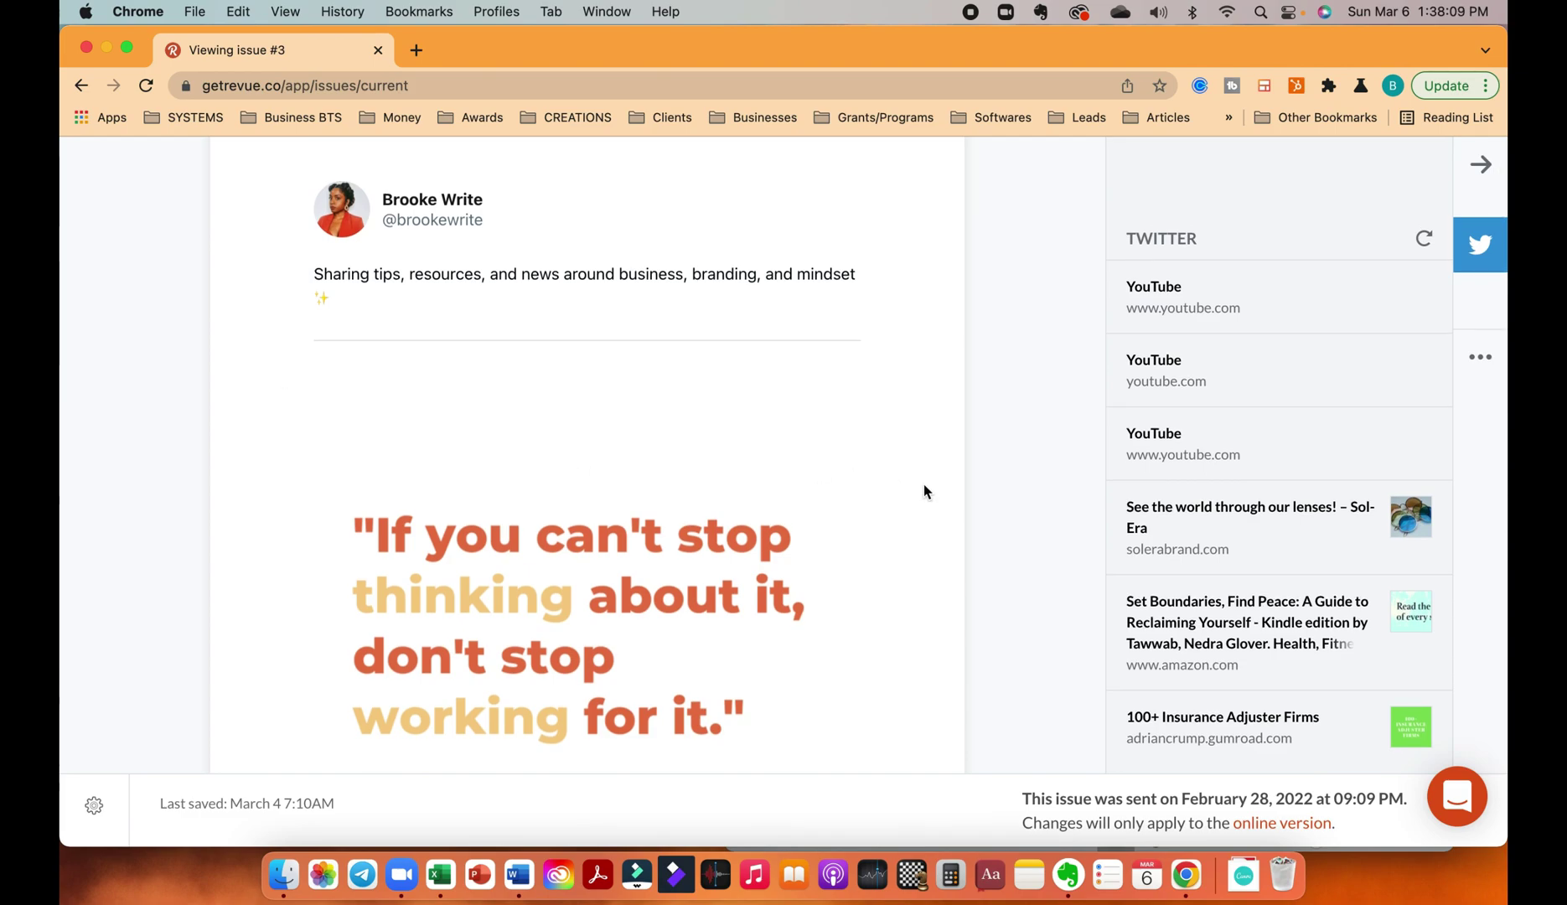
scroll(924, 490, "up", 2)
scroll(924, 490, "down", 6)
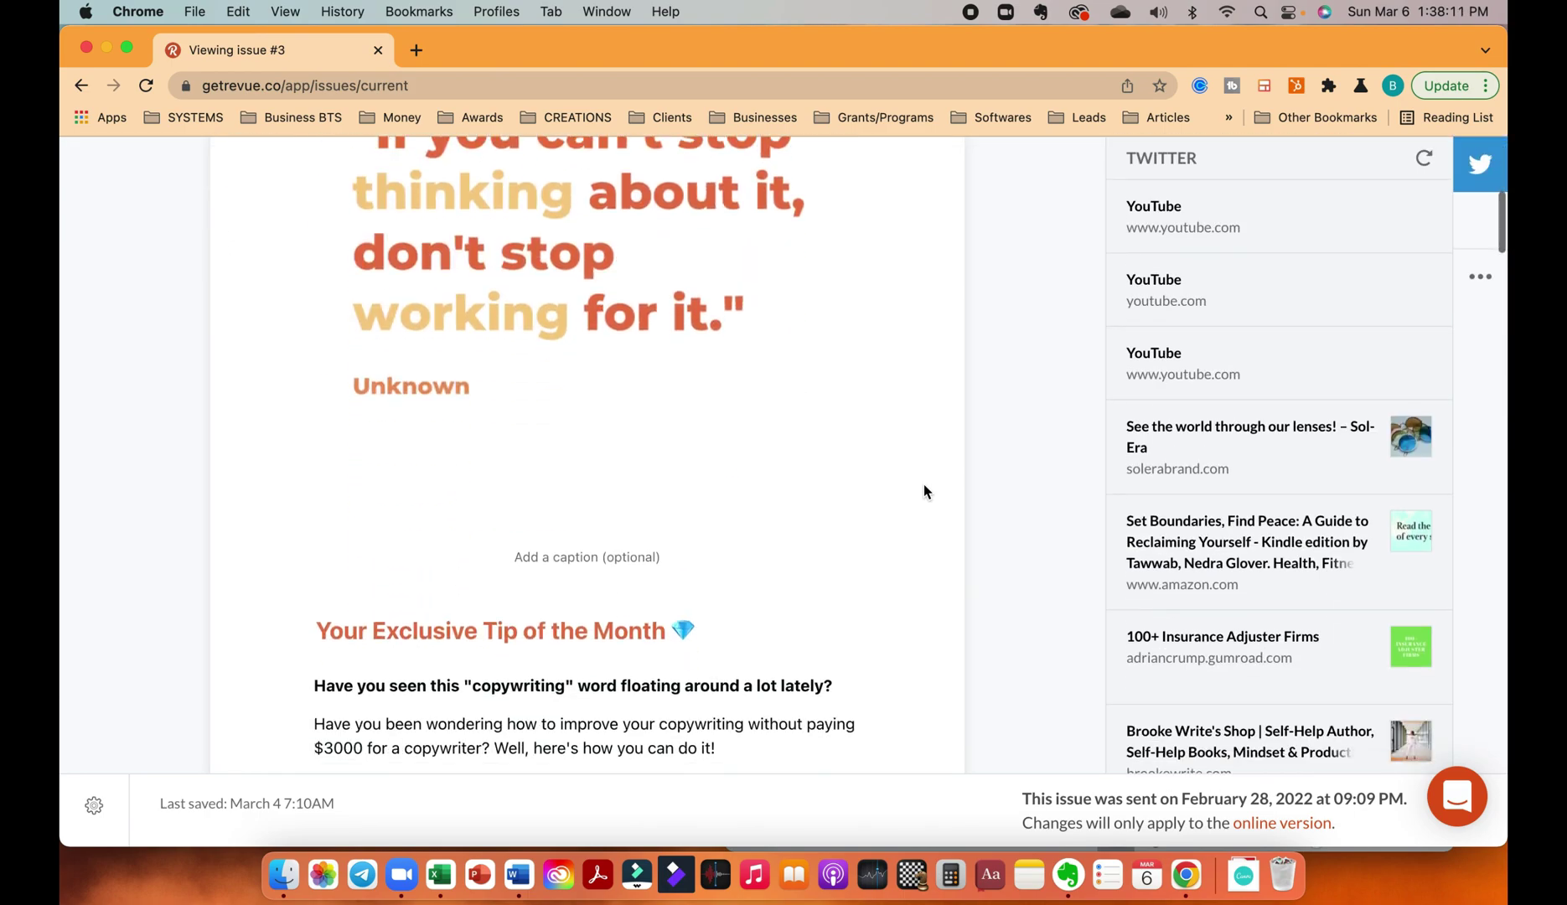
scroll(924, 486, "down", 15)
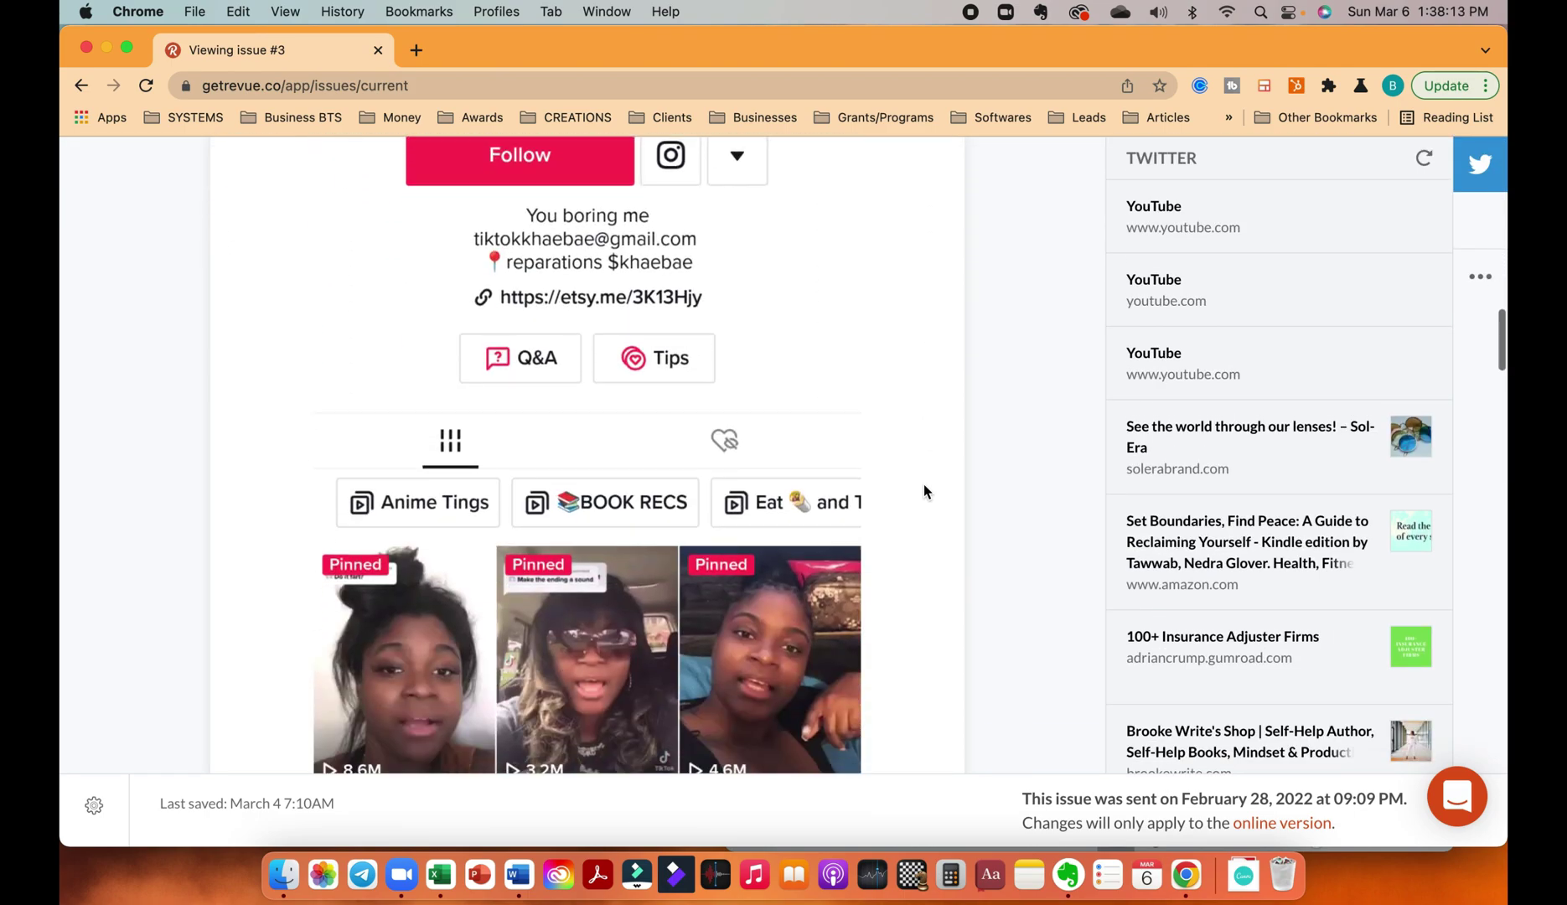
scroll(924, 491, "down", 15)
scroll(923, 491, "down", 15)
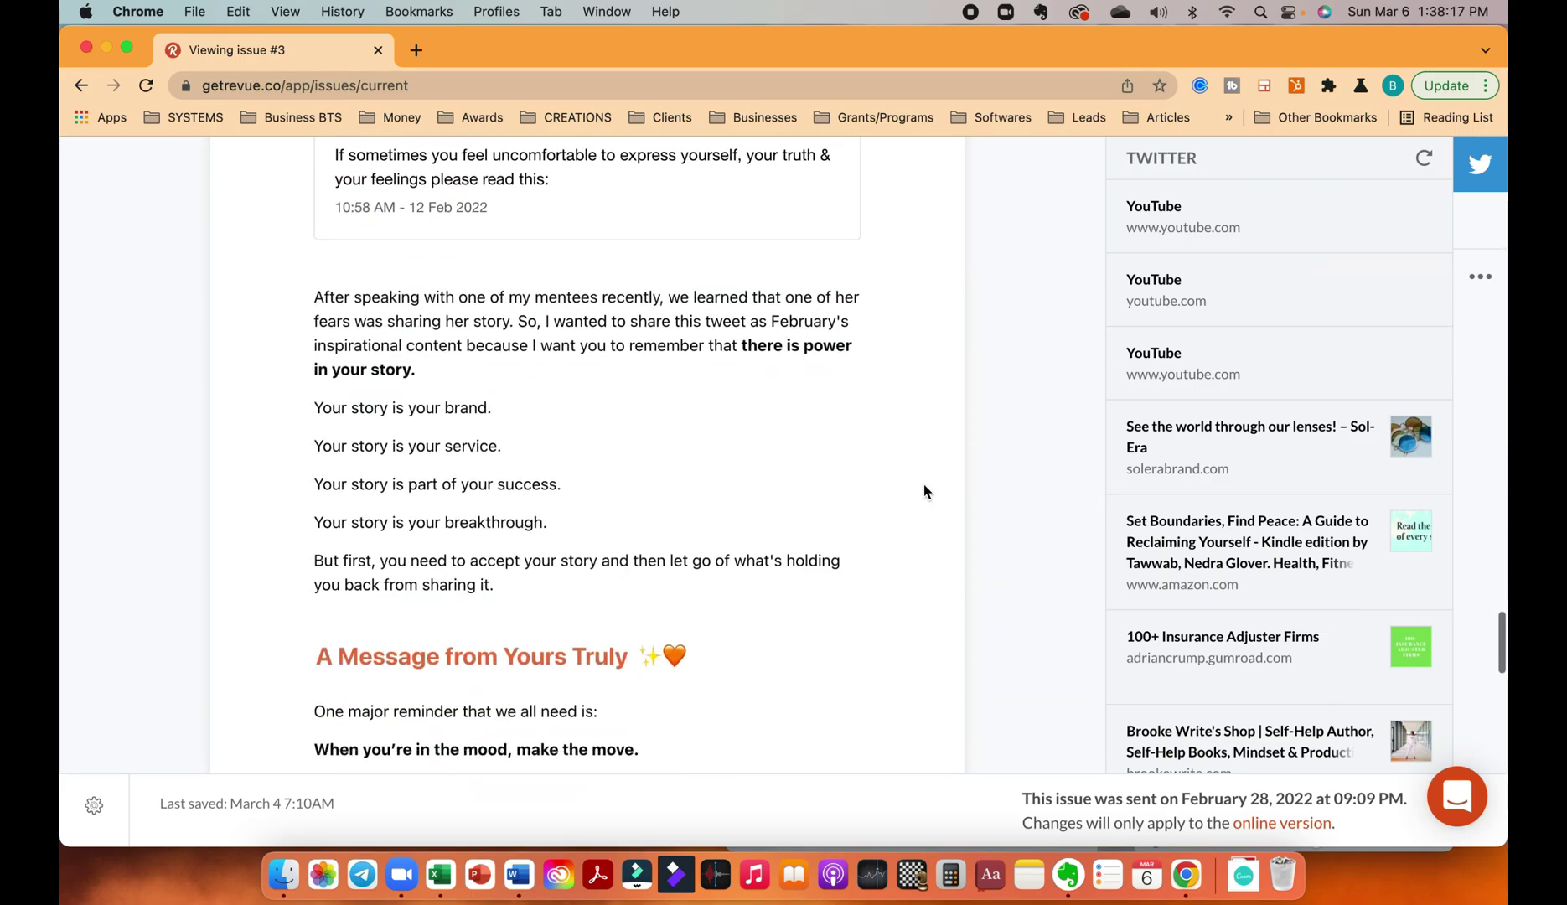
scroll(923, 491, "down", 8)
scroll(923, 491, "up", 15)
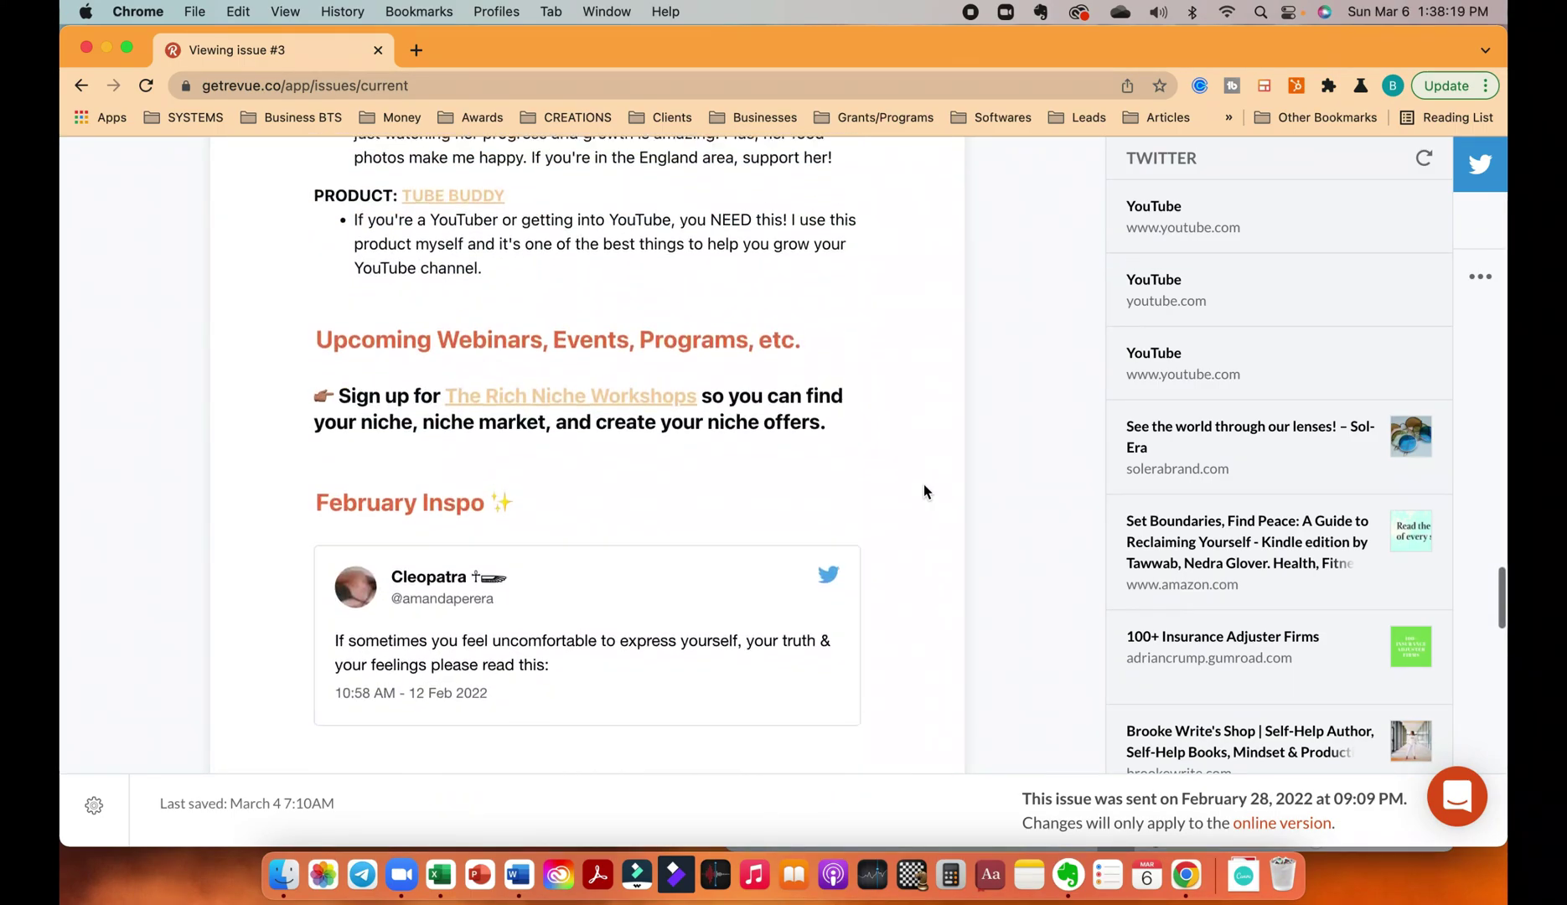
scroll(923, 491, "up", 10)
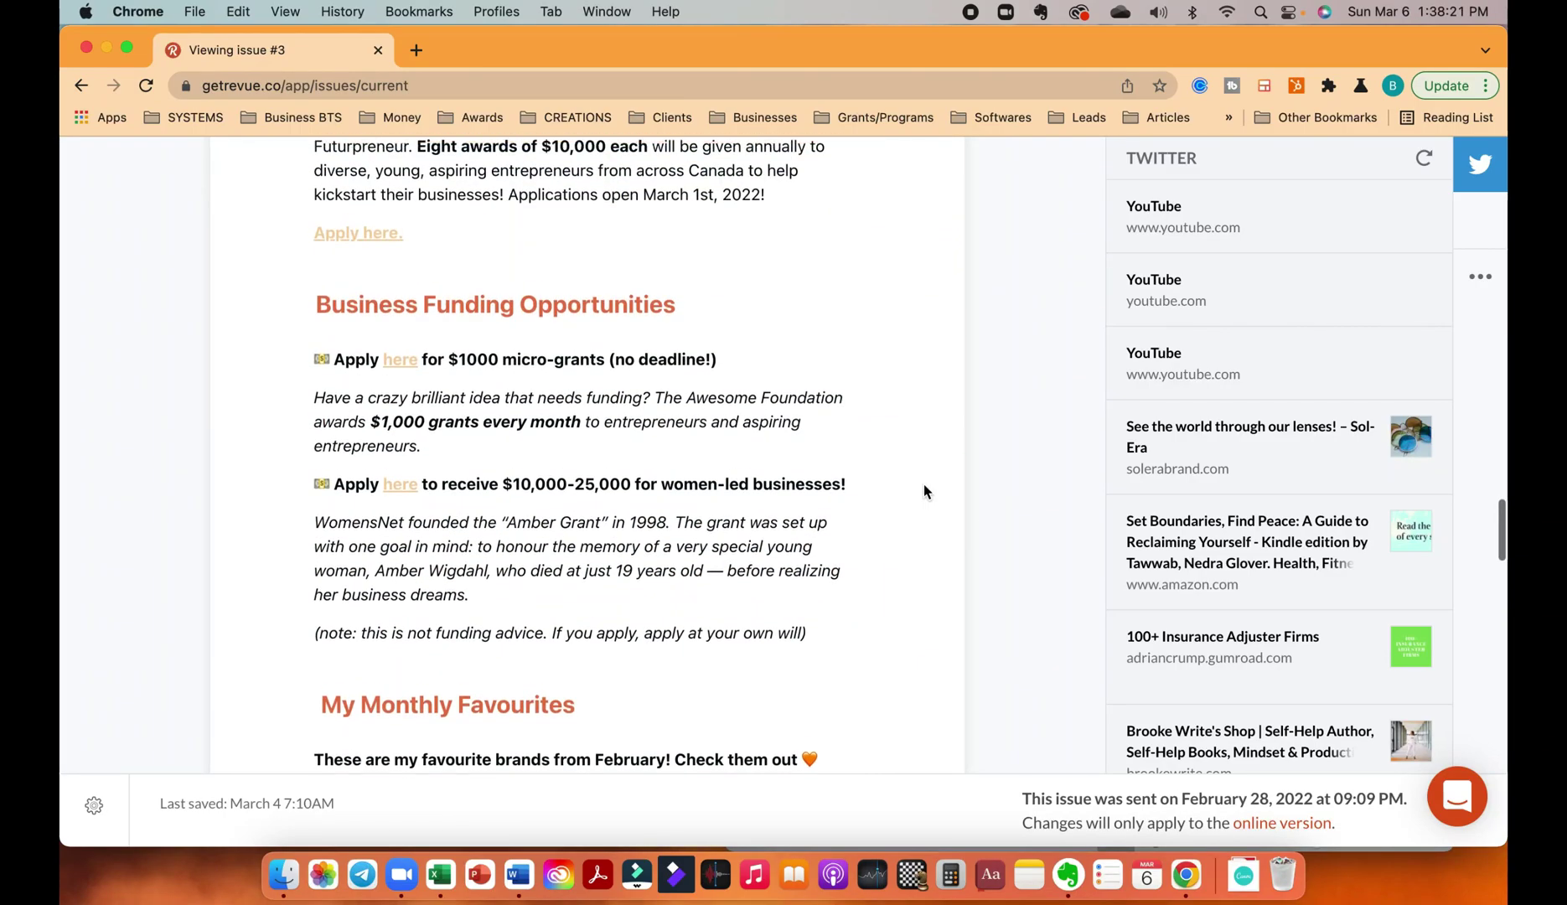
scroll(924, 491, "up", 5)
scroll(923, 491, "down", 10)
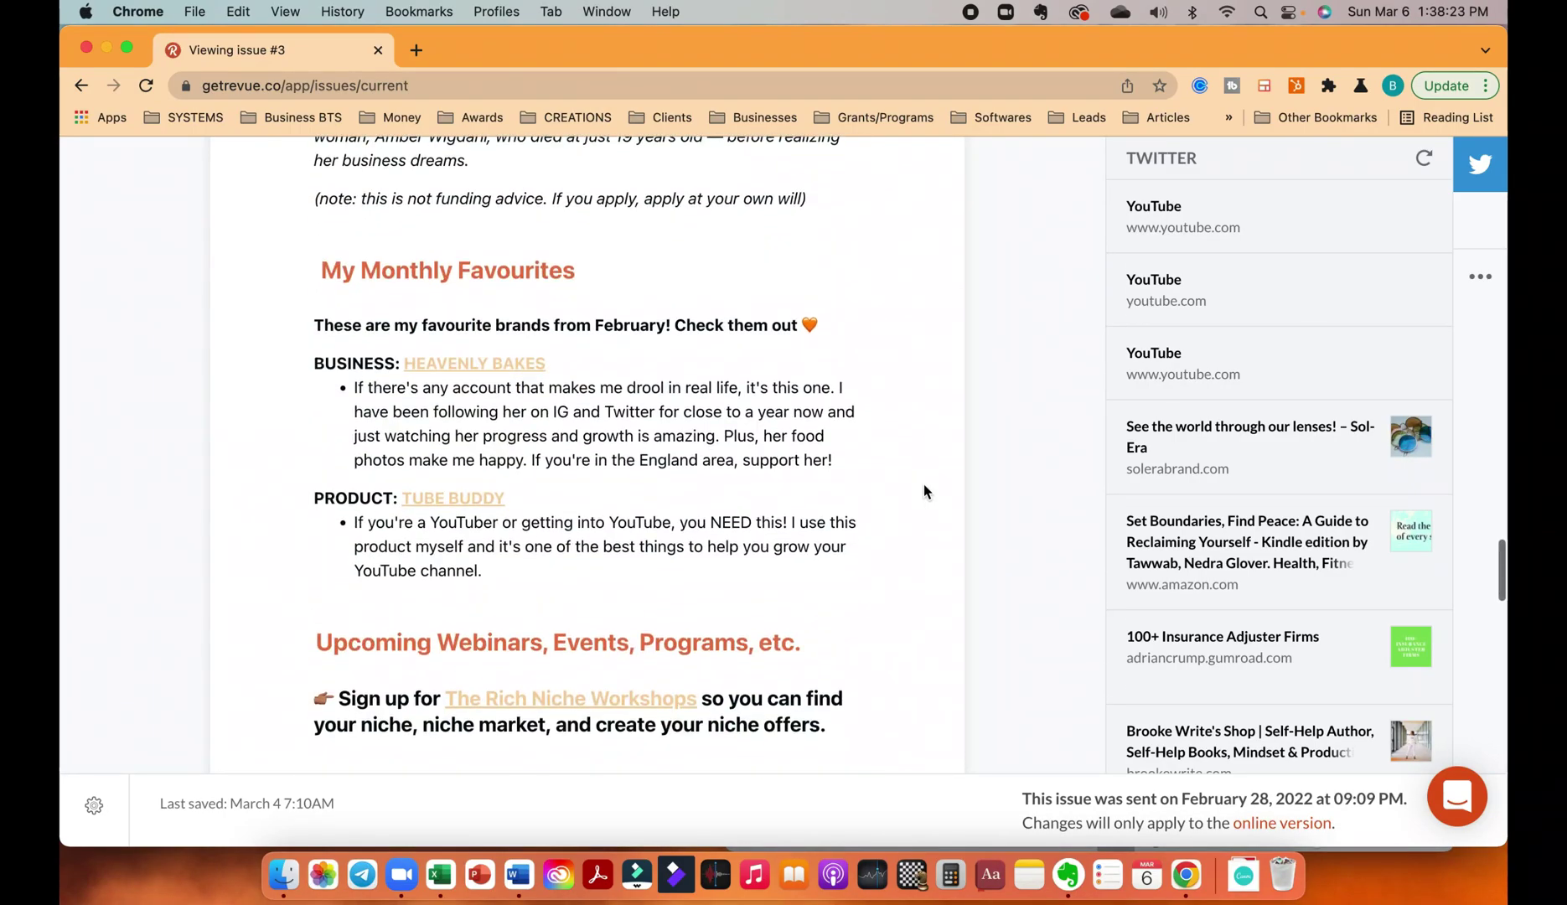
scroll(924, 491, "down", 10)
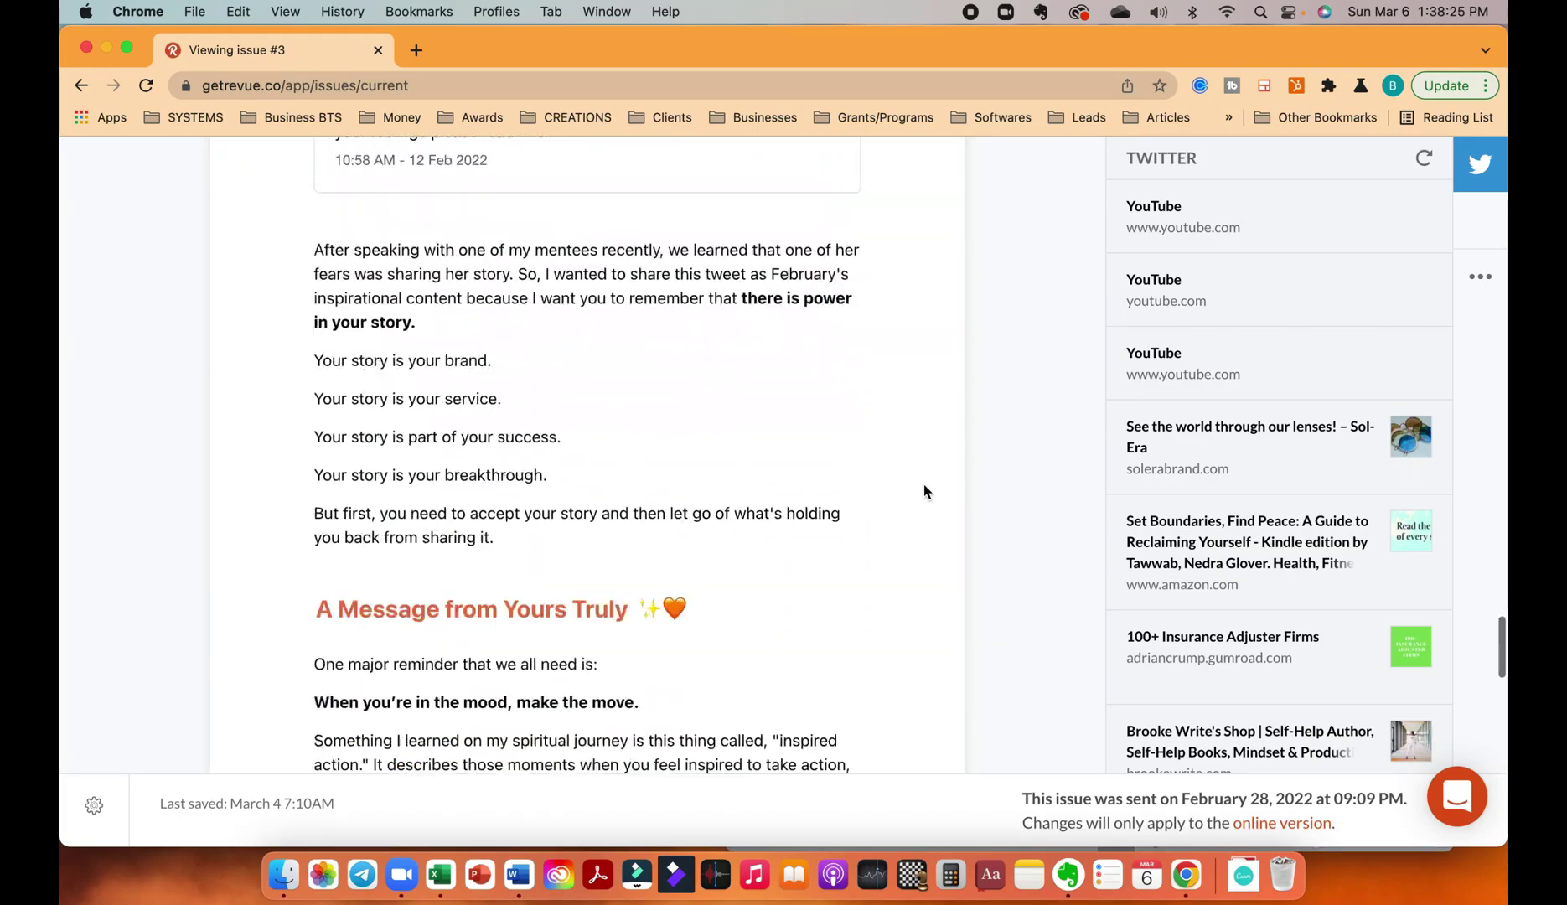
scroll(924, 491, "down", 15)
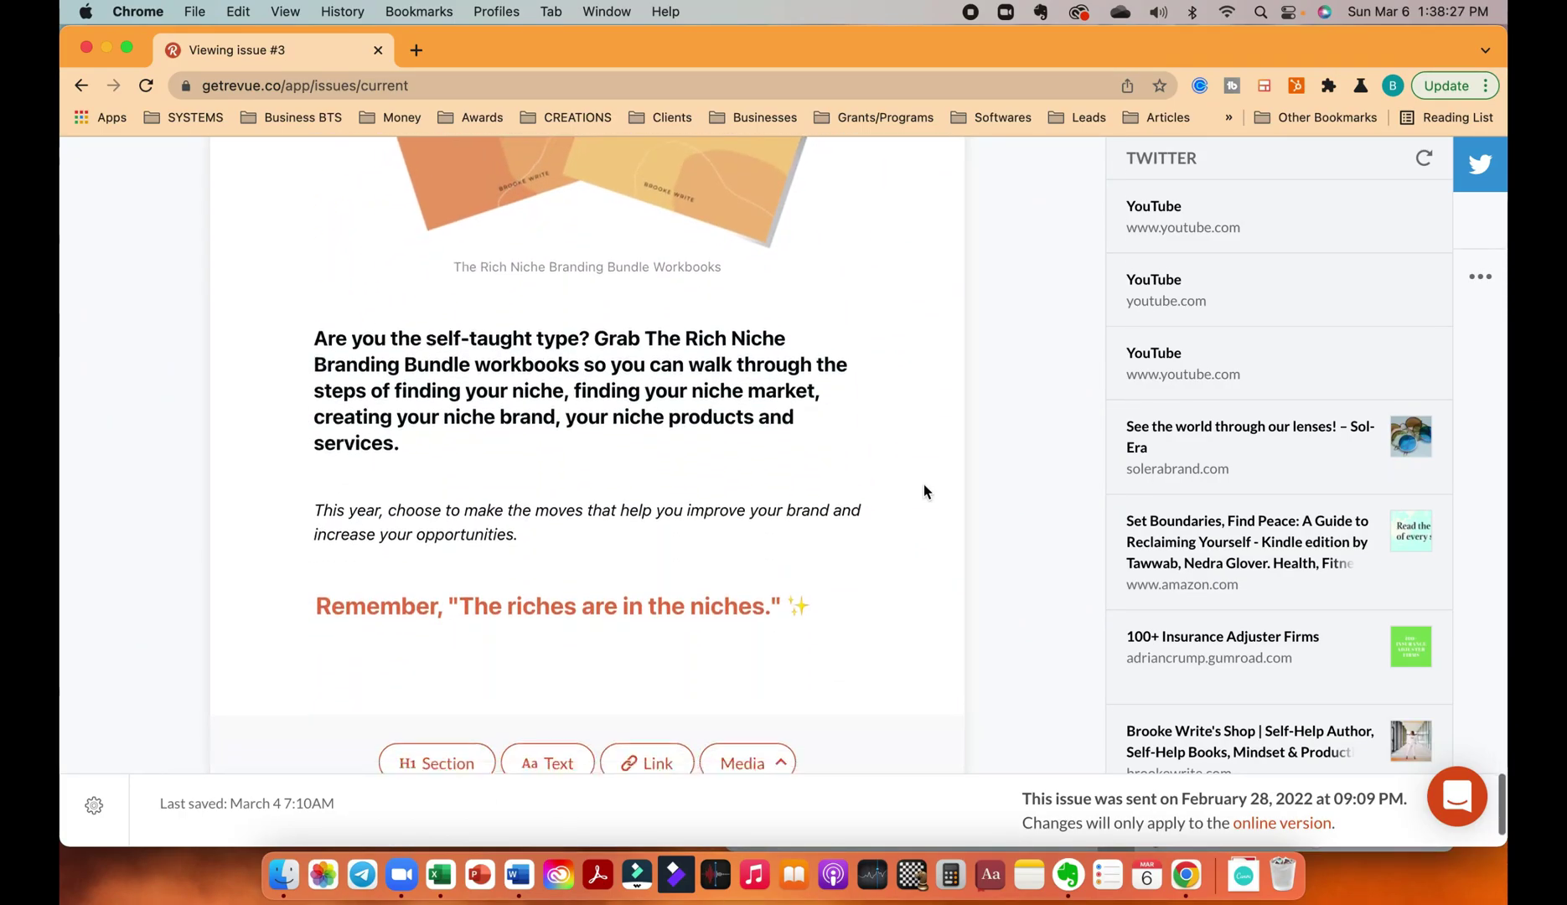
scroll(923, 491, "up", 20)
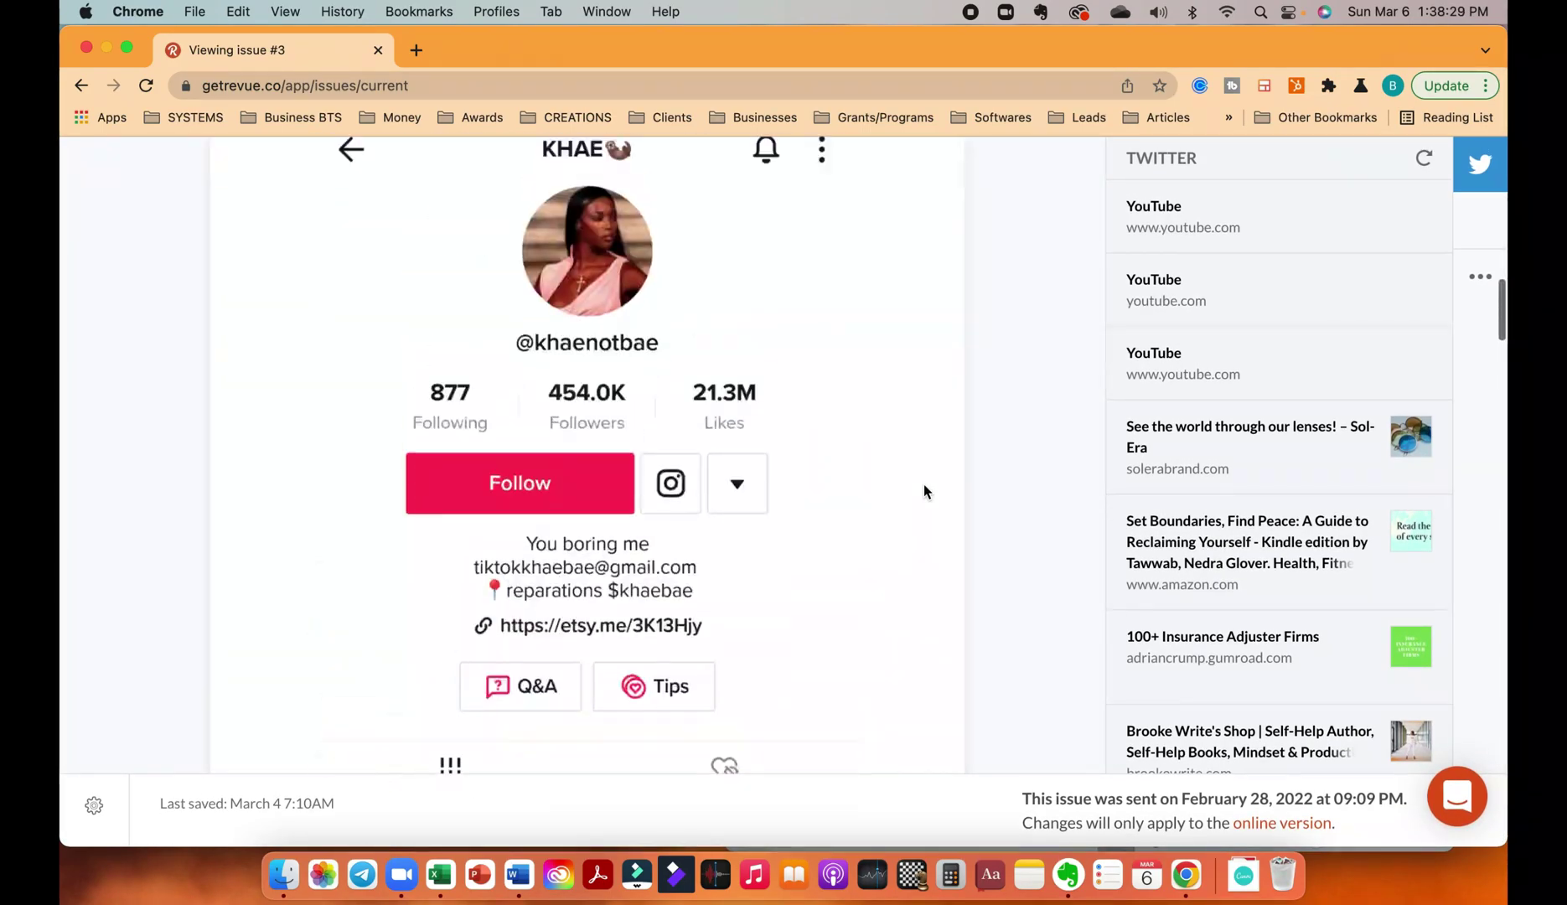
scroll(924, 491, "up", 15)
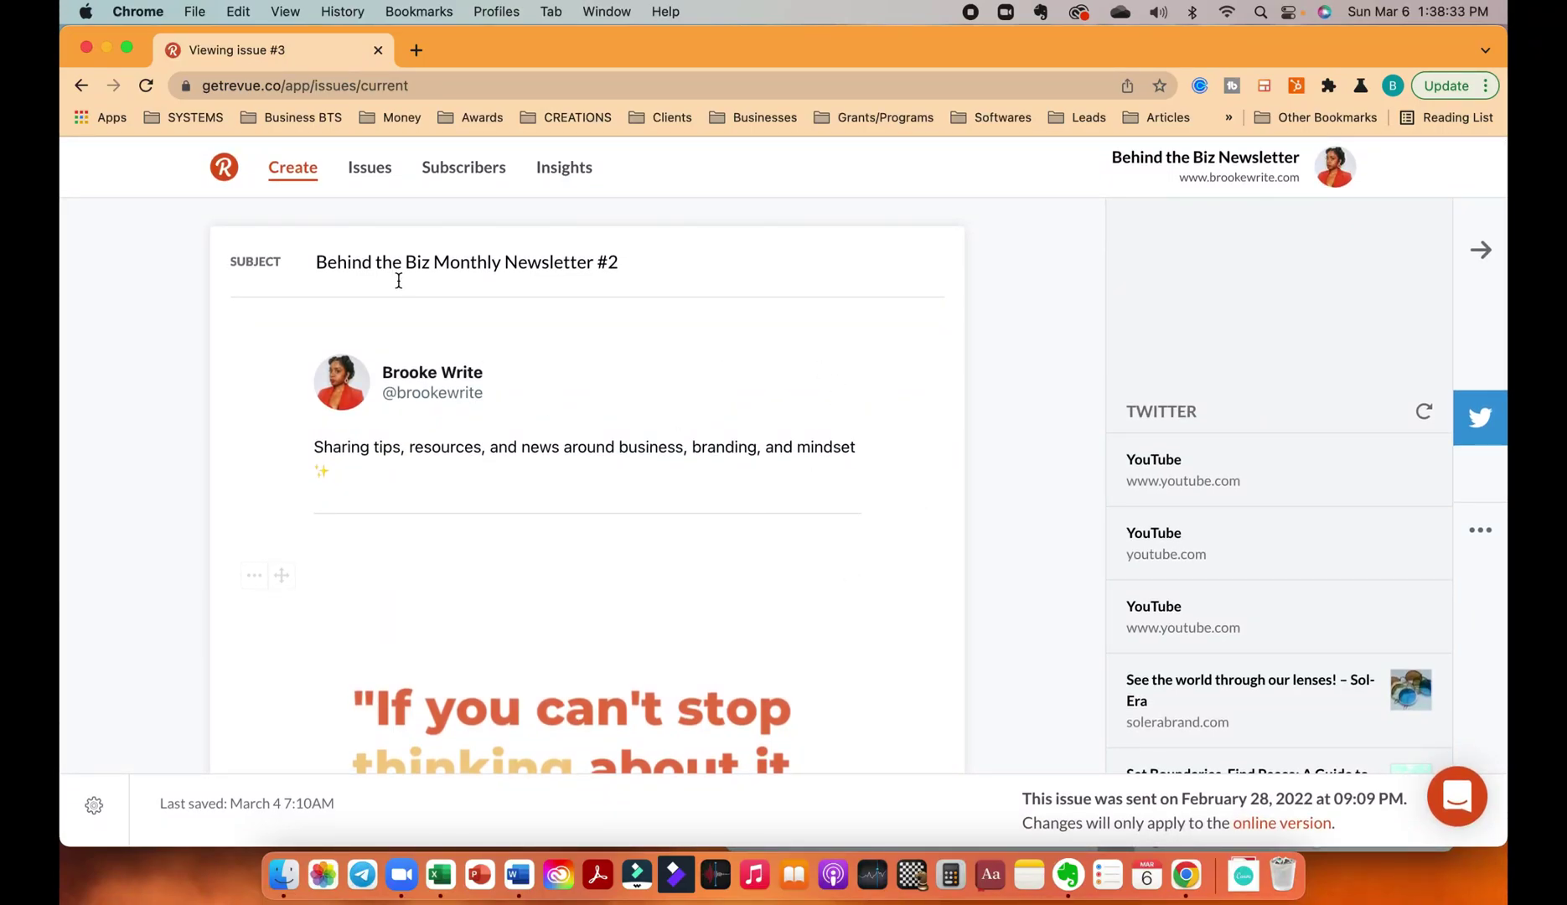
Show the Issues list with issue #3 at 11.3% opened and 7.69% clicked.
left_click(379, 168)
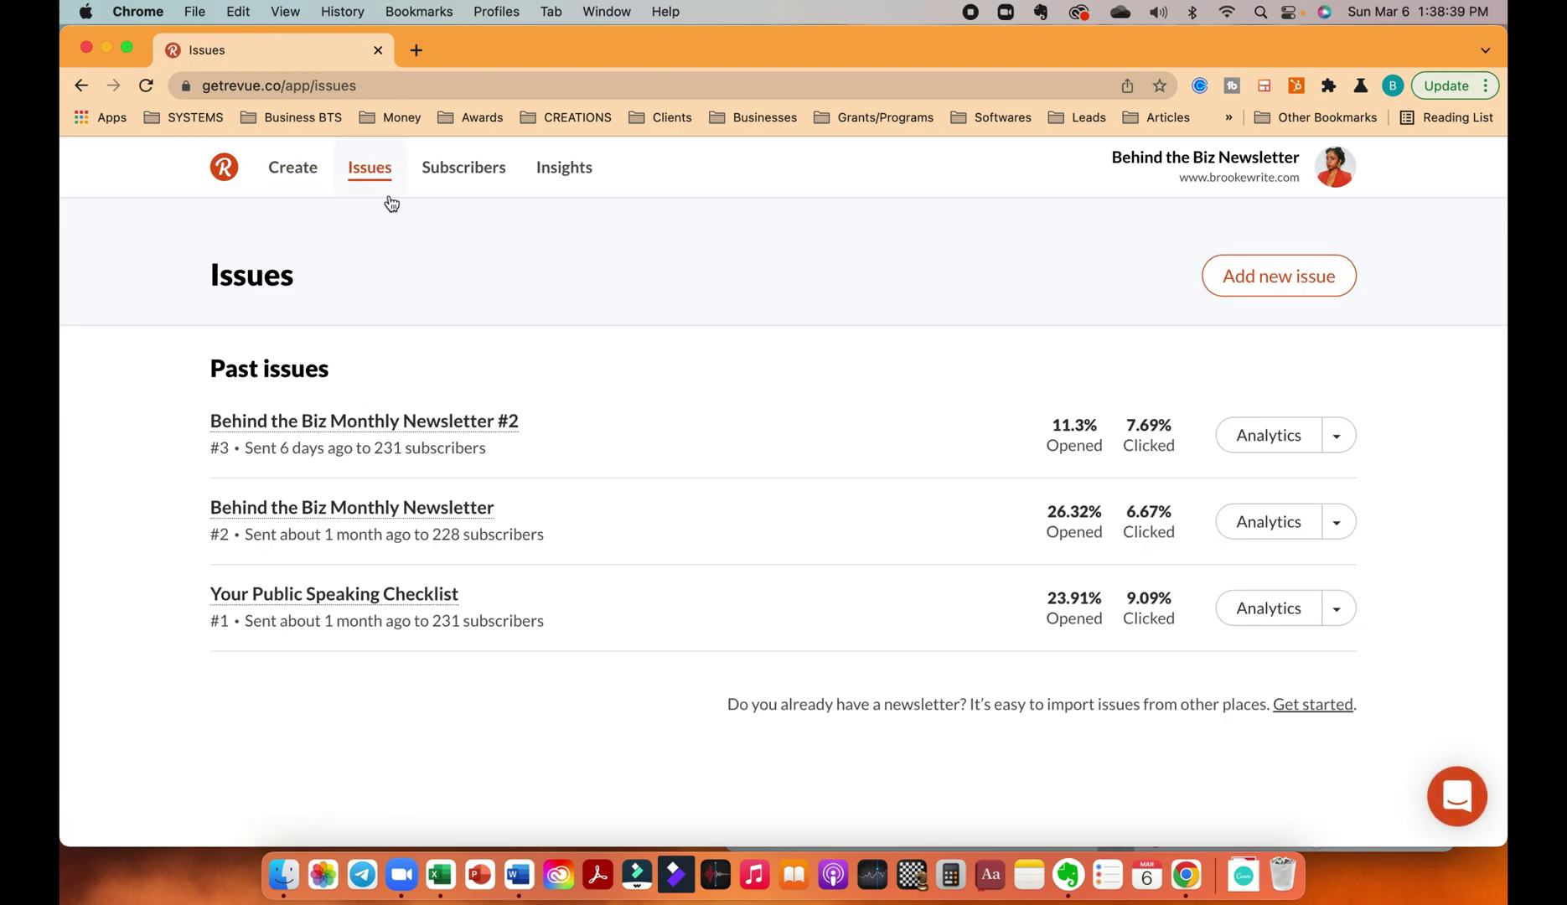
left_click(317, 177)
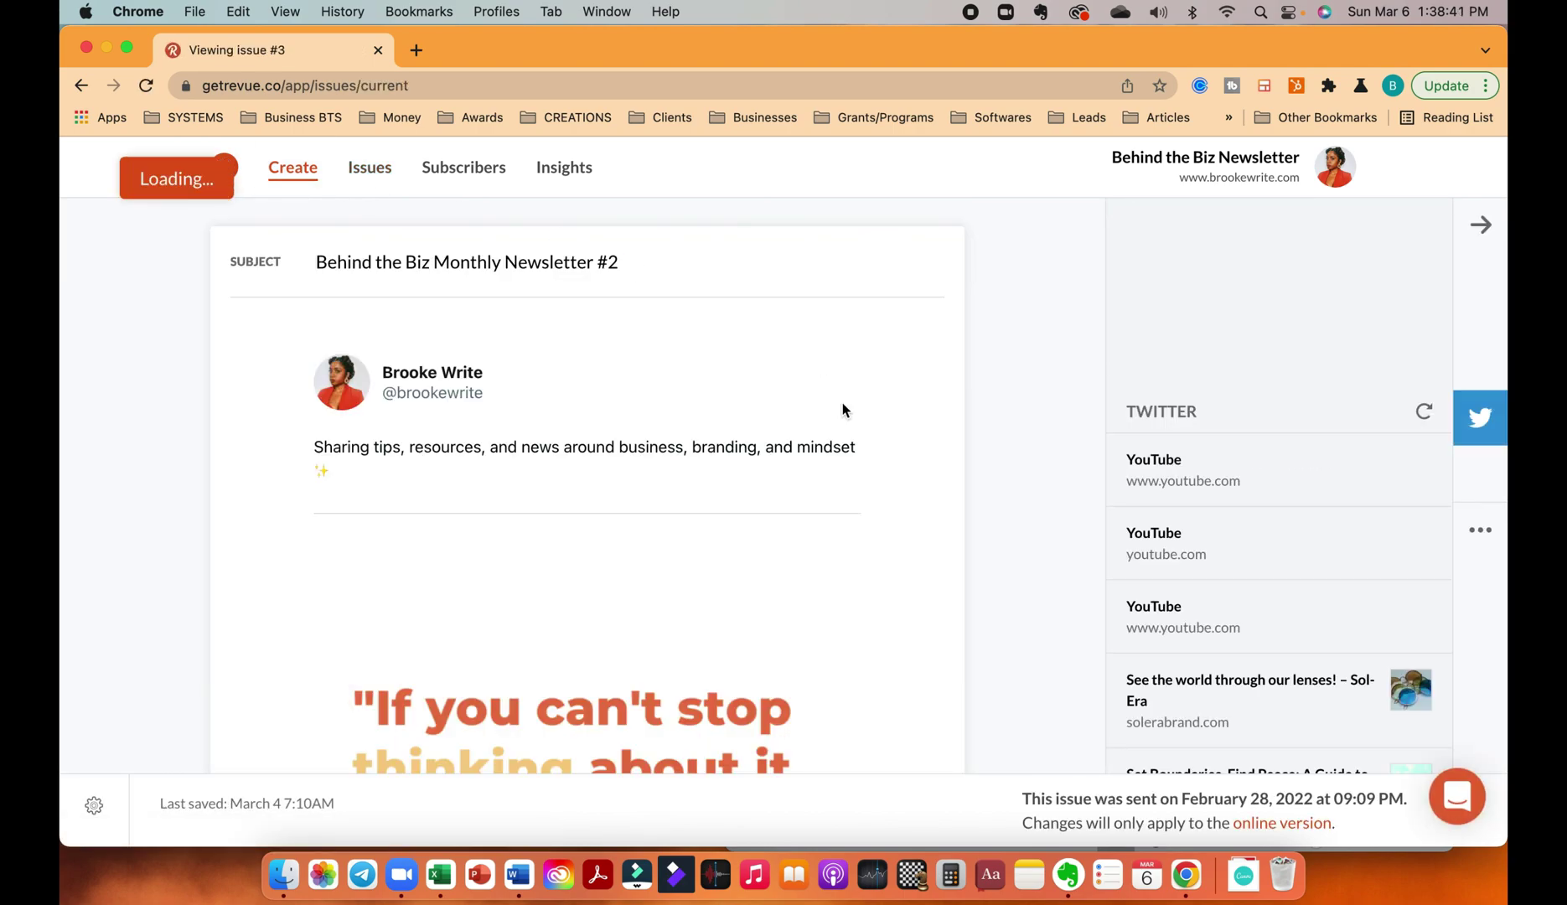
scroll(842, 403, "down", 10)
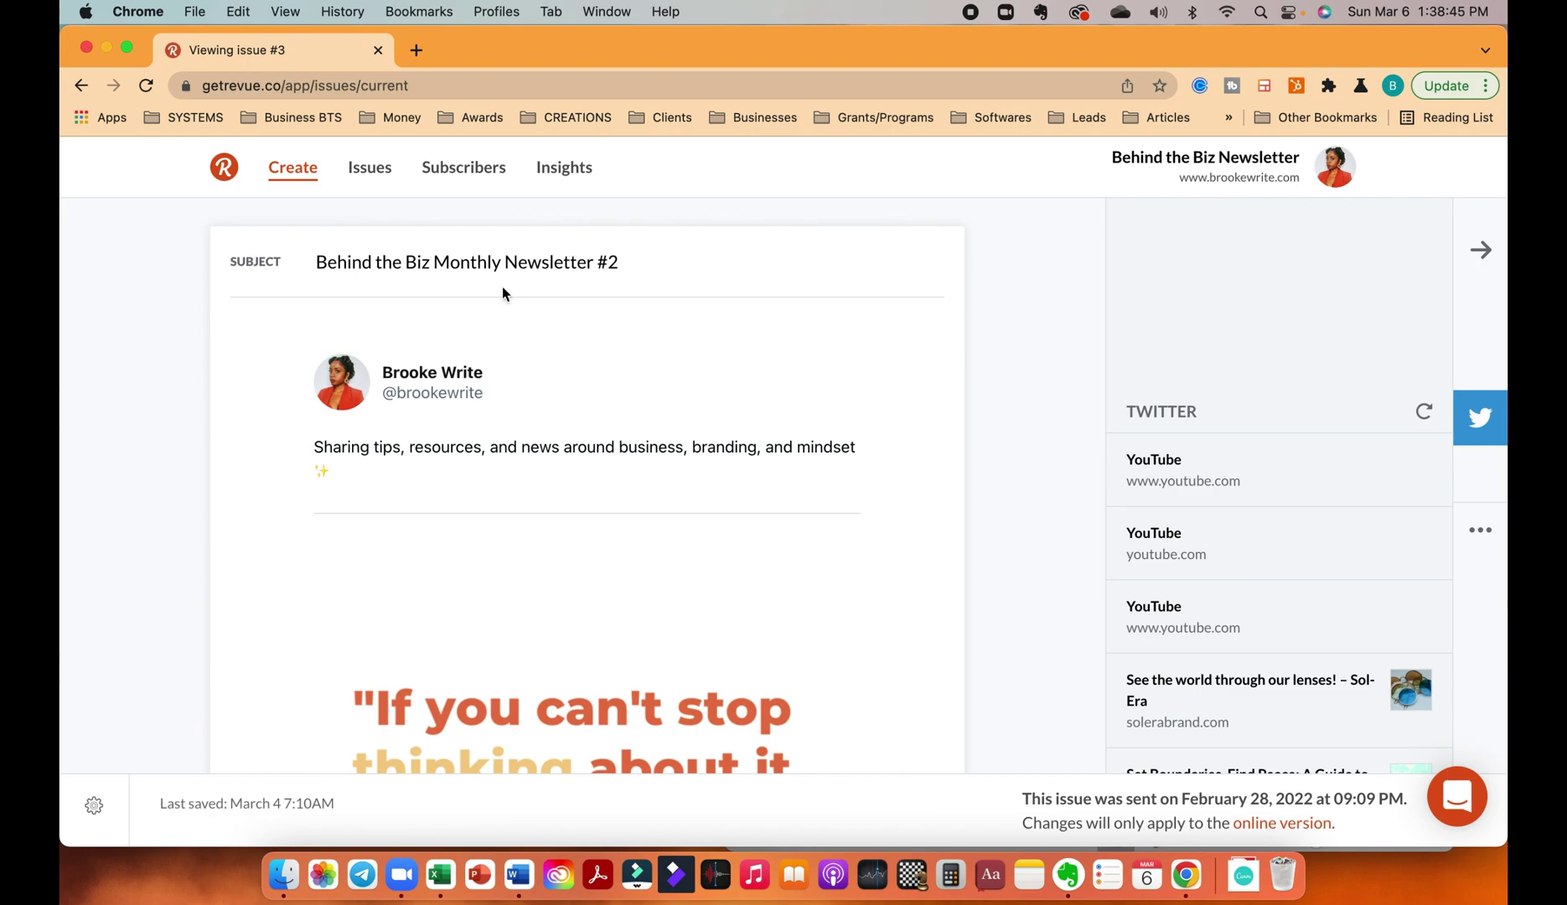
scroll(1056, 379, "down", 3)
left_click(371, 170)
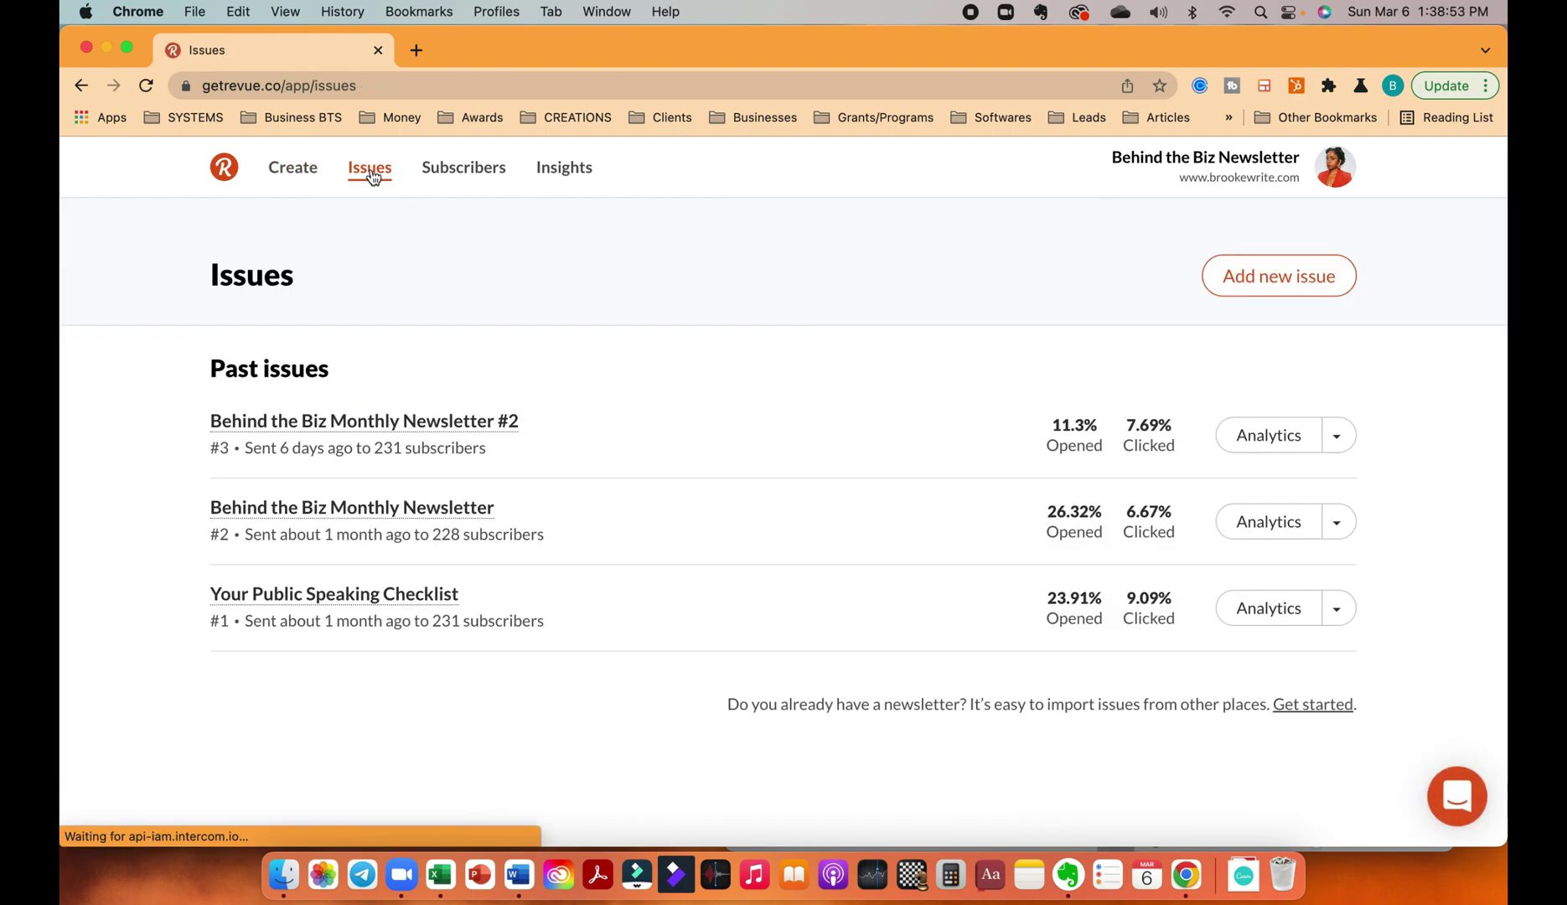
Create two new draft issues, Issue #4 and Issue #5, for 231 subscribers.
scroll(599, 302, "down", 1)
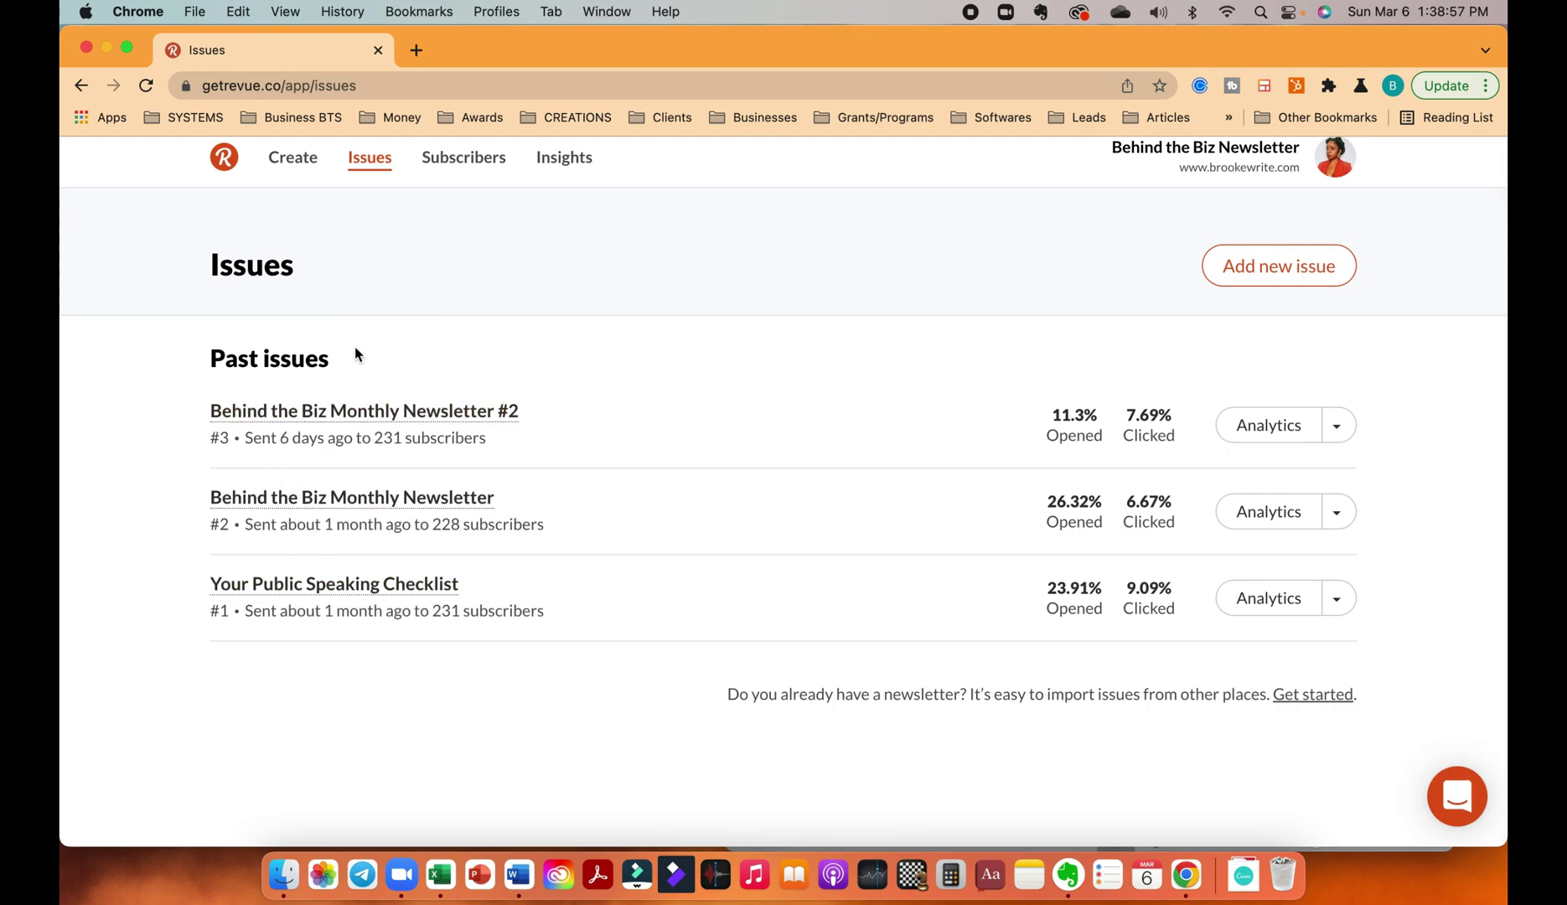
left_click(1294, 265)
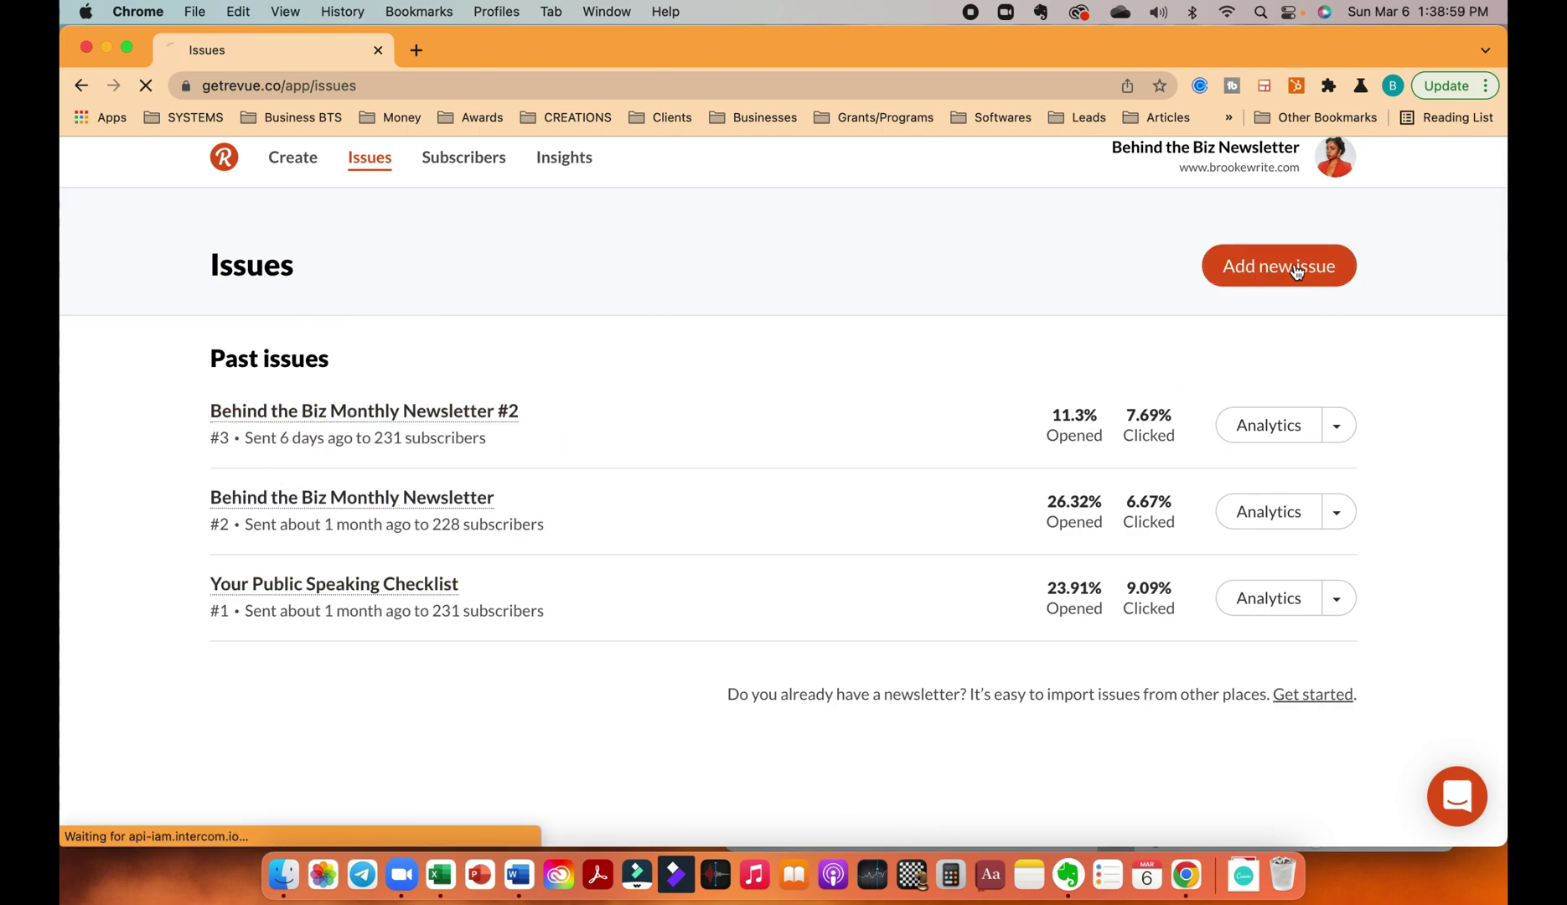
scroll(1068, 394, "down", 1)
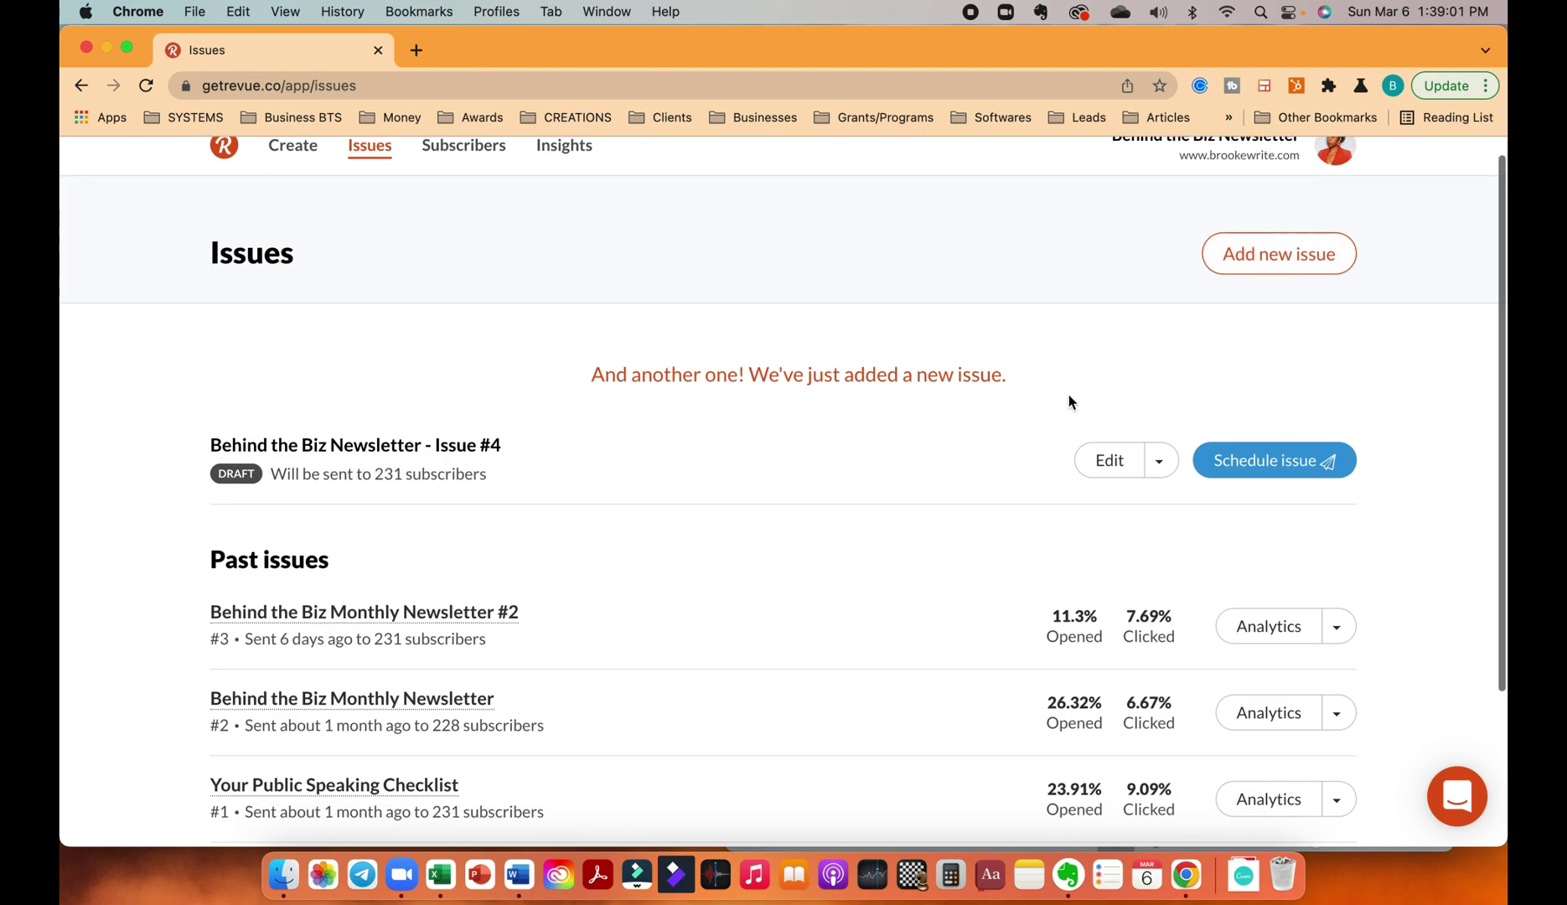
scroll(906, 457, "down", 2)
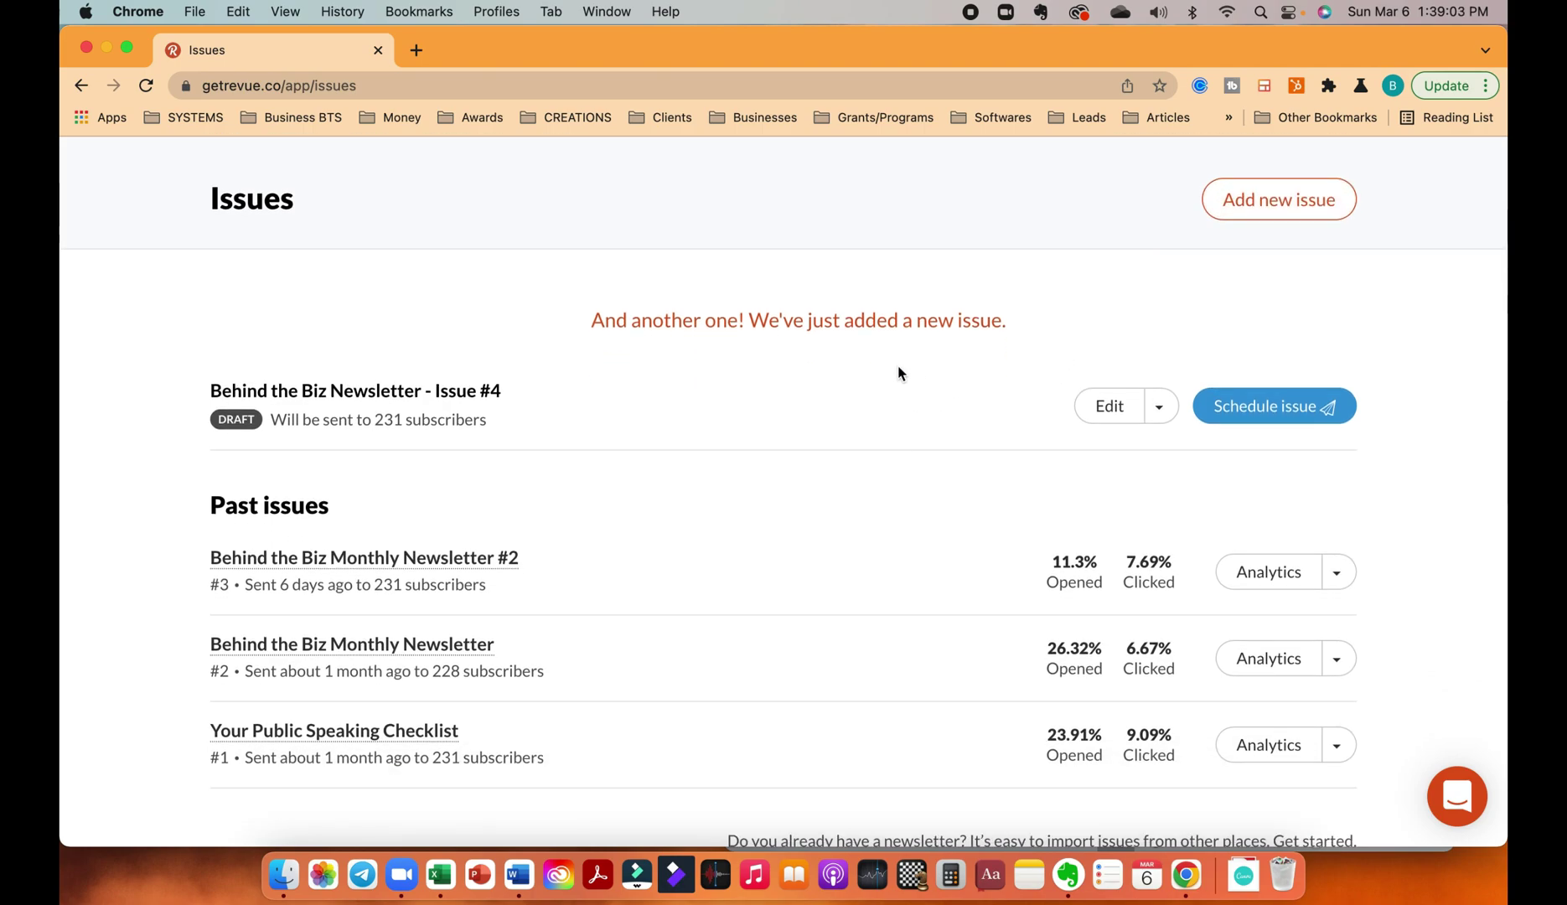
scroll(348, 468, "down", 3)
scroll(348, 468, "up", 4)
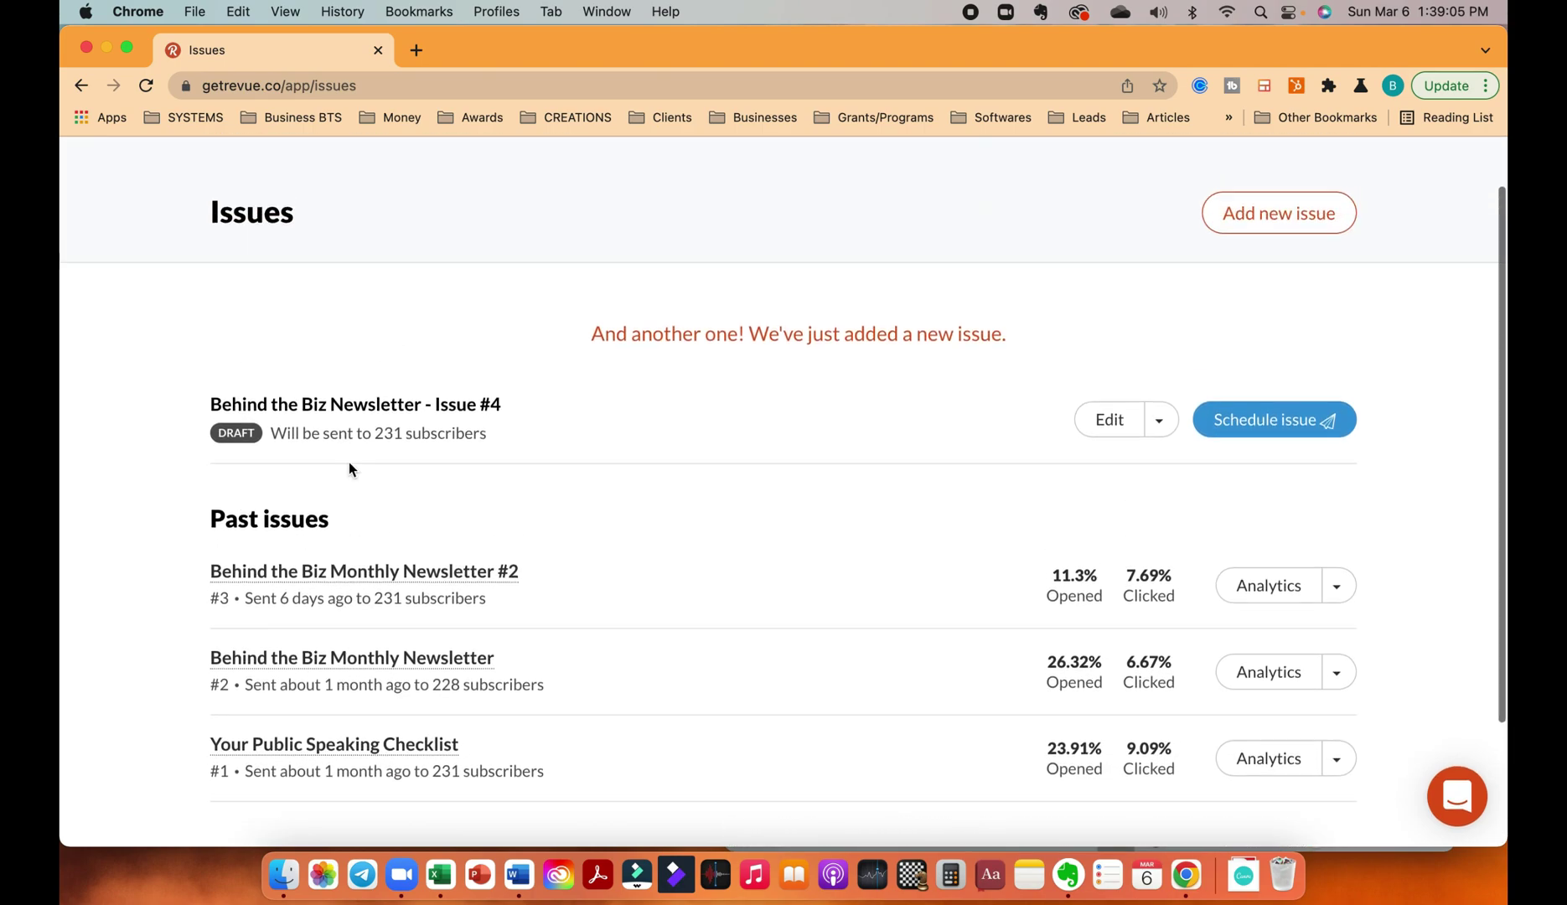
scroll(1090, 276, "up", 1)
left_click(1234, 247)
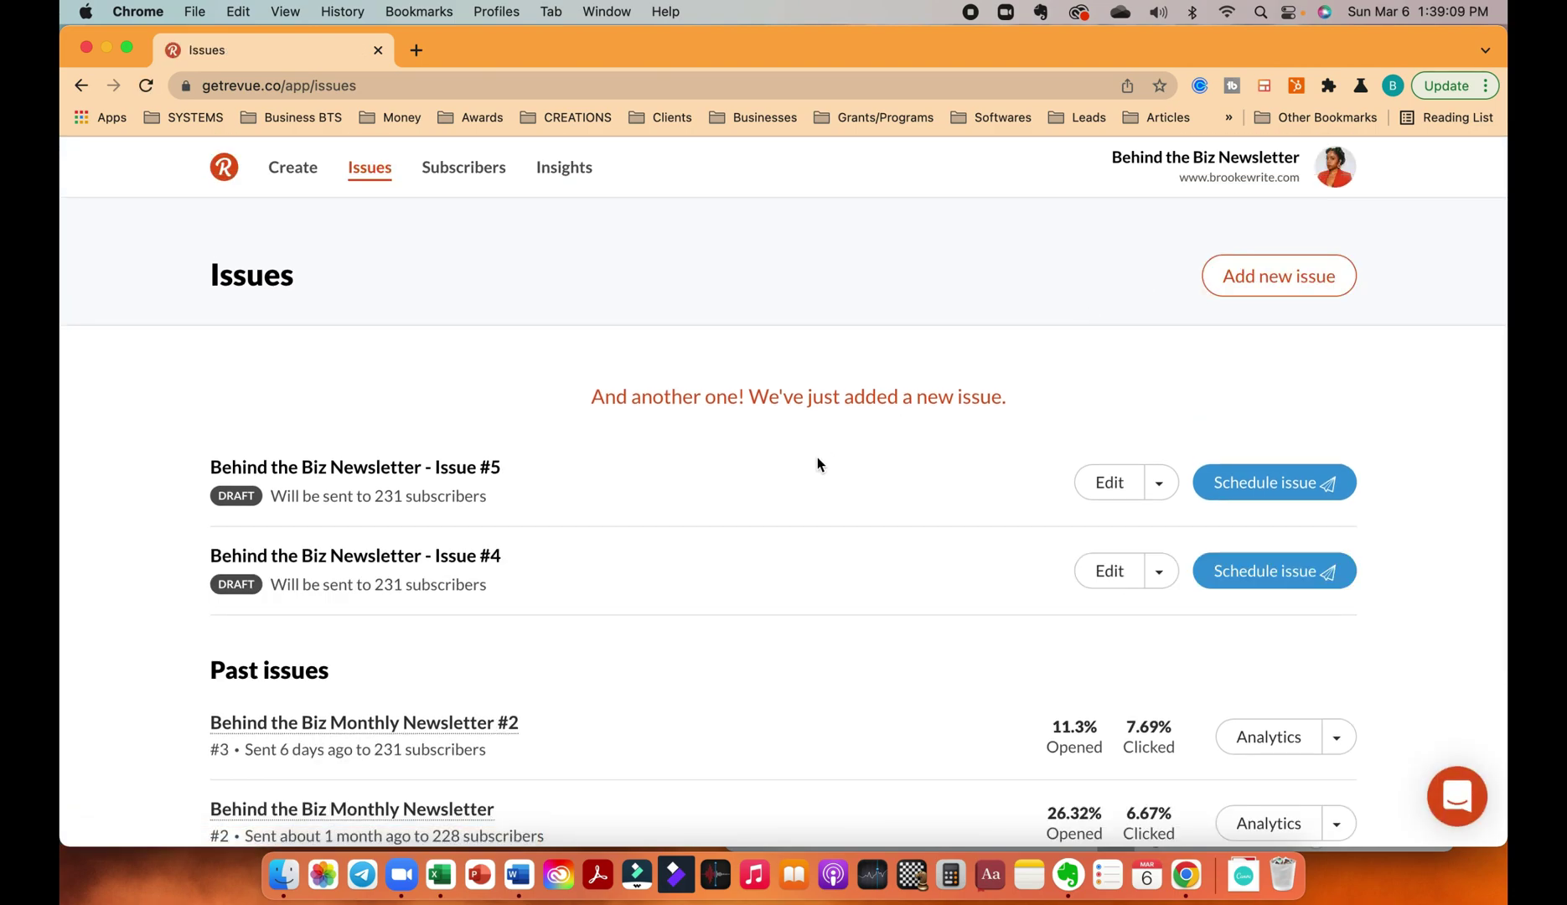
Open and dismiss Issue #4's extra actions dropdown without choosing anything.
scroll(818, 464, "down", 3)
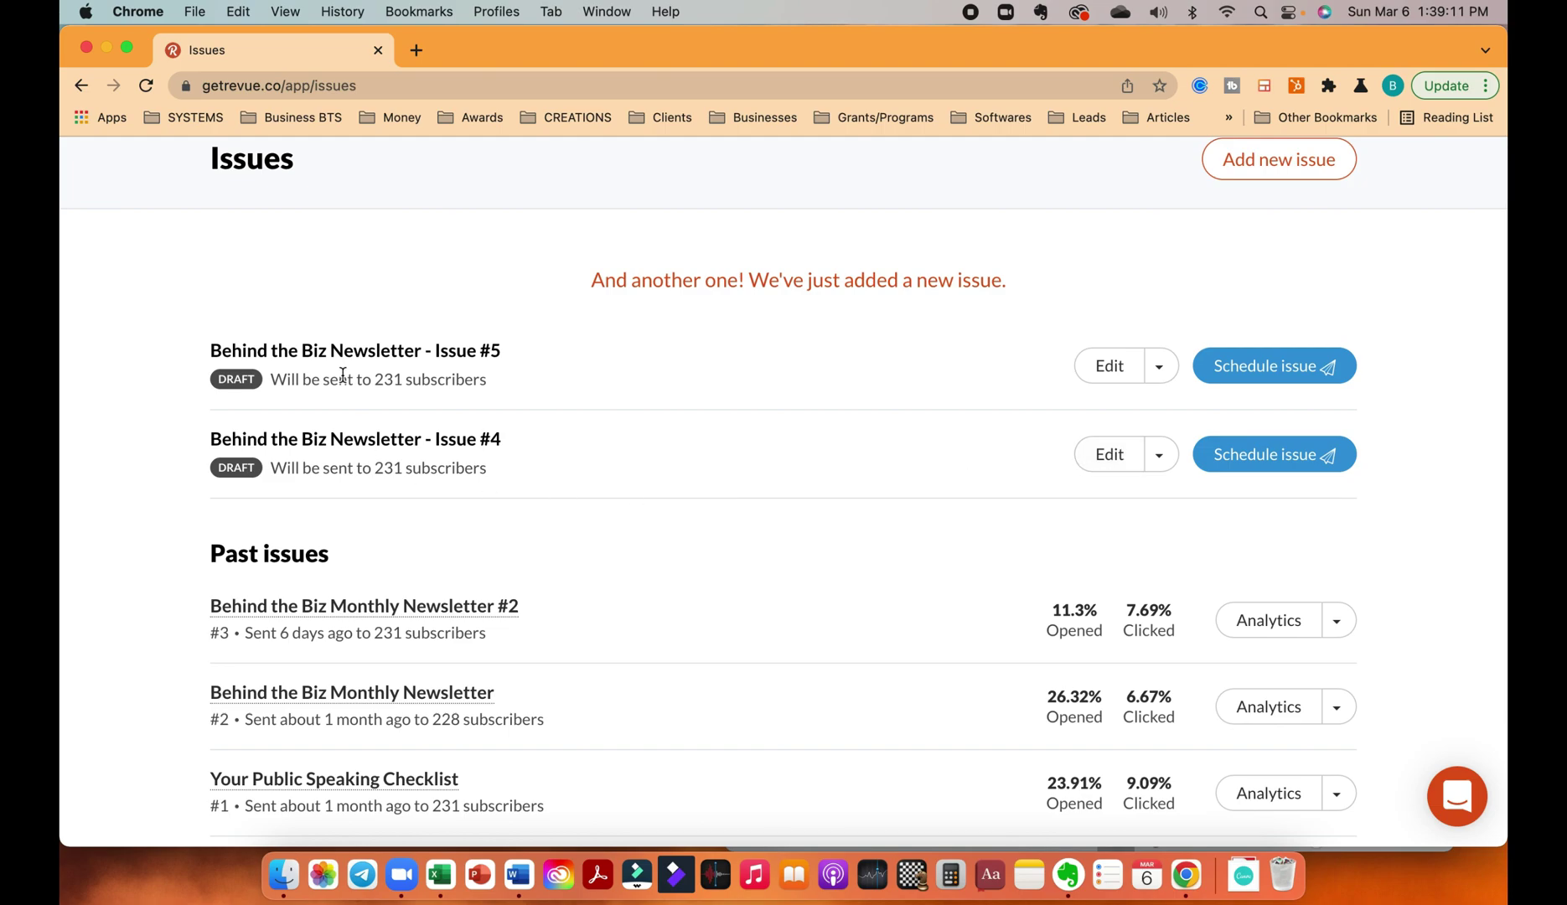
scroll(986, 321, "down", 1)
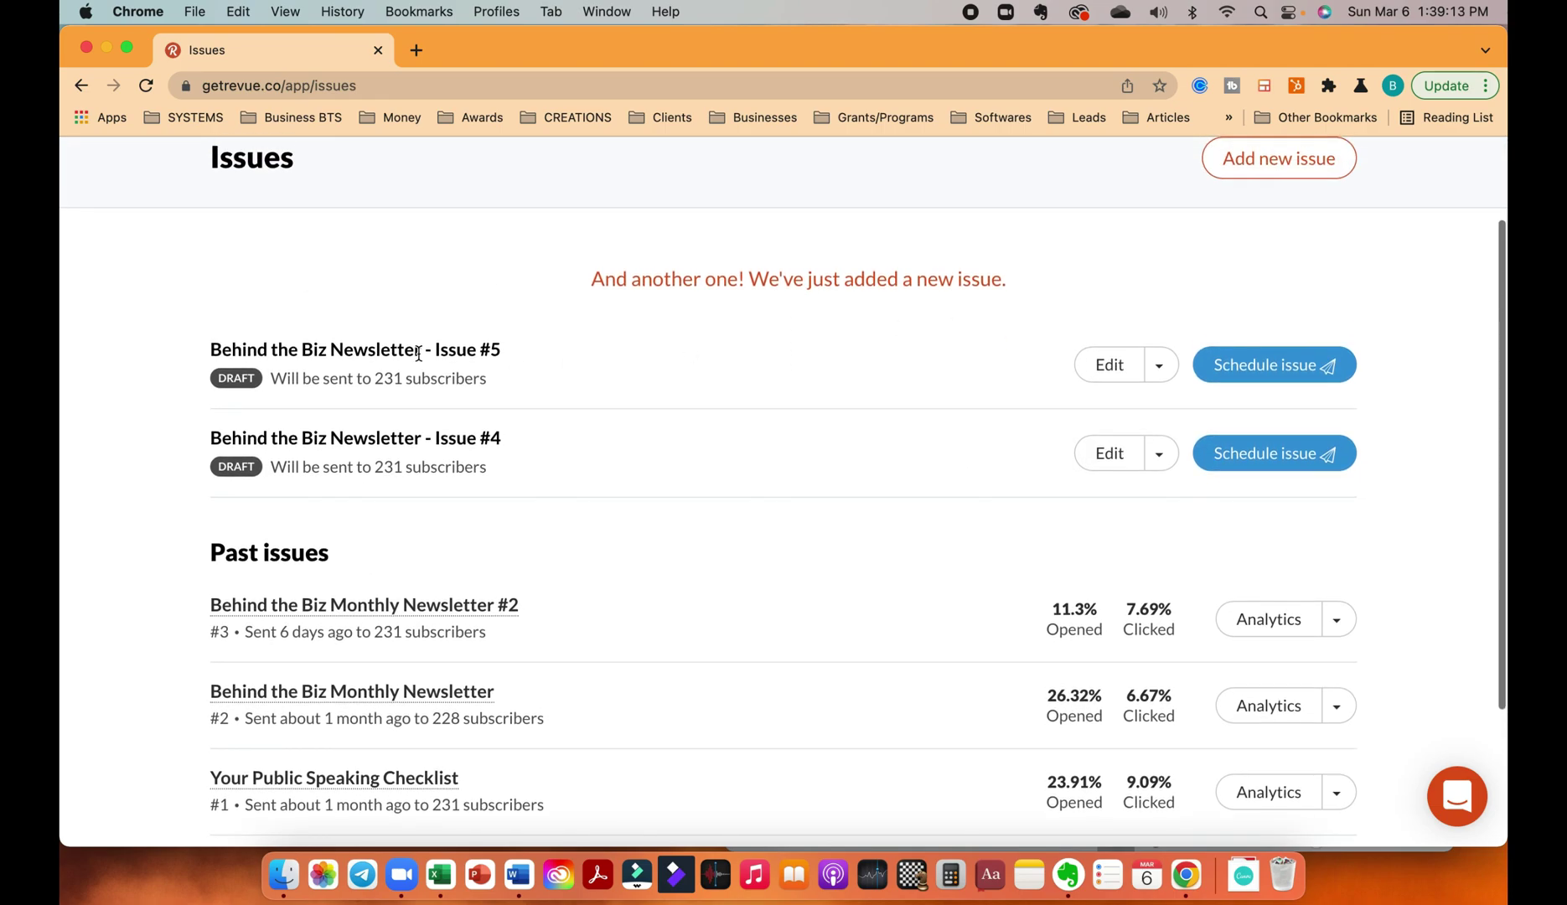
left_click(1159, 456)
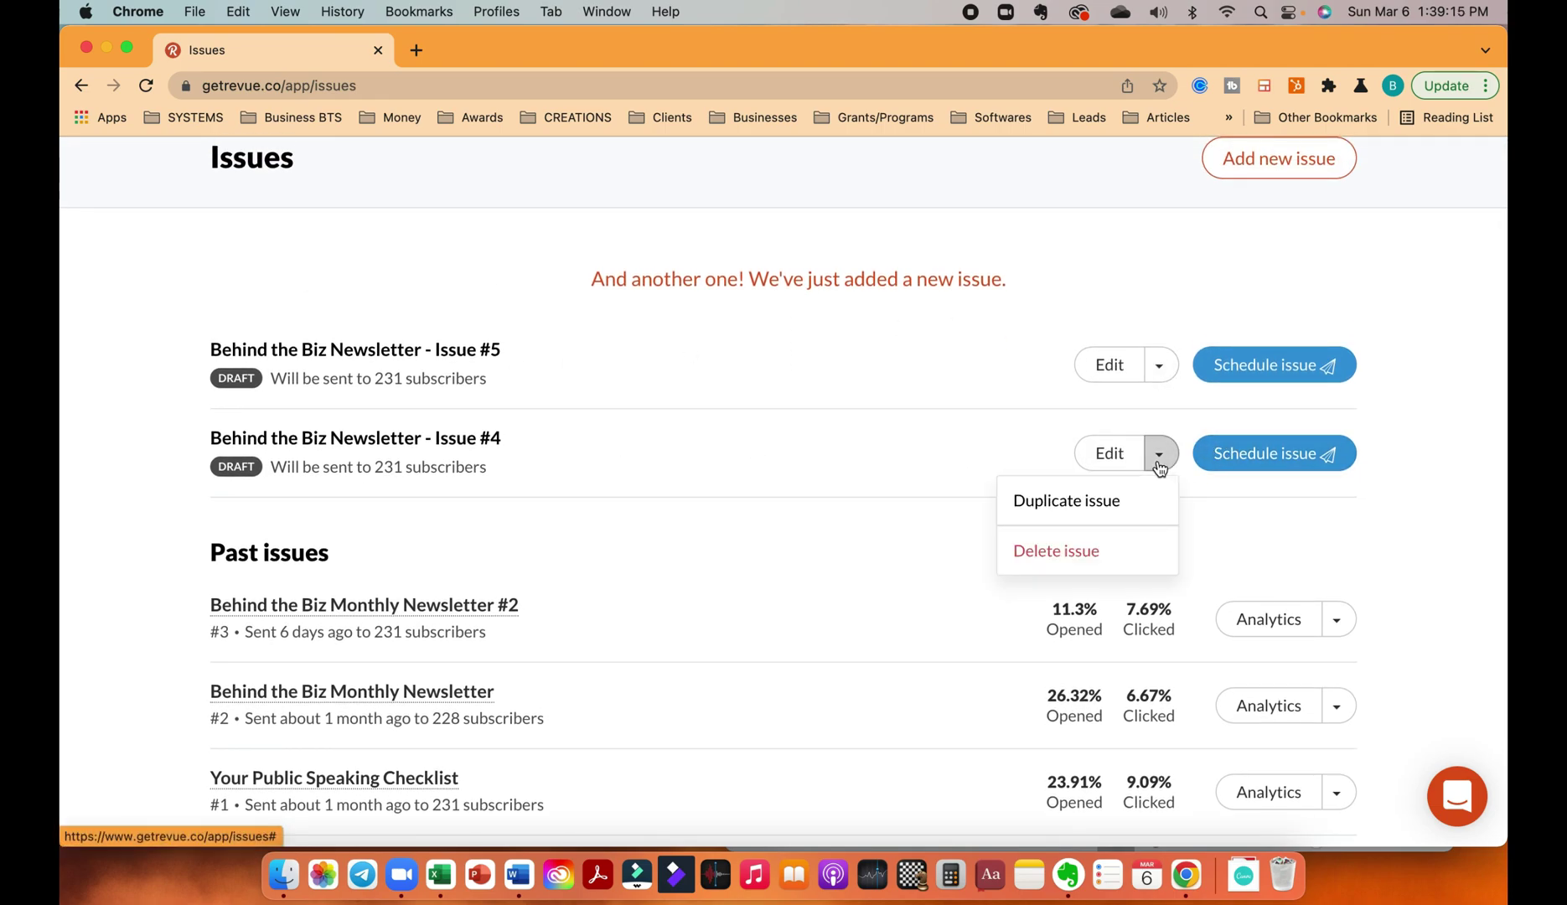
left_click(1159, 465)
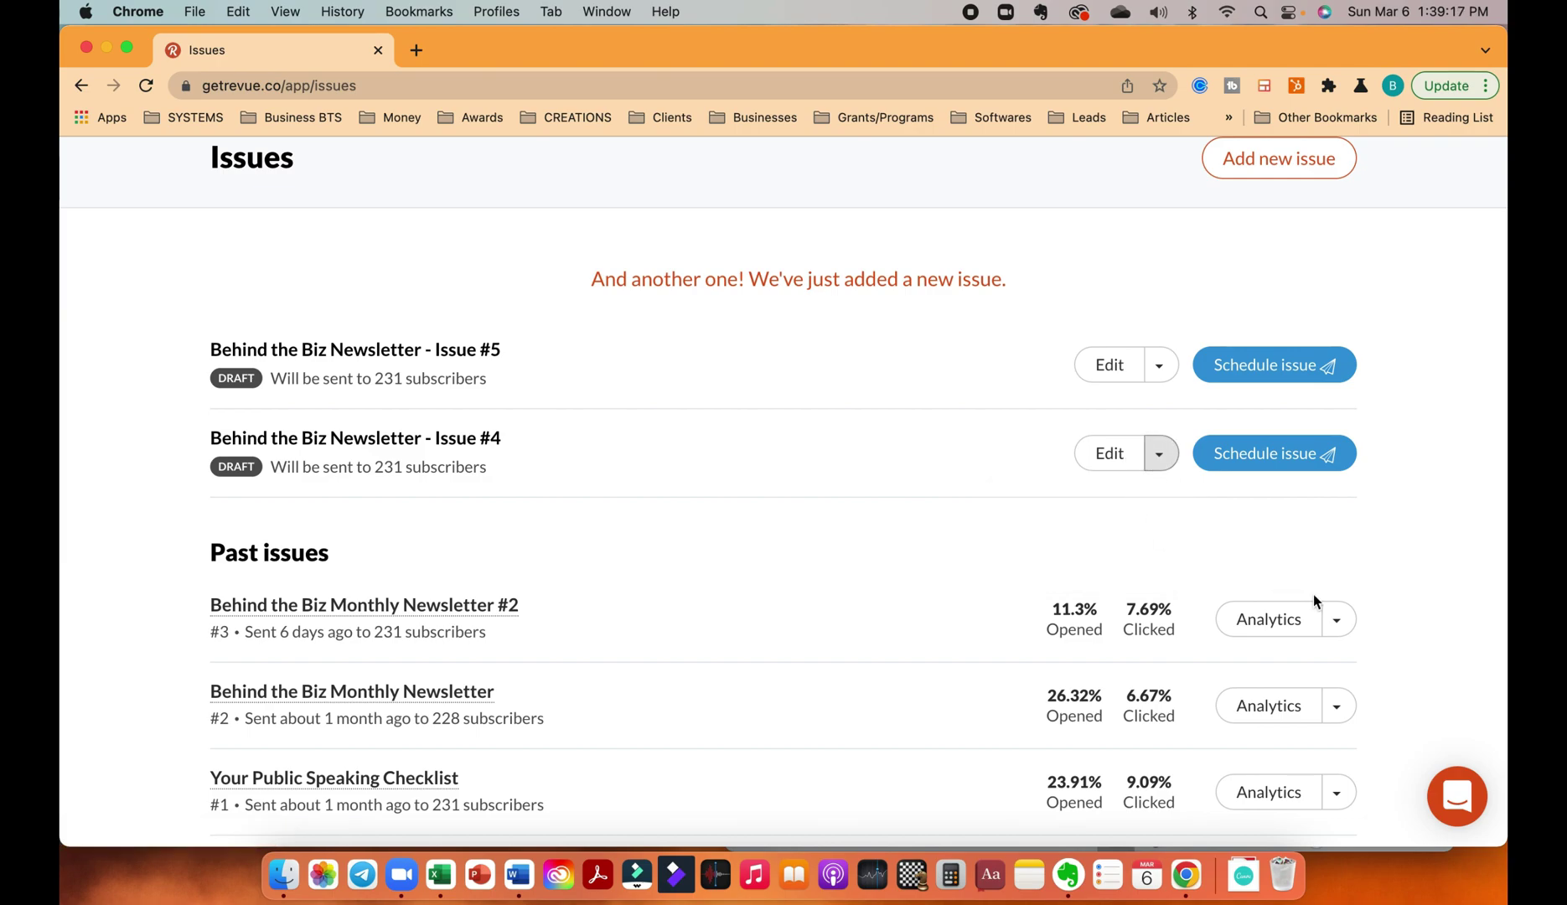
Edit Issue #4 with subject 'Niching Down Tips' and an intro beginning 'Hey, how are you'.
left_click(1106, 455)
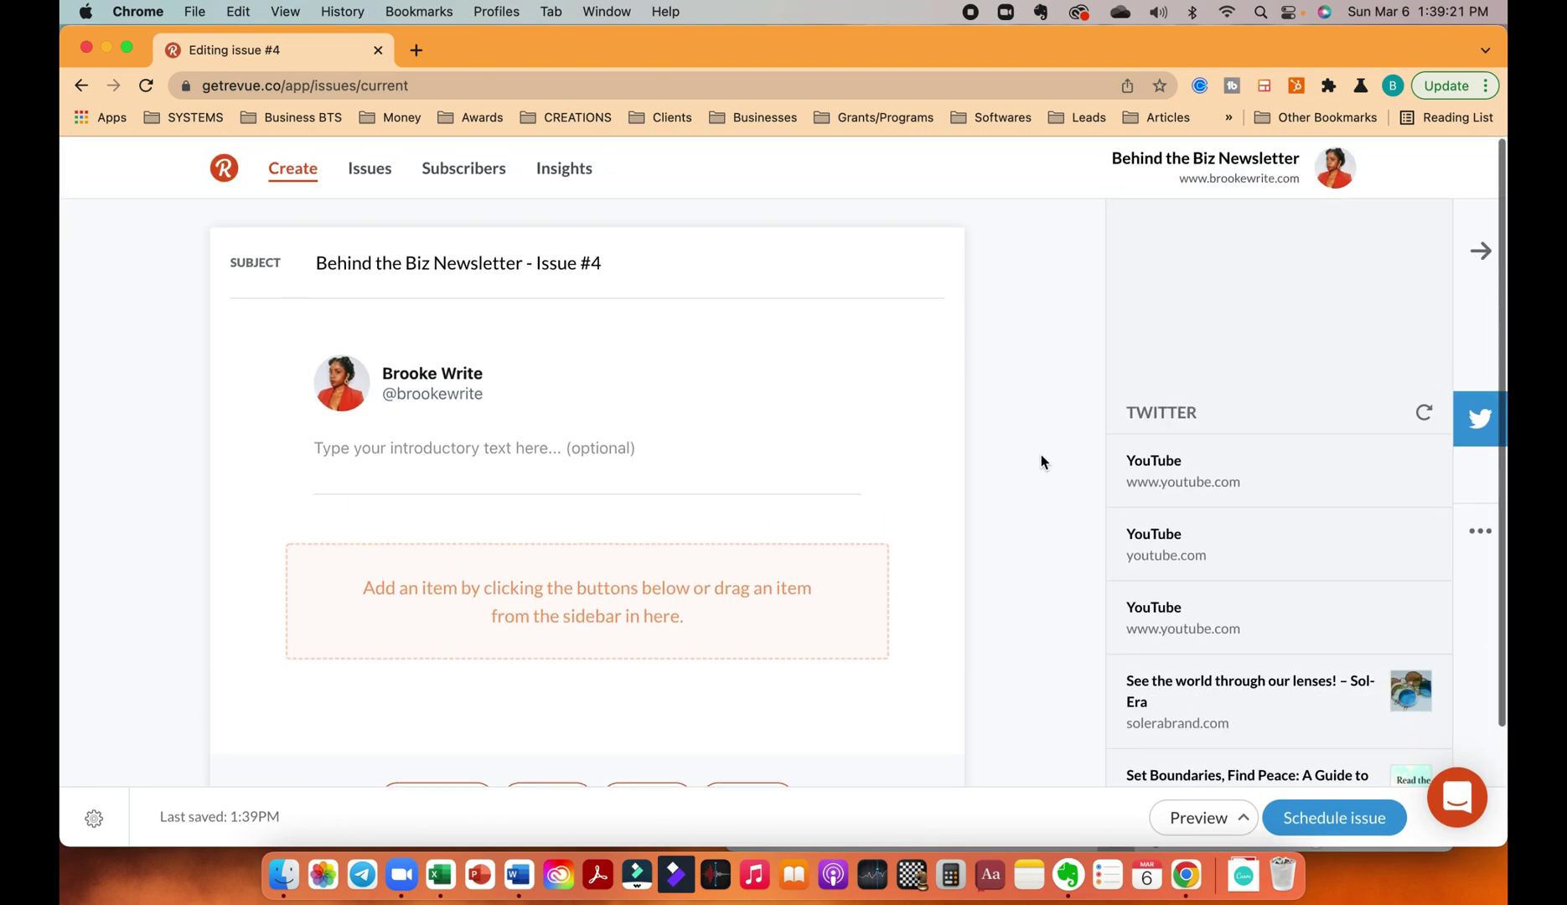
triple_click(630, 256)
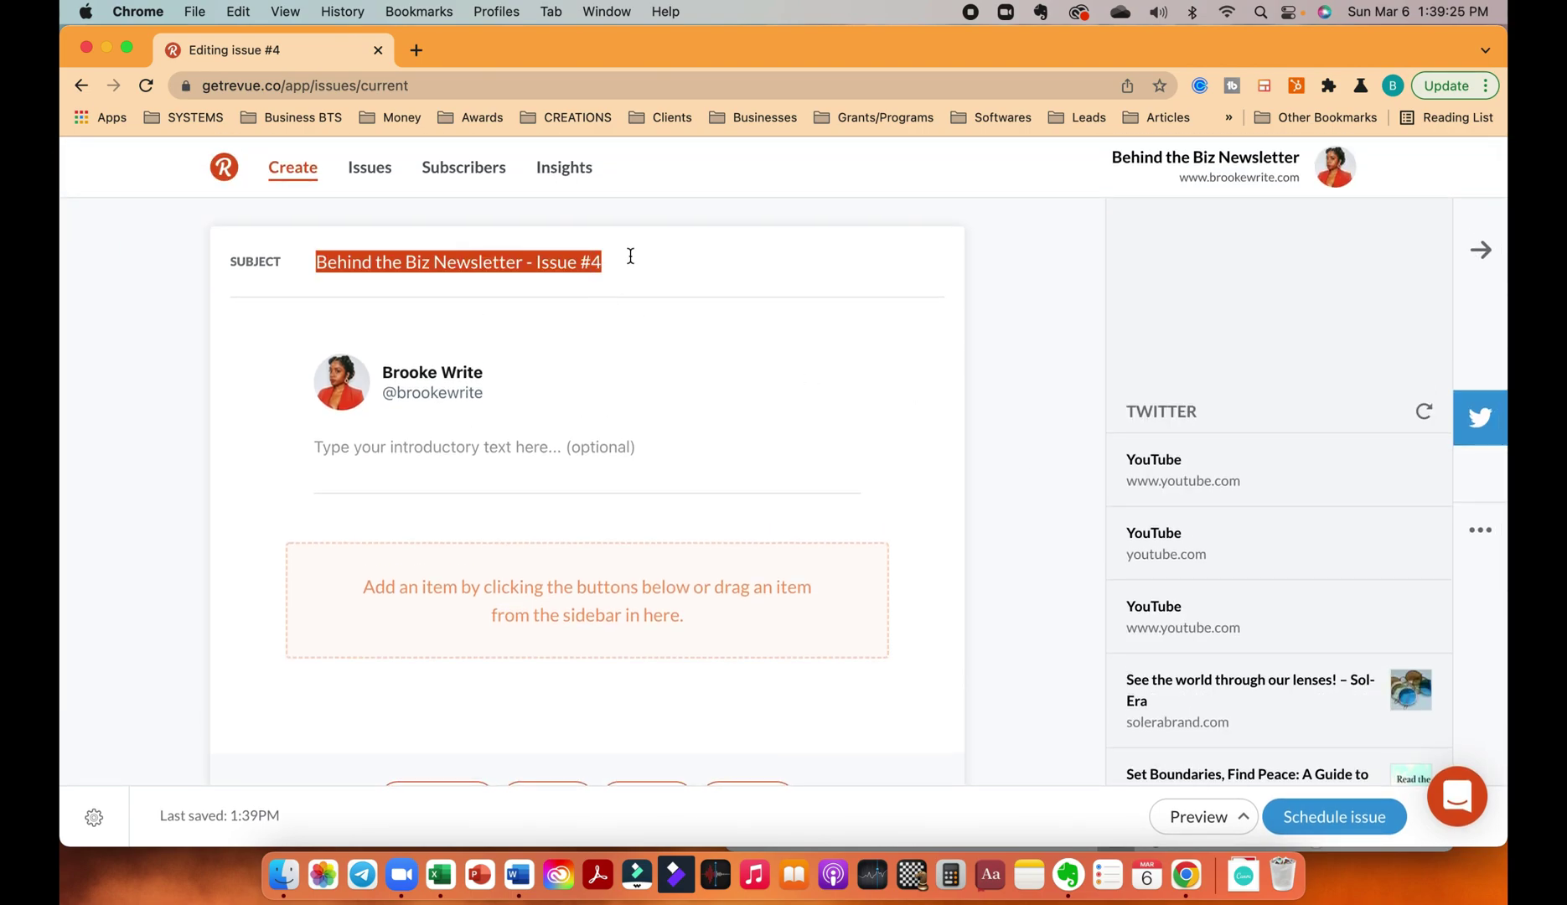
type("Niching Down")
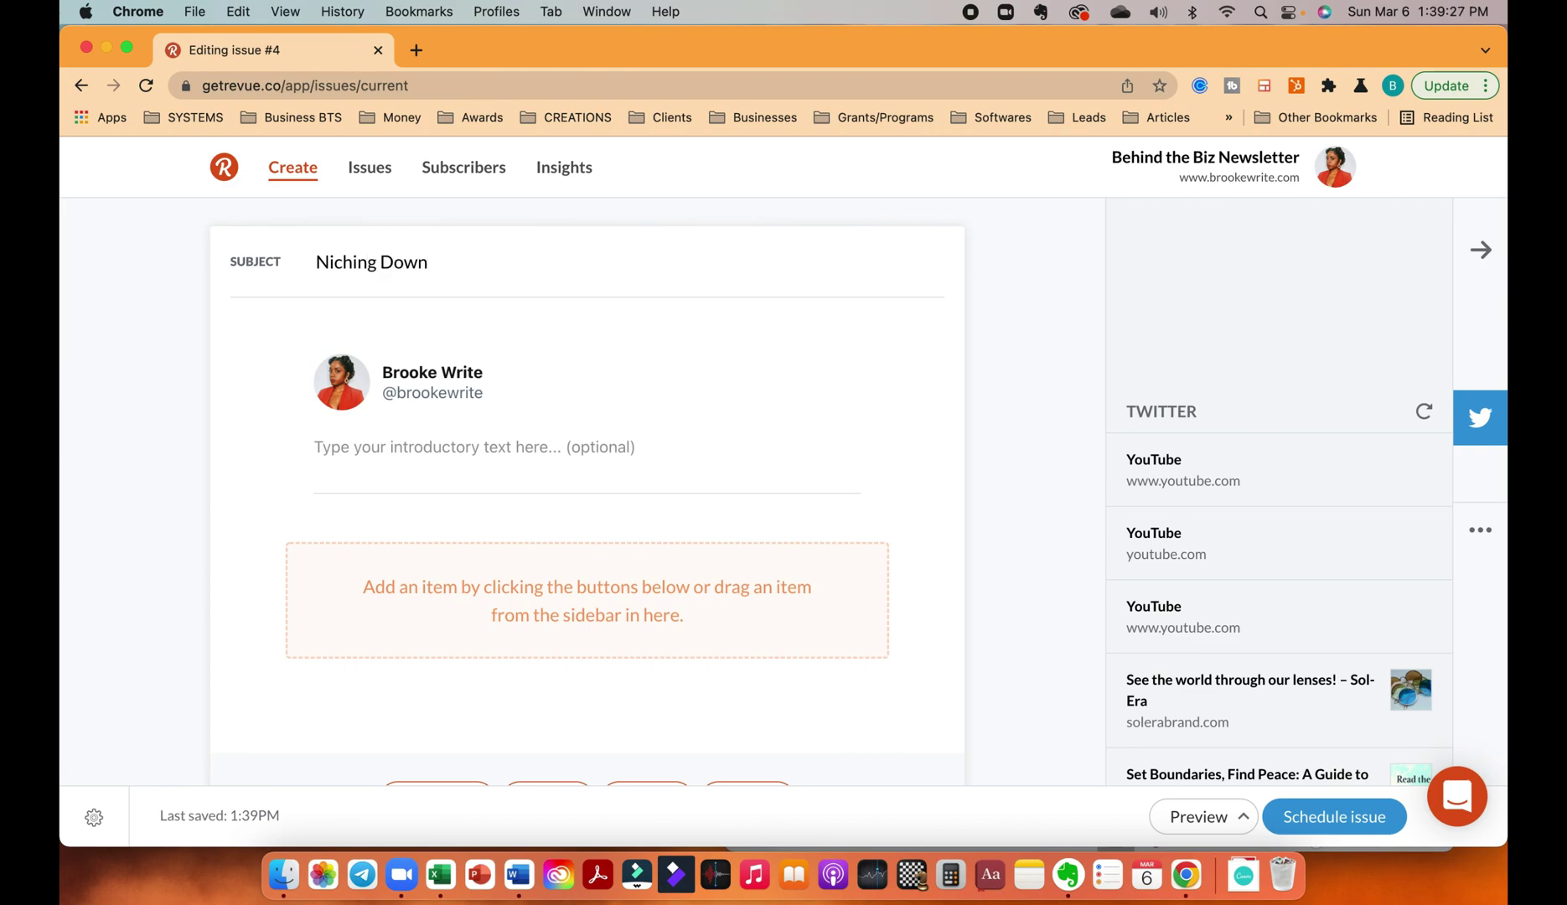
type(" Tips")
left_click(367, 440)
left_click(446, 274)
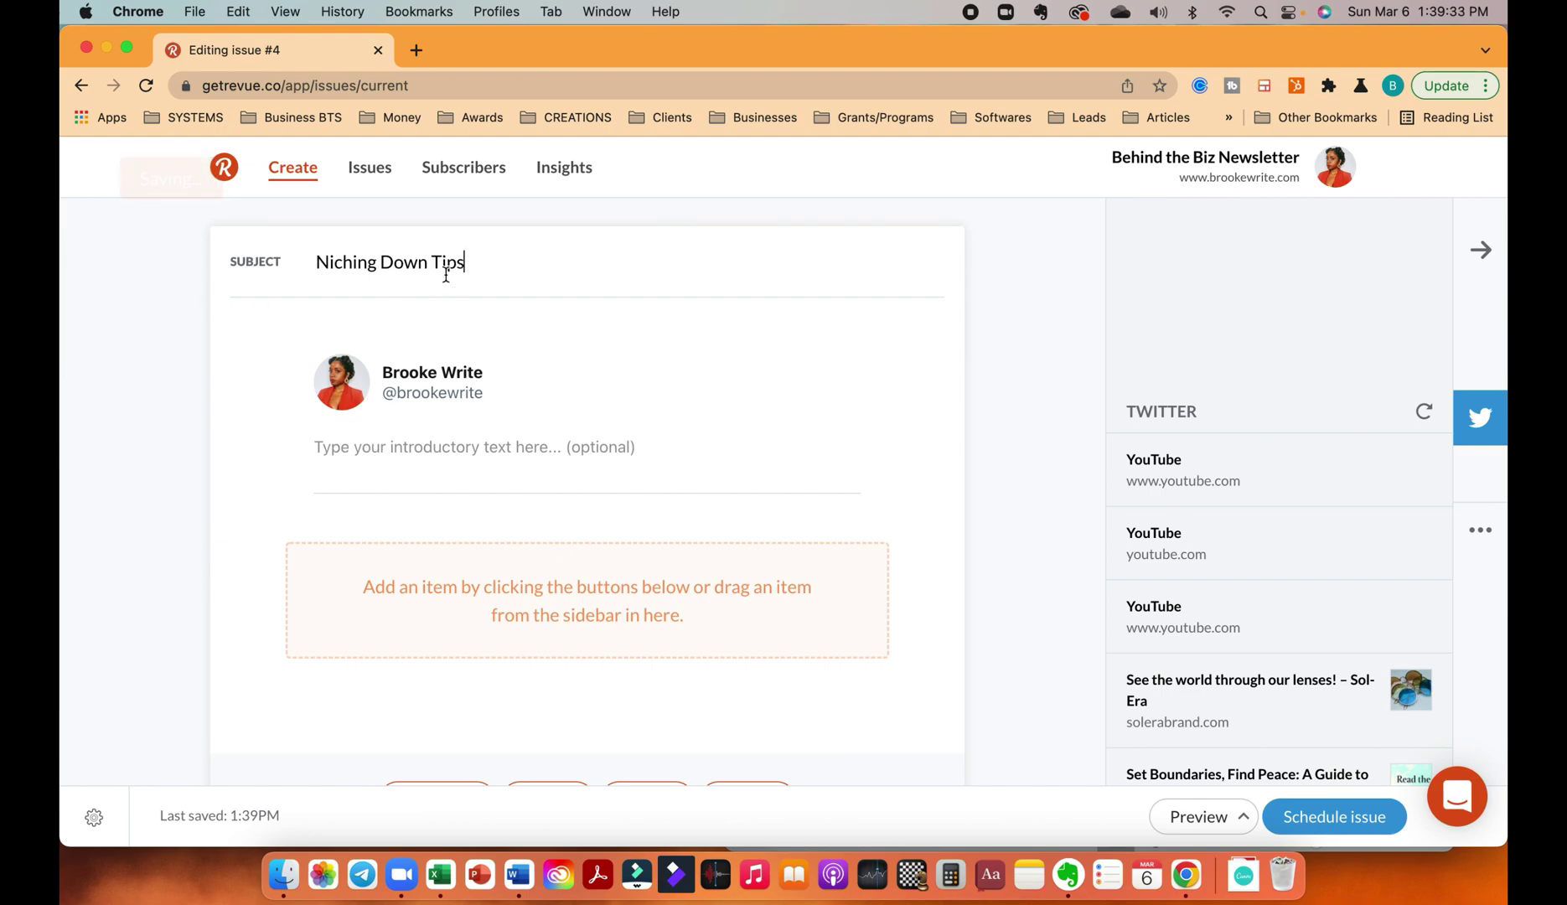
left_click_drag(513, 269, 430, 268)
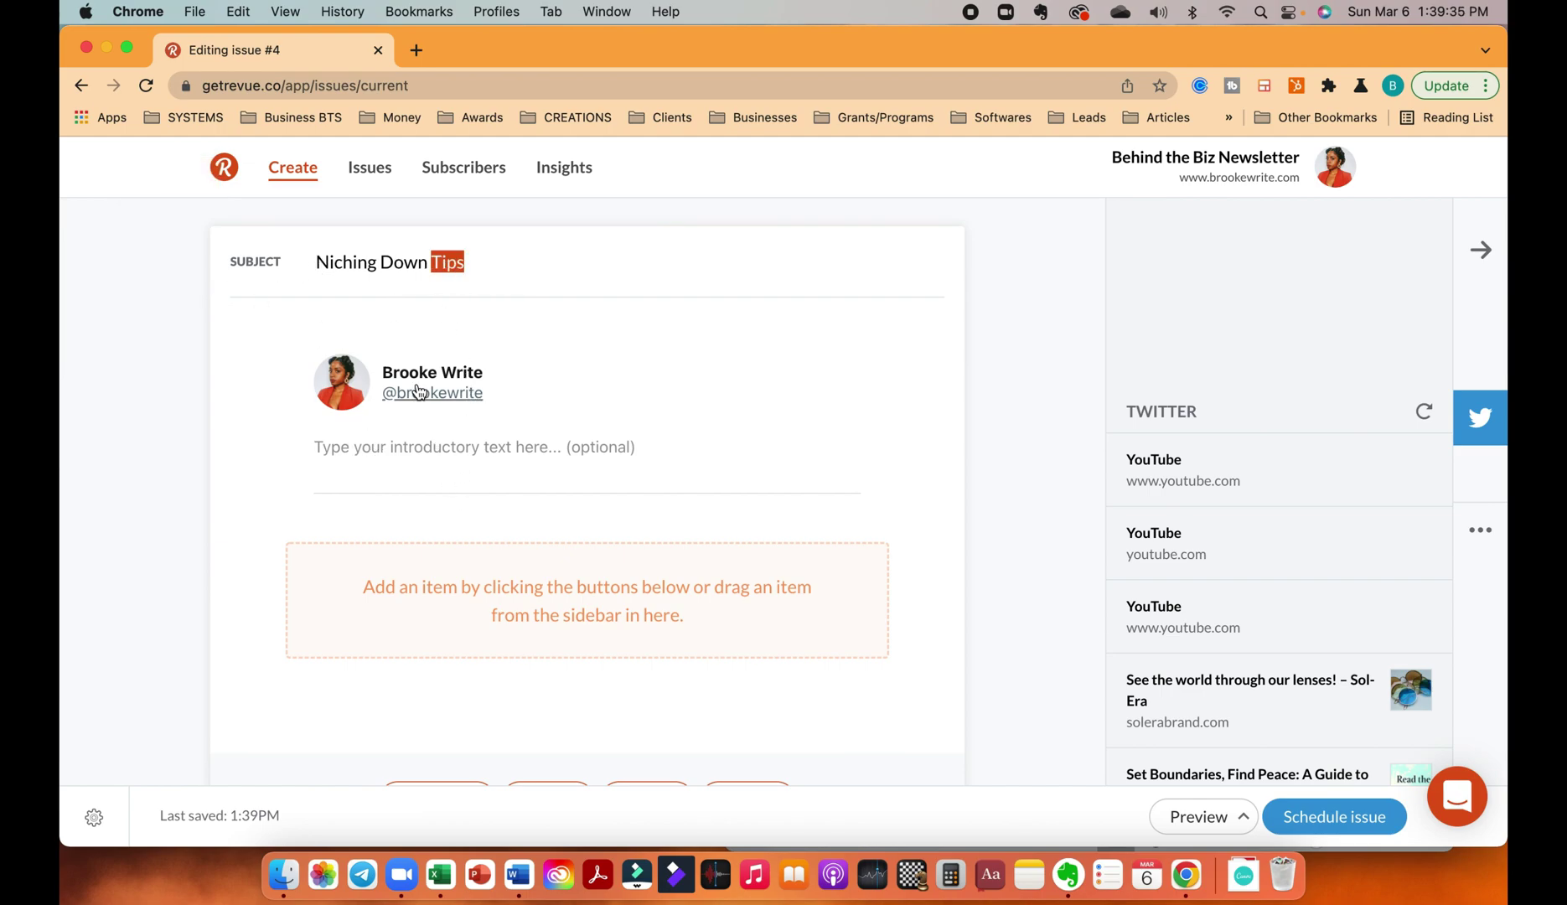
left_click(363, 445)
type("Hey, how are you...")
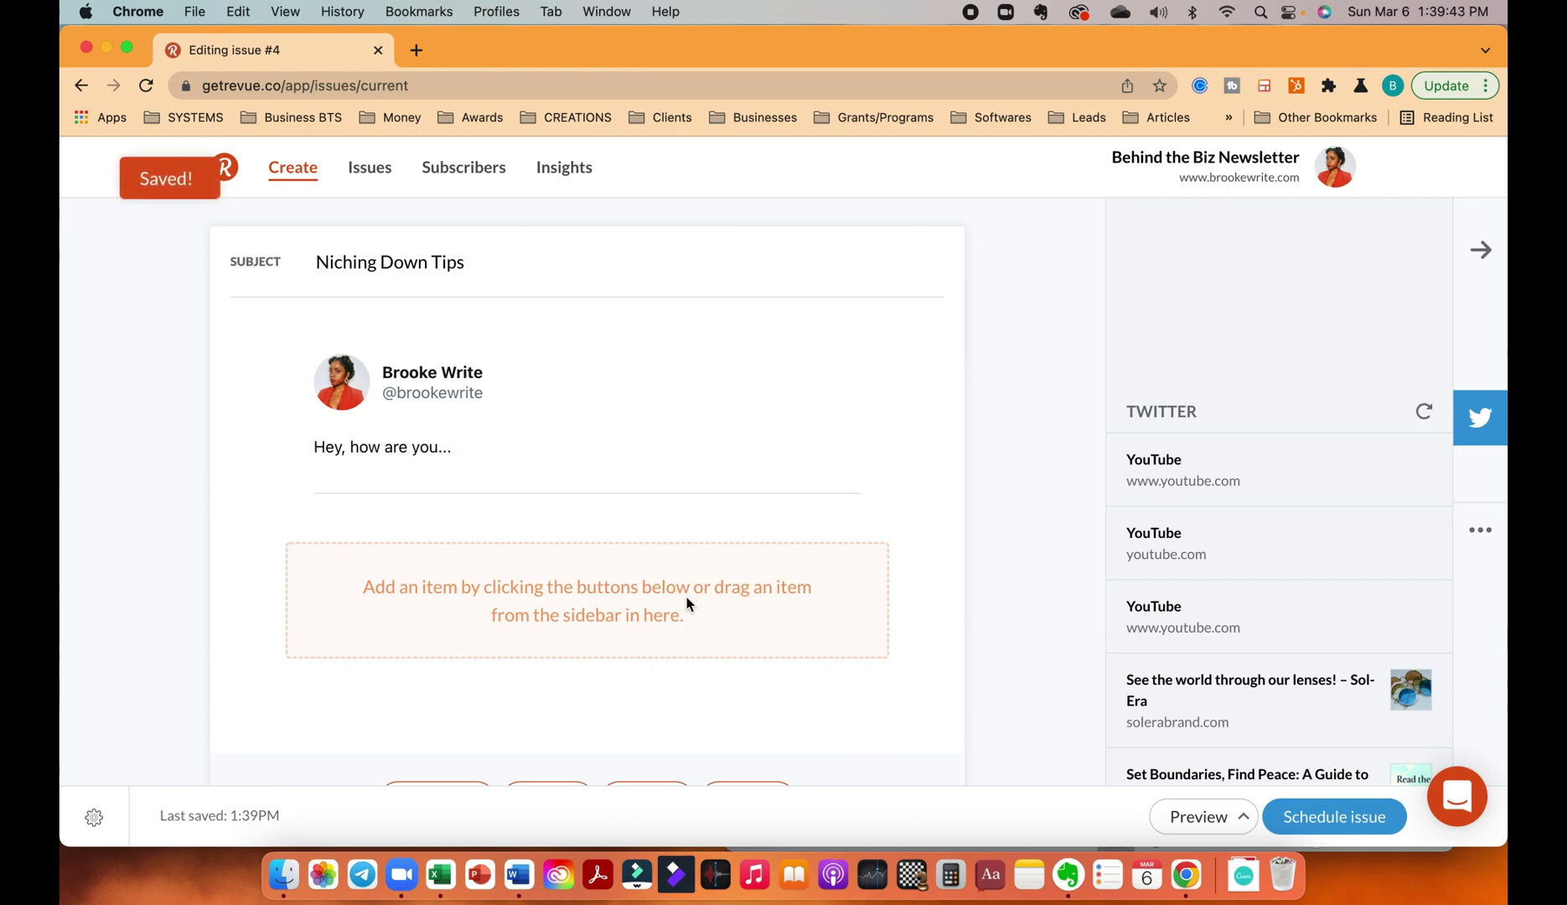
Add section 'jehbhedbehde', text 'edefeeee' and a link block reading 'eefeefe'.
scroll(686, 596, "down", 3)
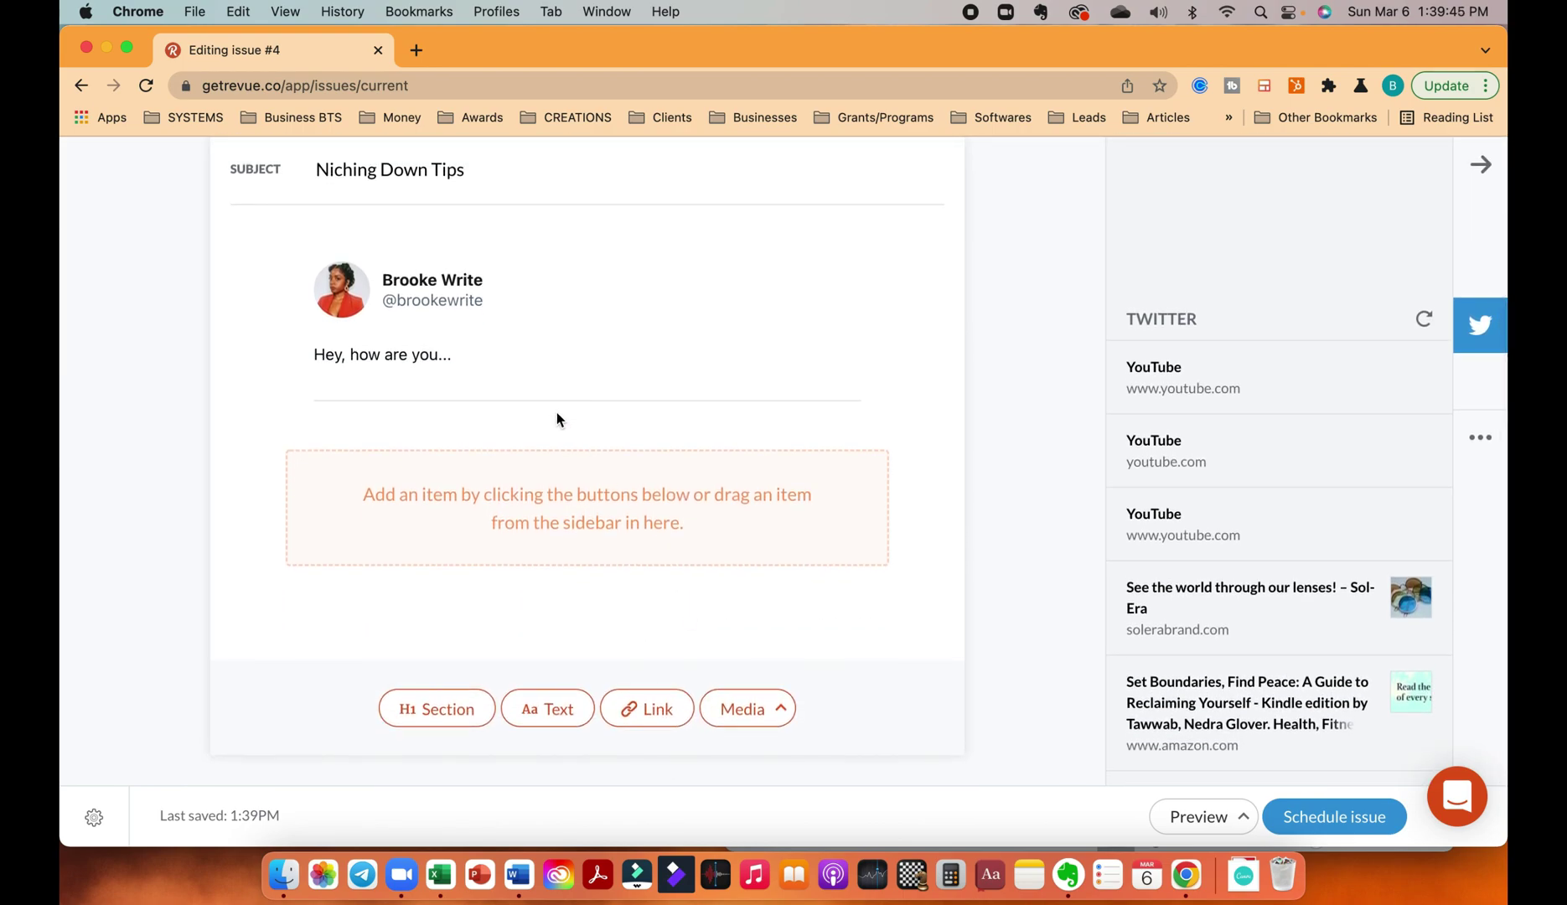
scroll(553, 415, "down", 1)
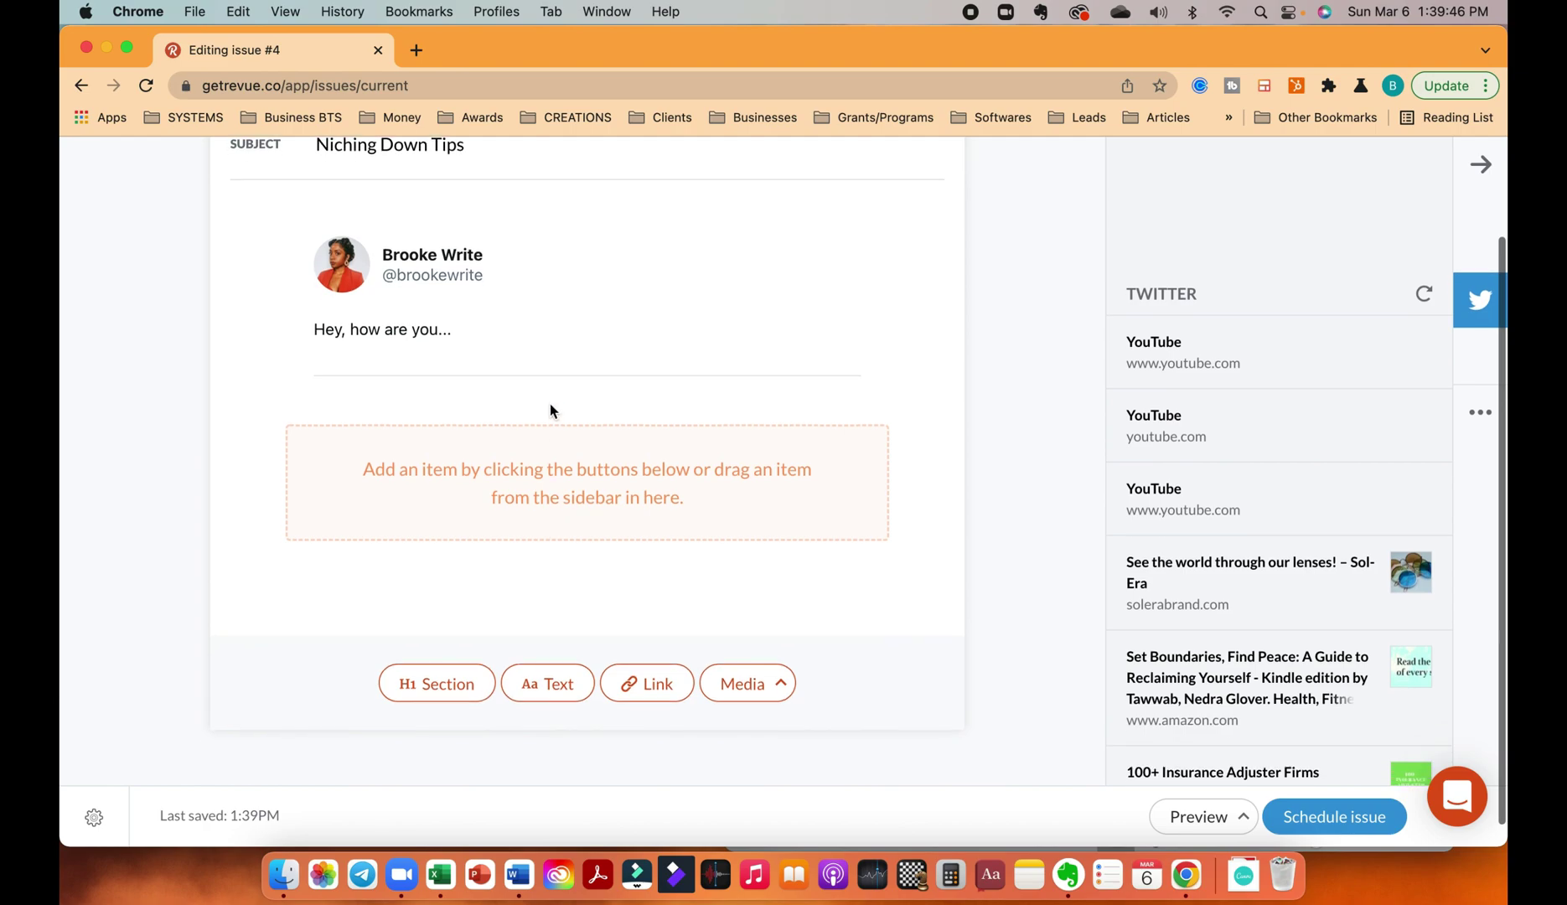
left_click(448, 686)
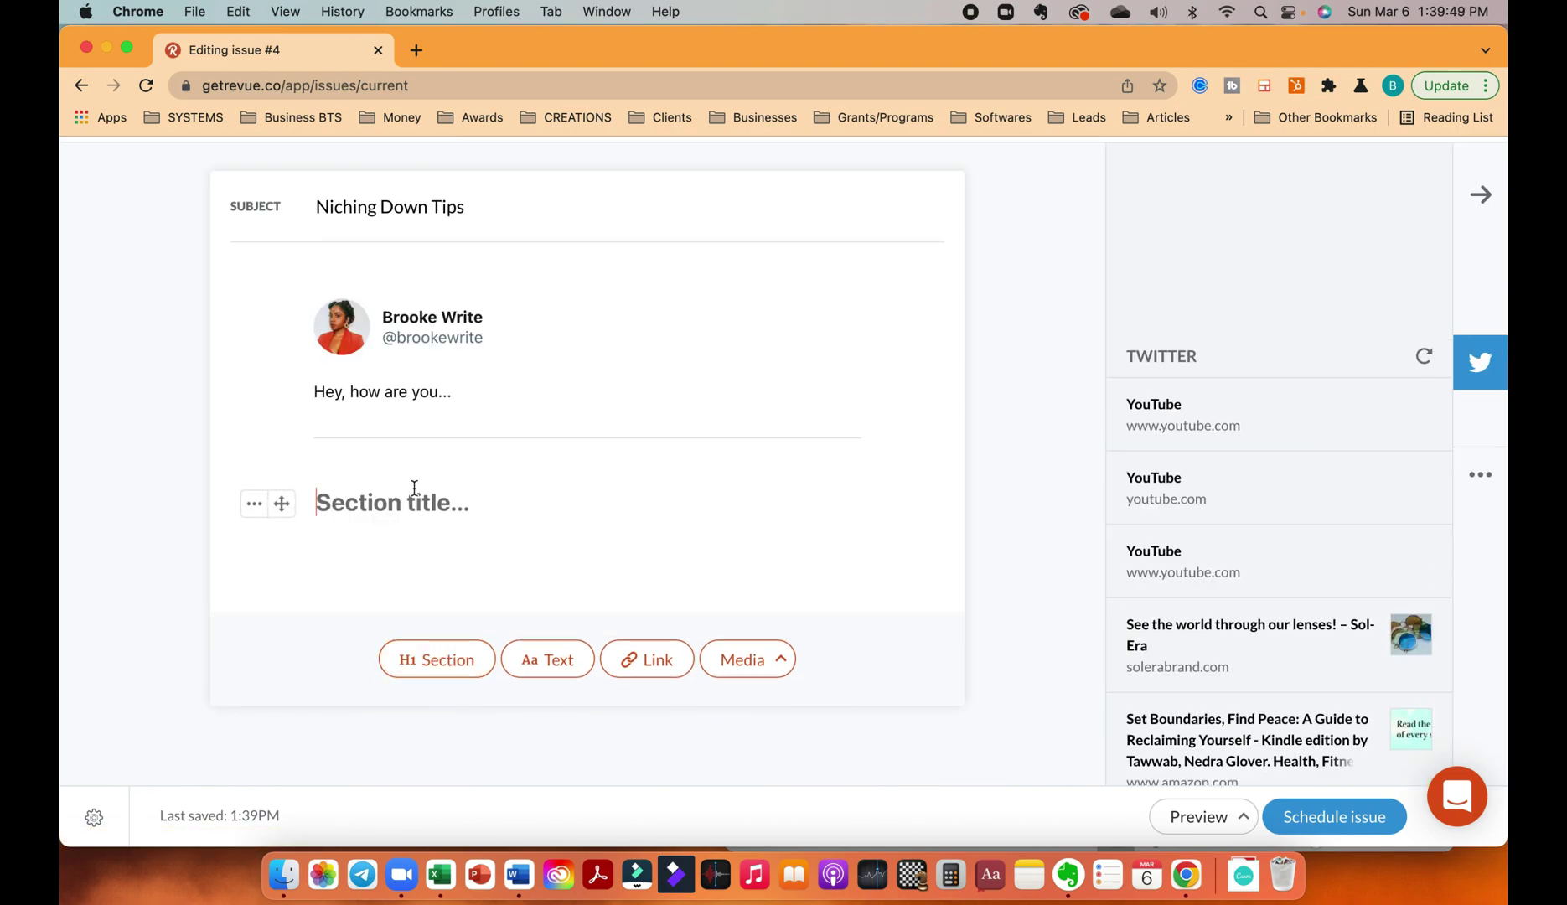
type("jehbhedbehde")
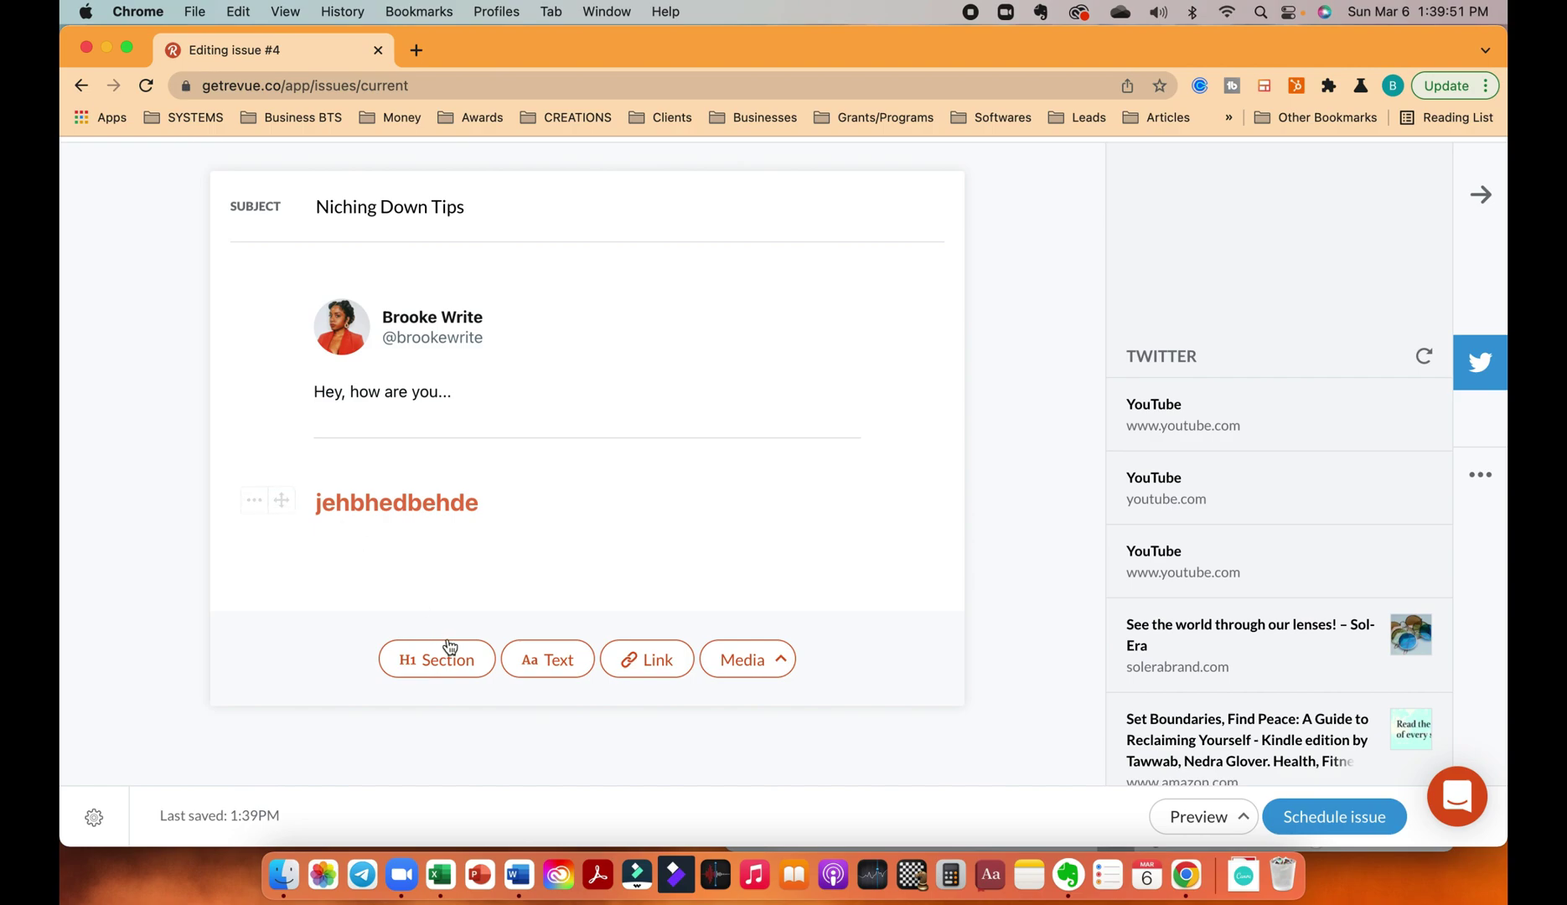
left_click(544, 657)
type("edefee")
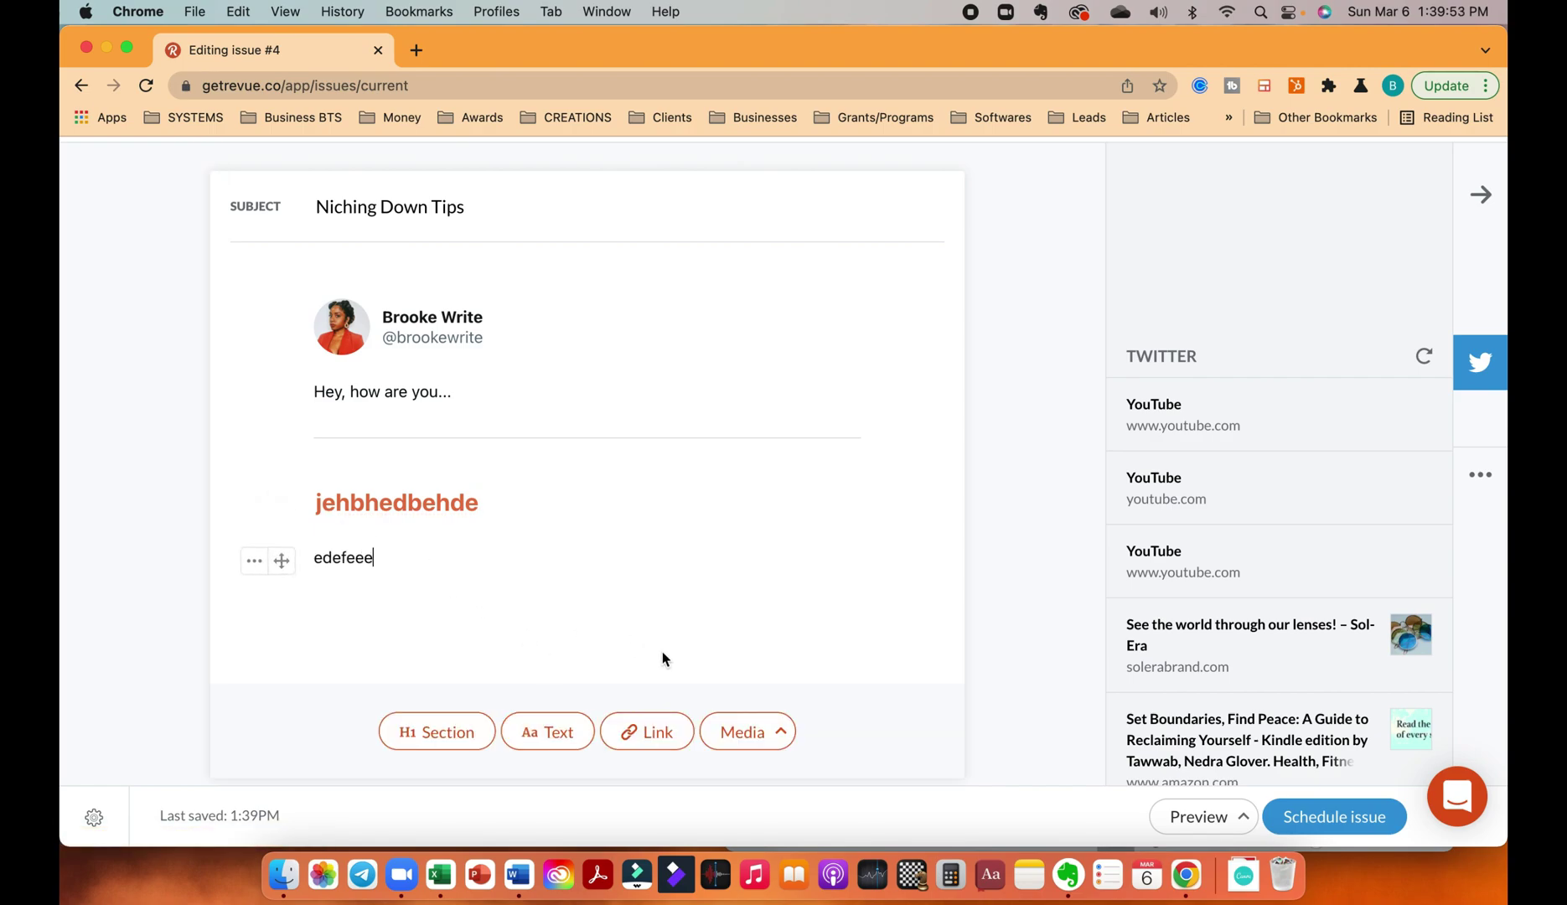
type("e")
left_click(667, 735)
type("eefe")
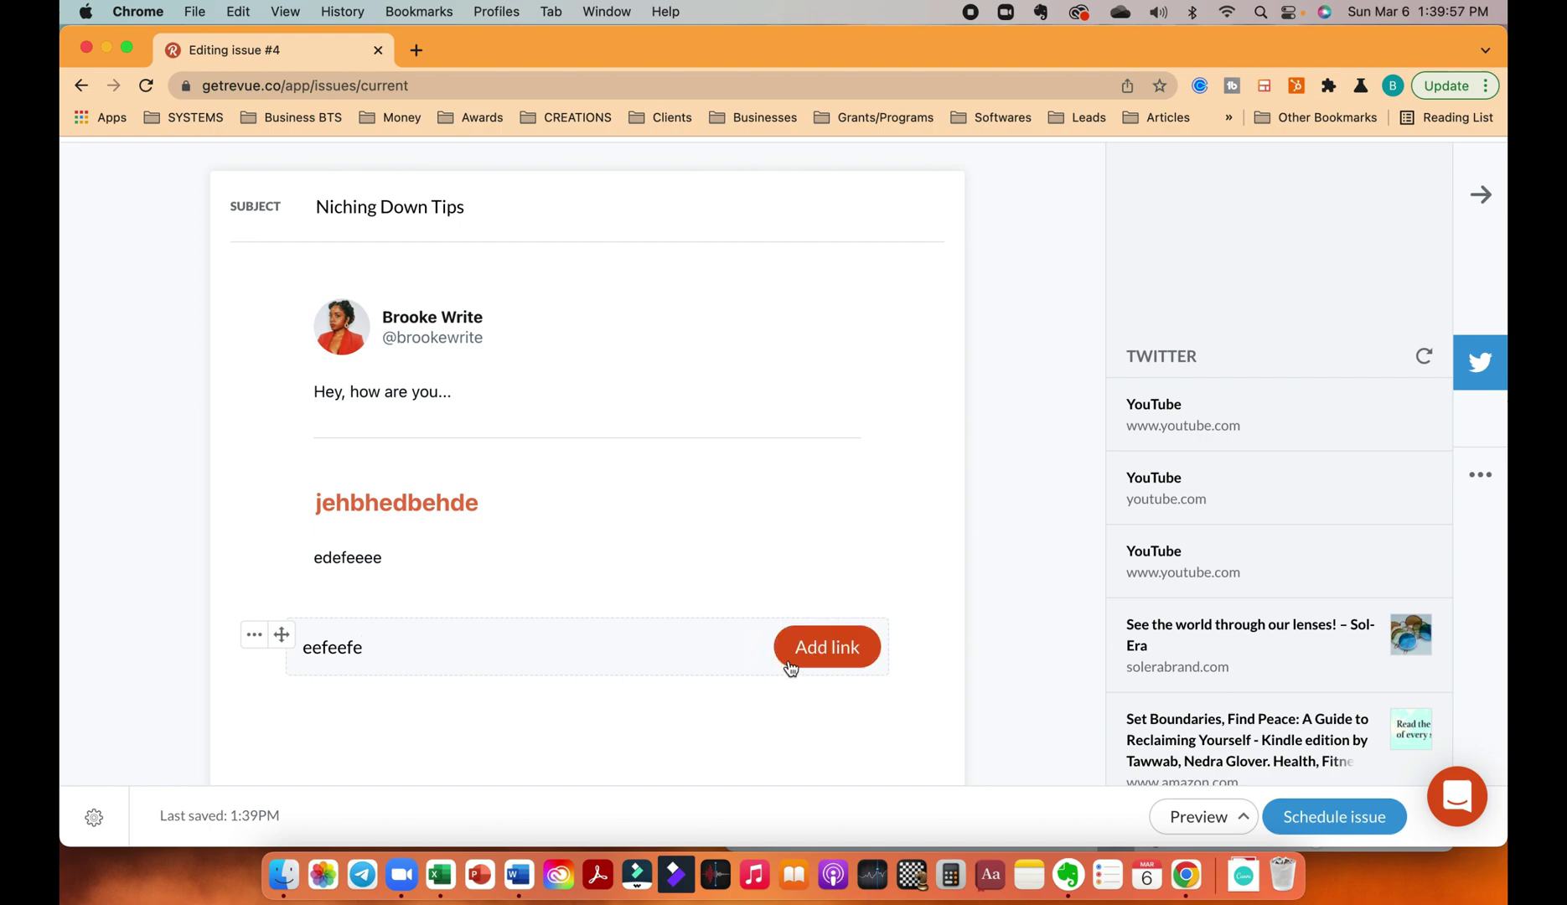
scroll(781, 661, "down", 3)
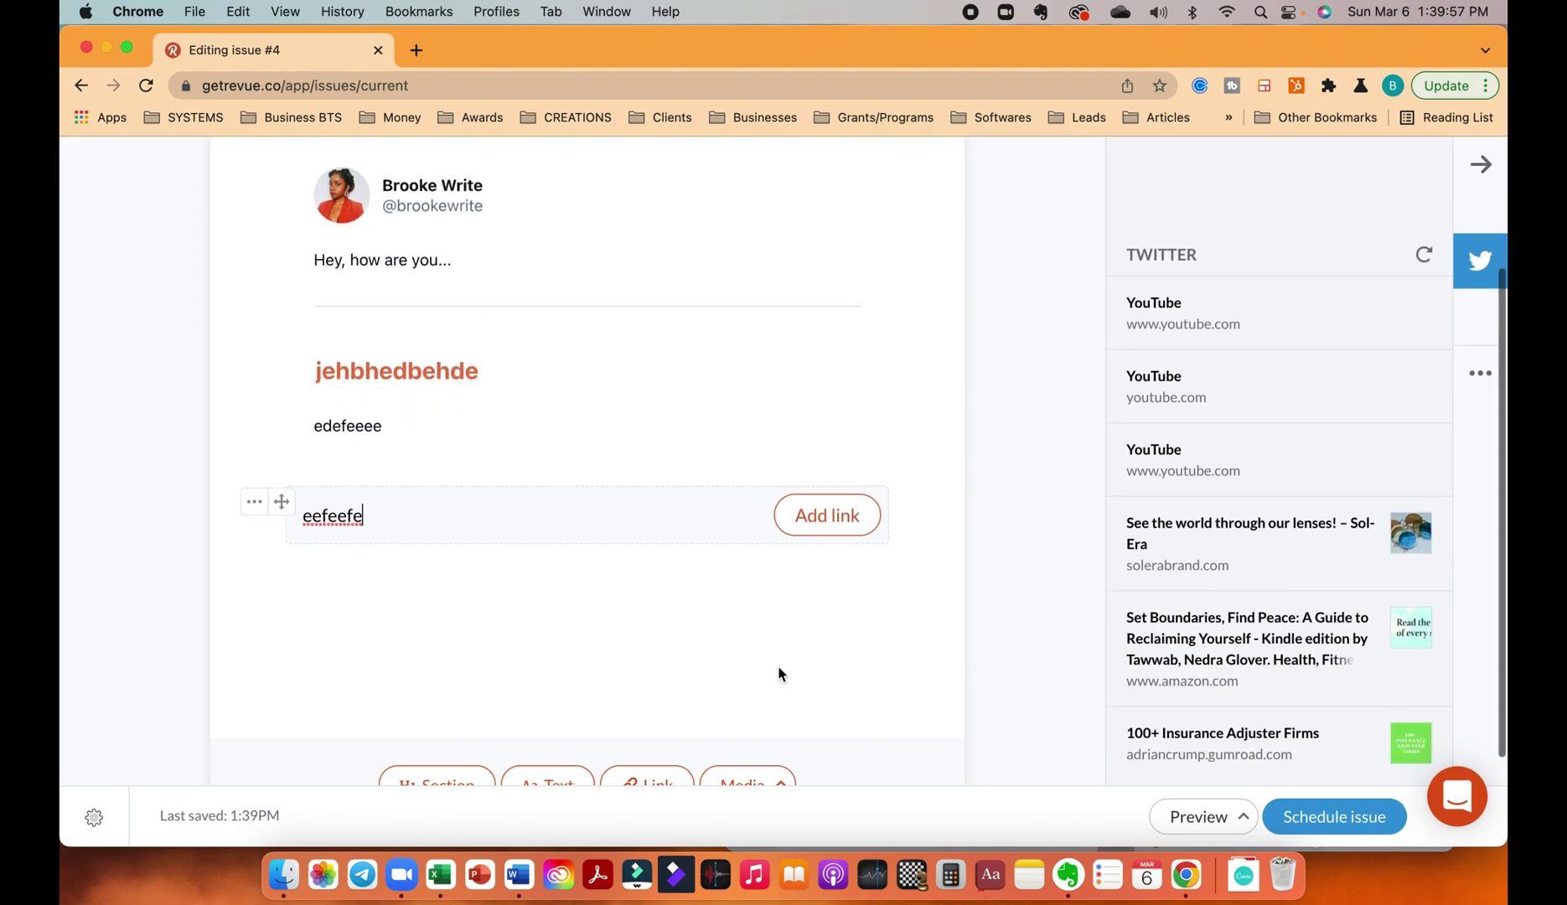
Add a video block below the link item and click into its link field.
left_click(737, 729)
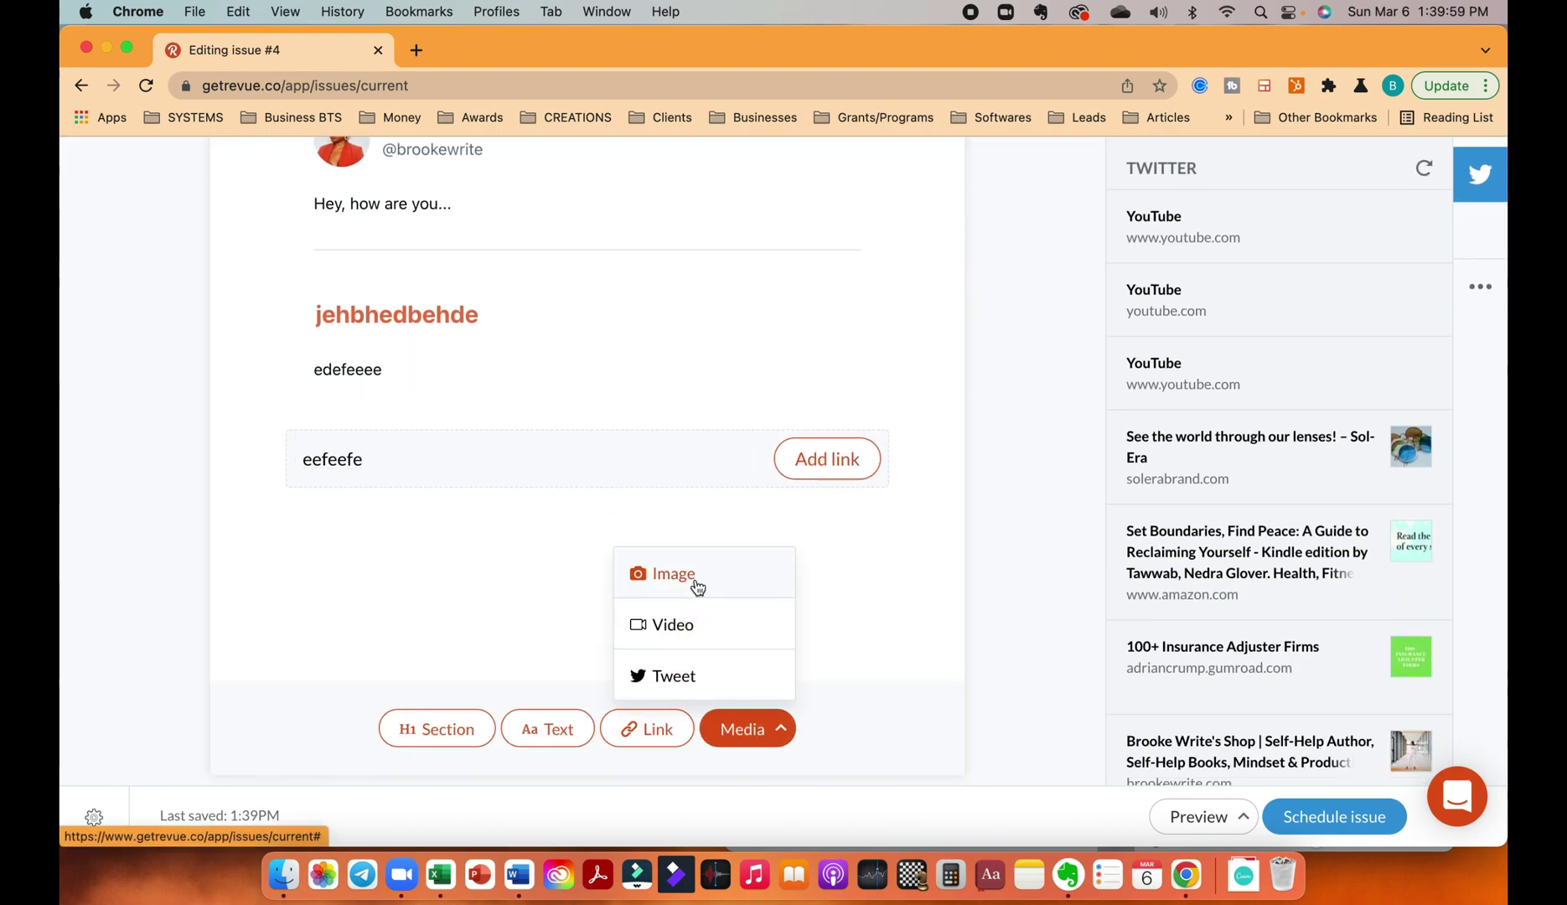
left_click(698, 627)
left_click(556, 657)
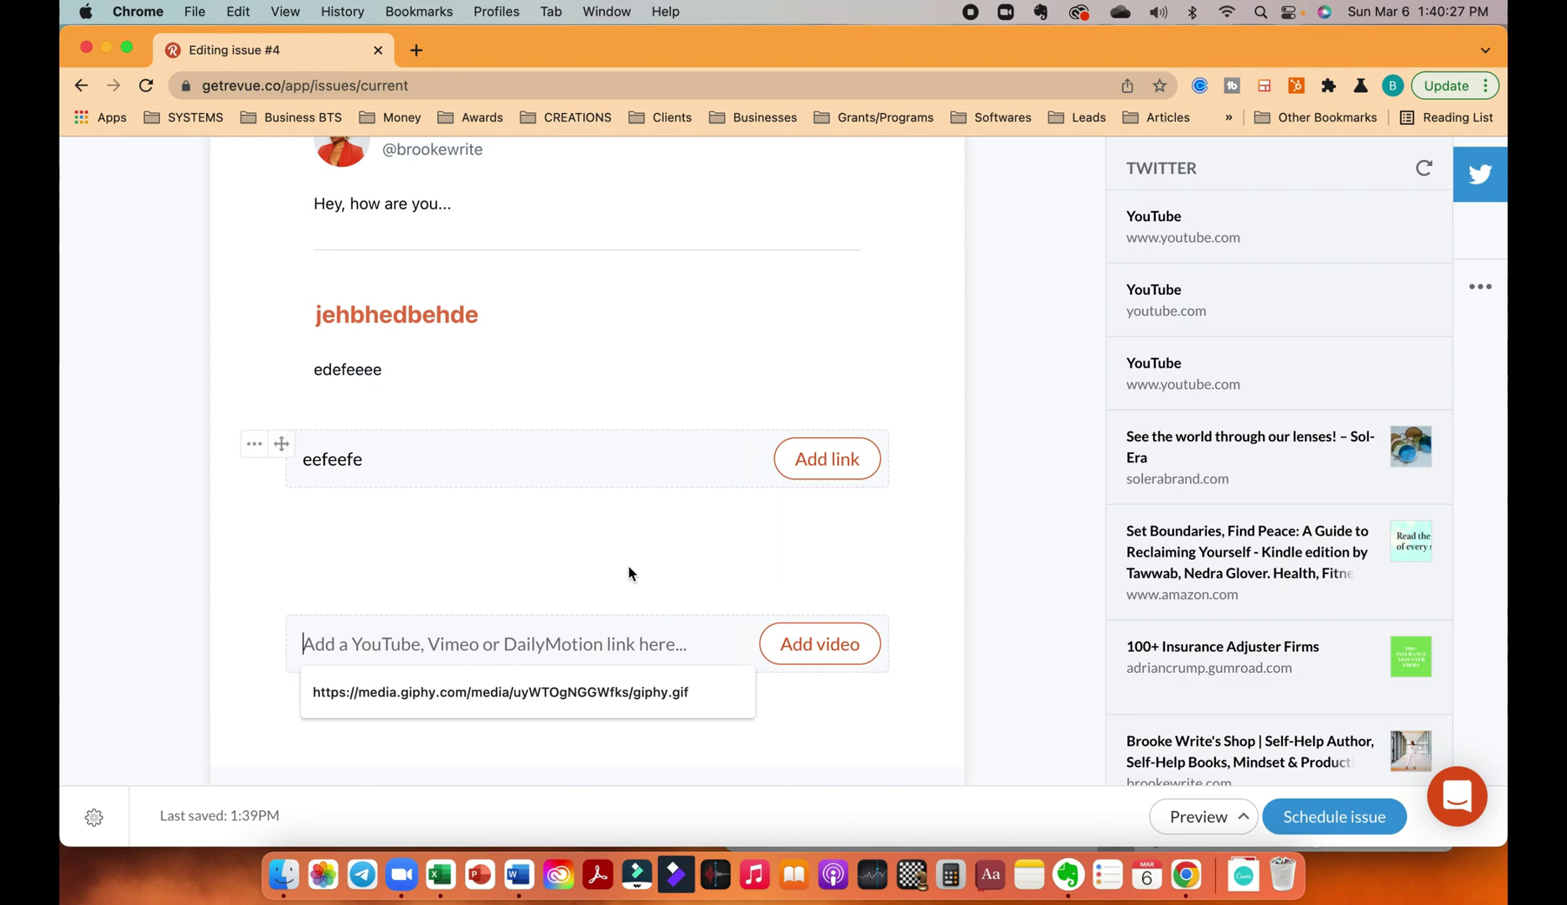
scroll(737, 586, "down", 3)
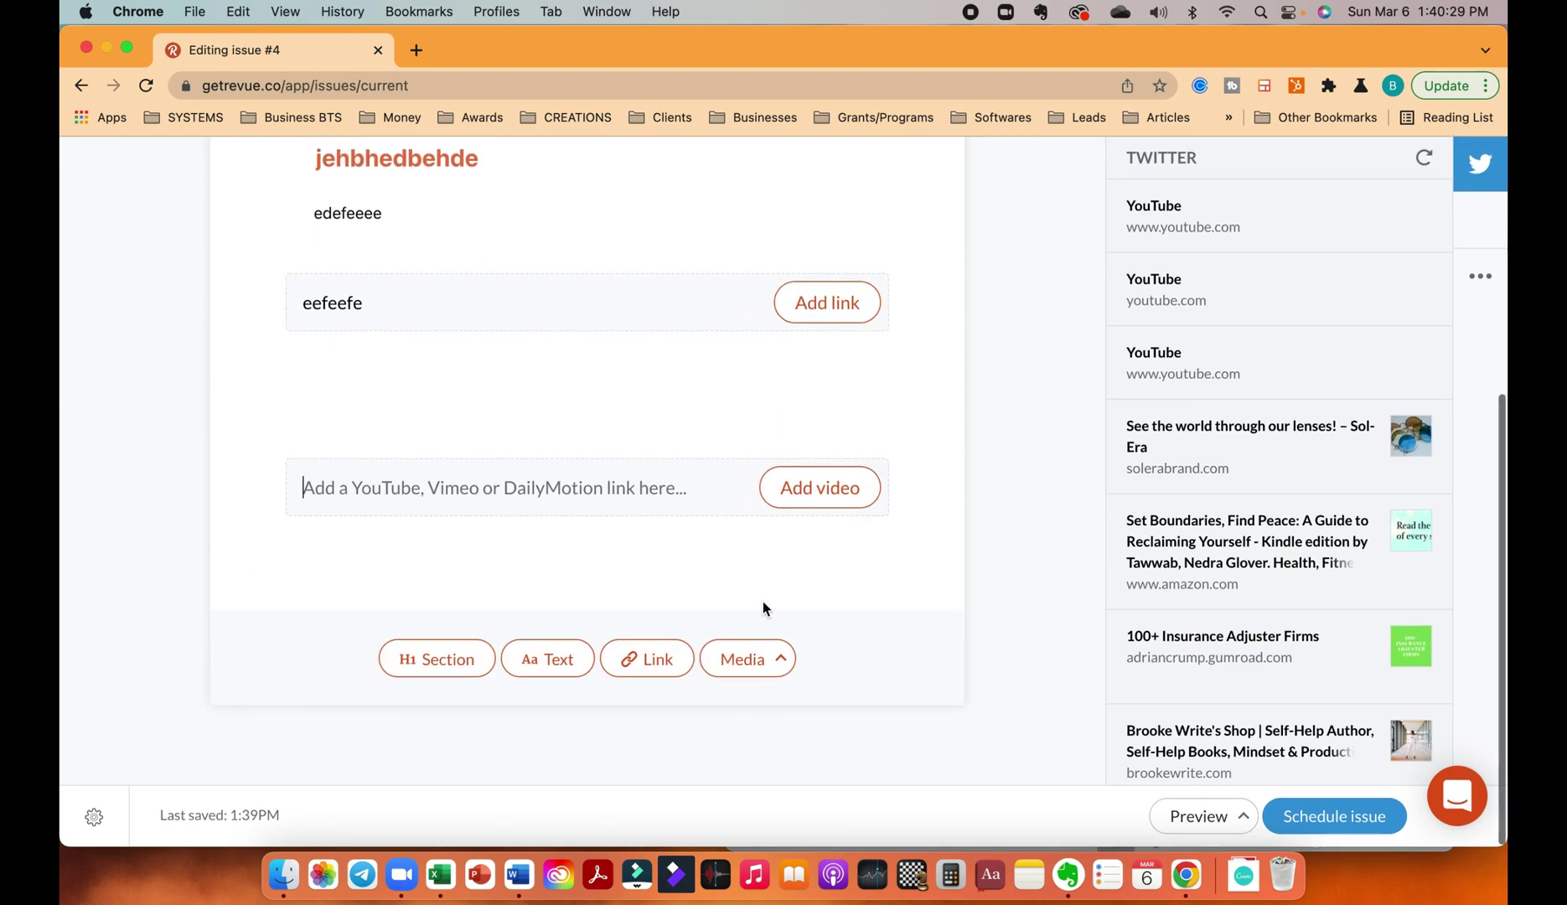
Insert an empty tweet block directly below the video block.
left_click(769, 662)
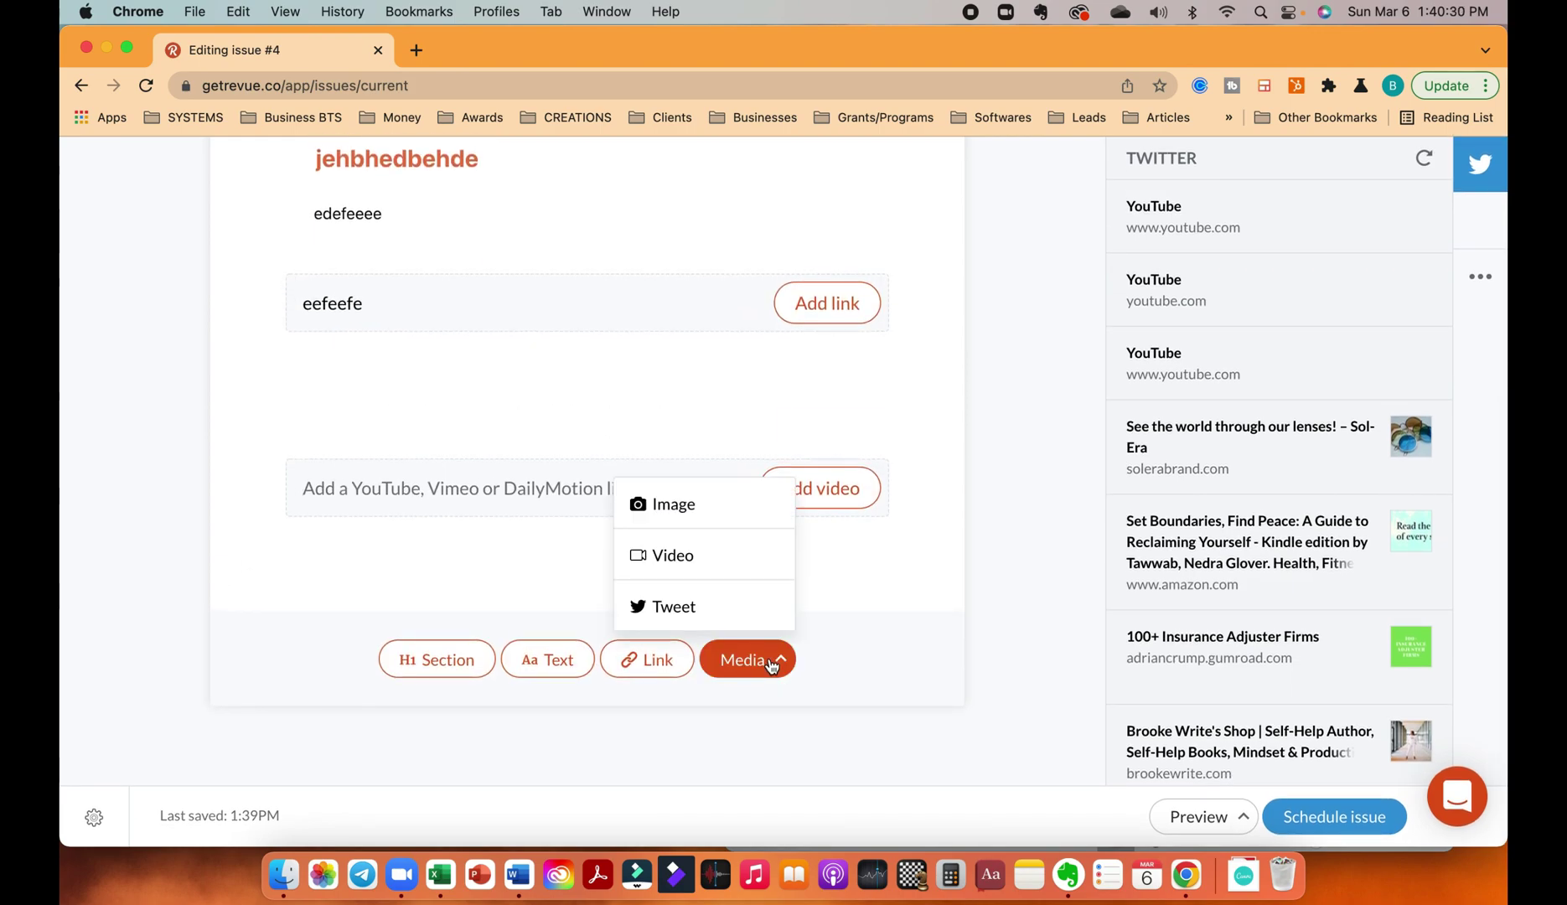
left_click(687, 605)
scroll(719, 587, "down", 3)
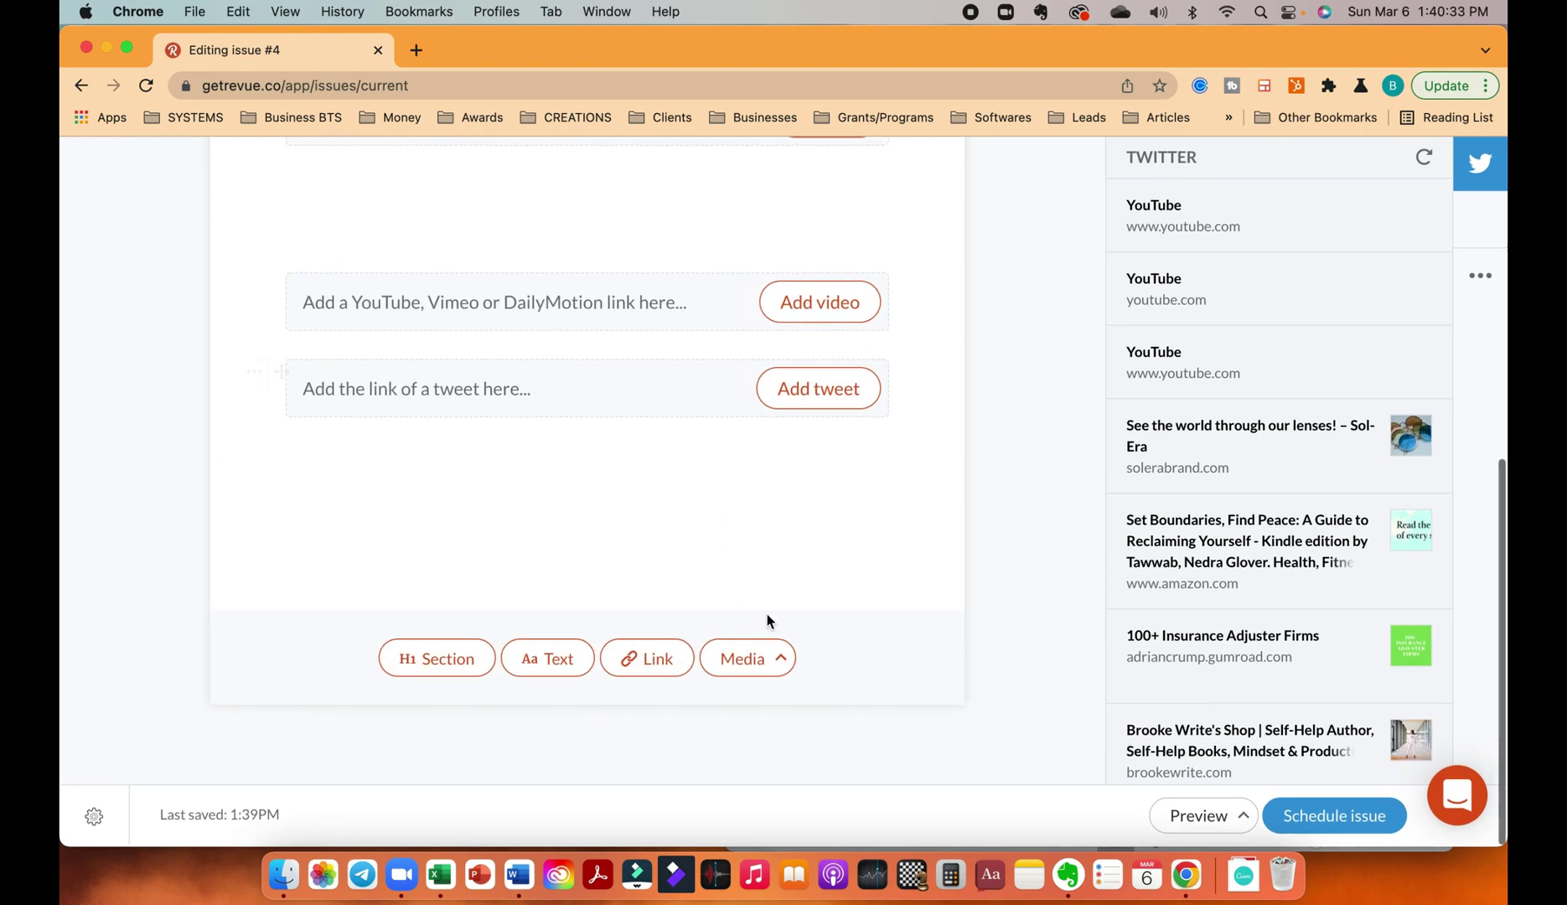
left_click(764, 662)
Add an image drop block after the tweet block.
left_click(727, 501)
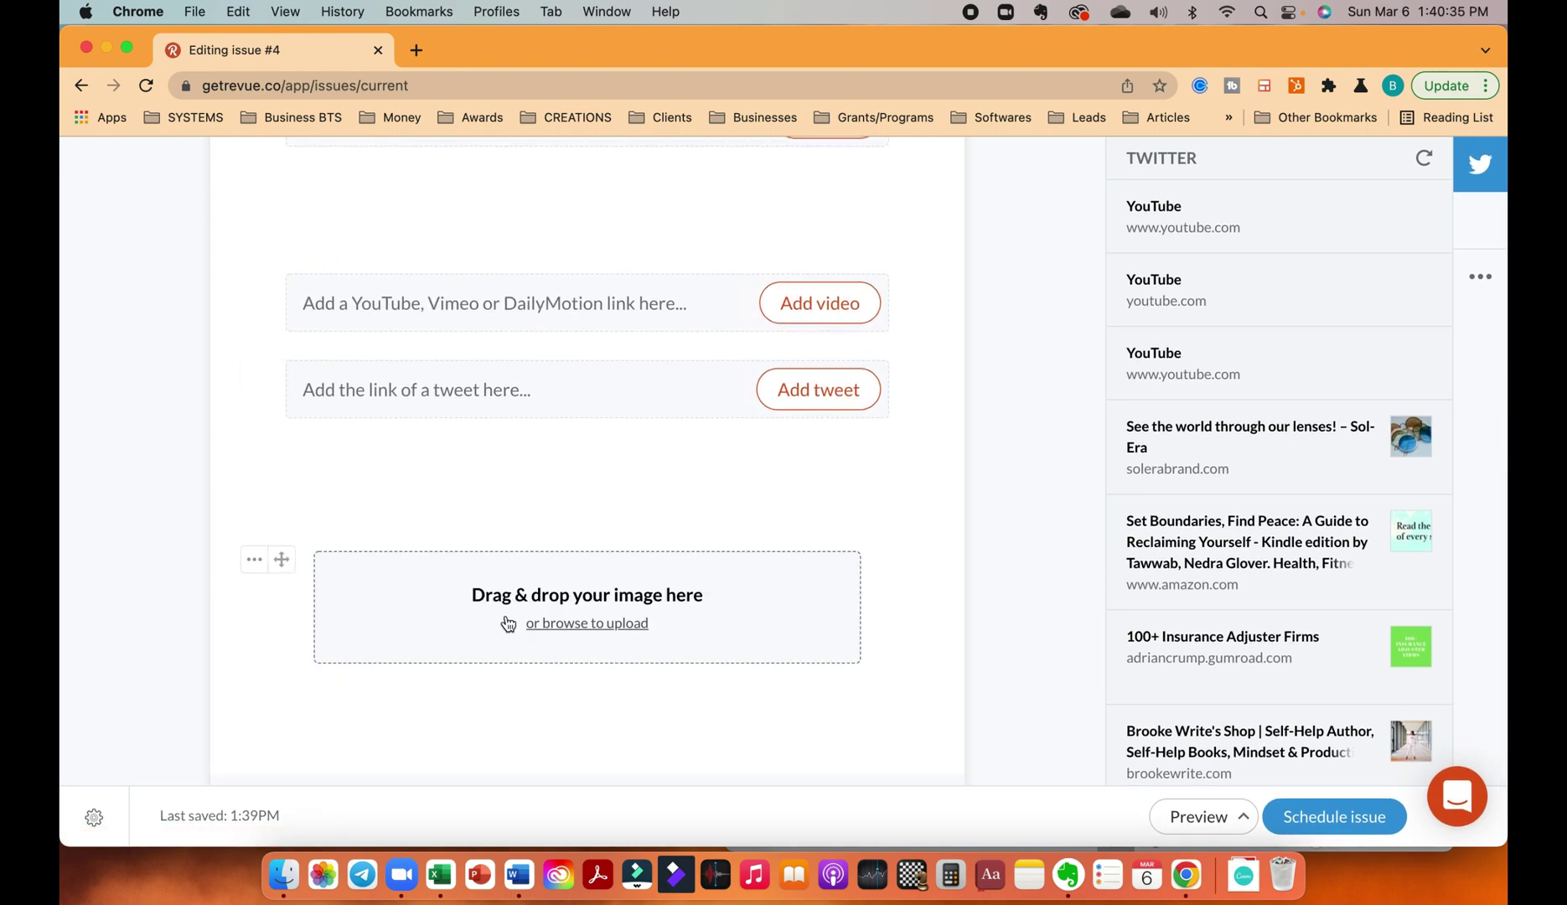
scroll(553, 479, "down", 2)
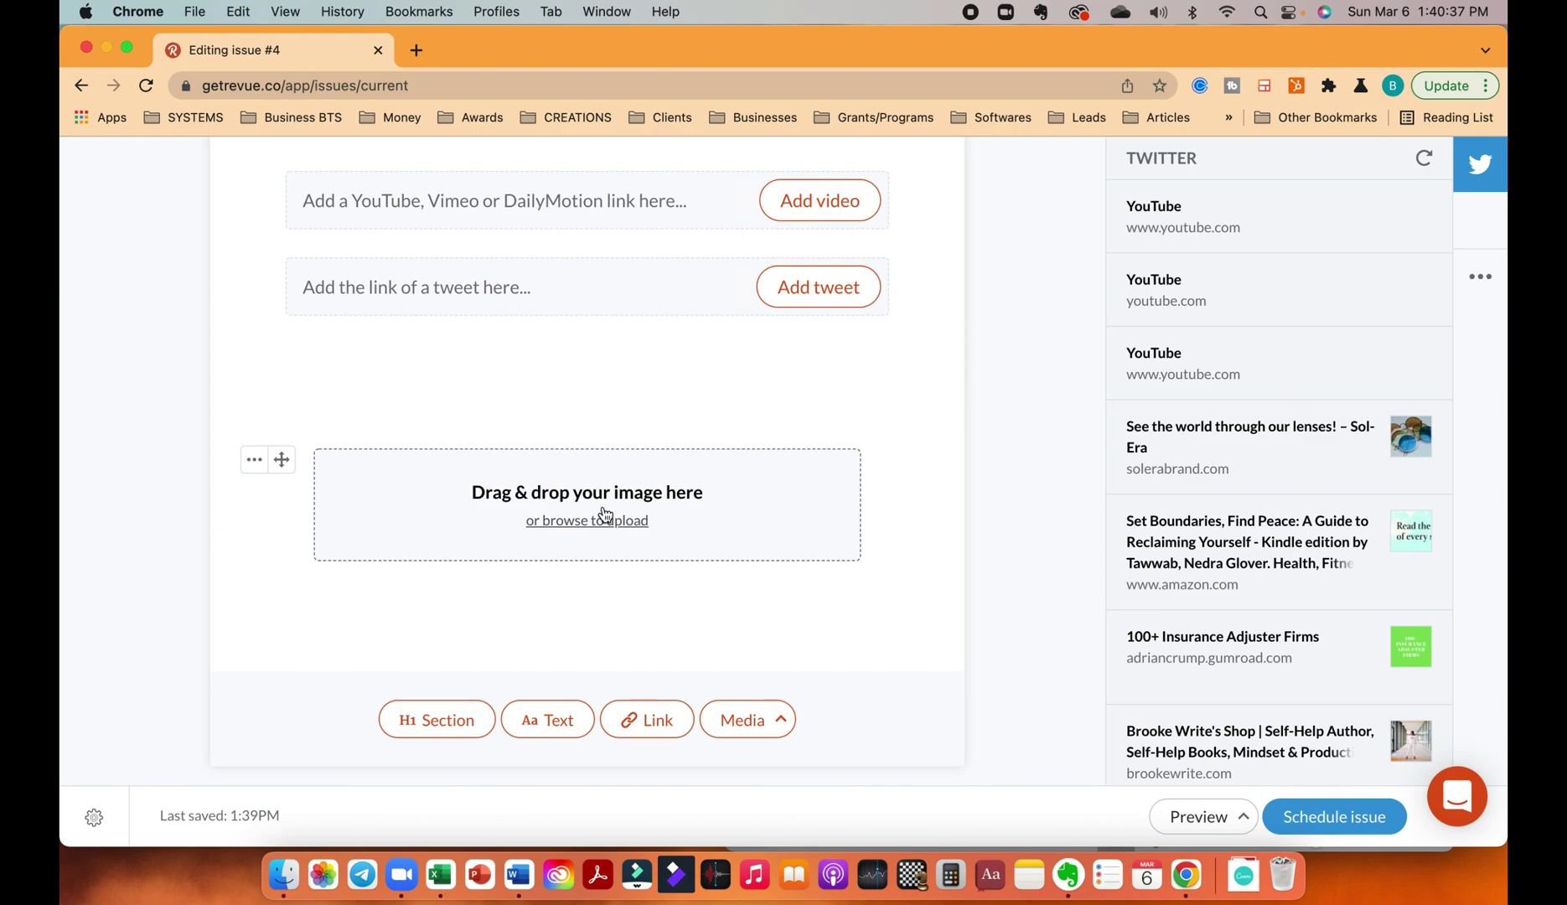
scroll(707, 690, "down", 1)
scroll(708, 690, "up", 2)
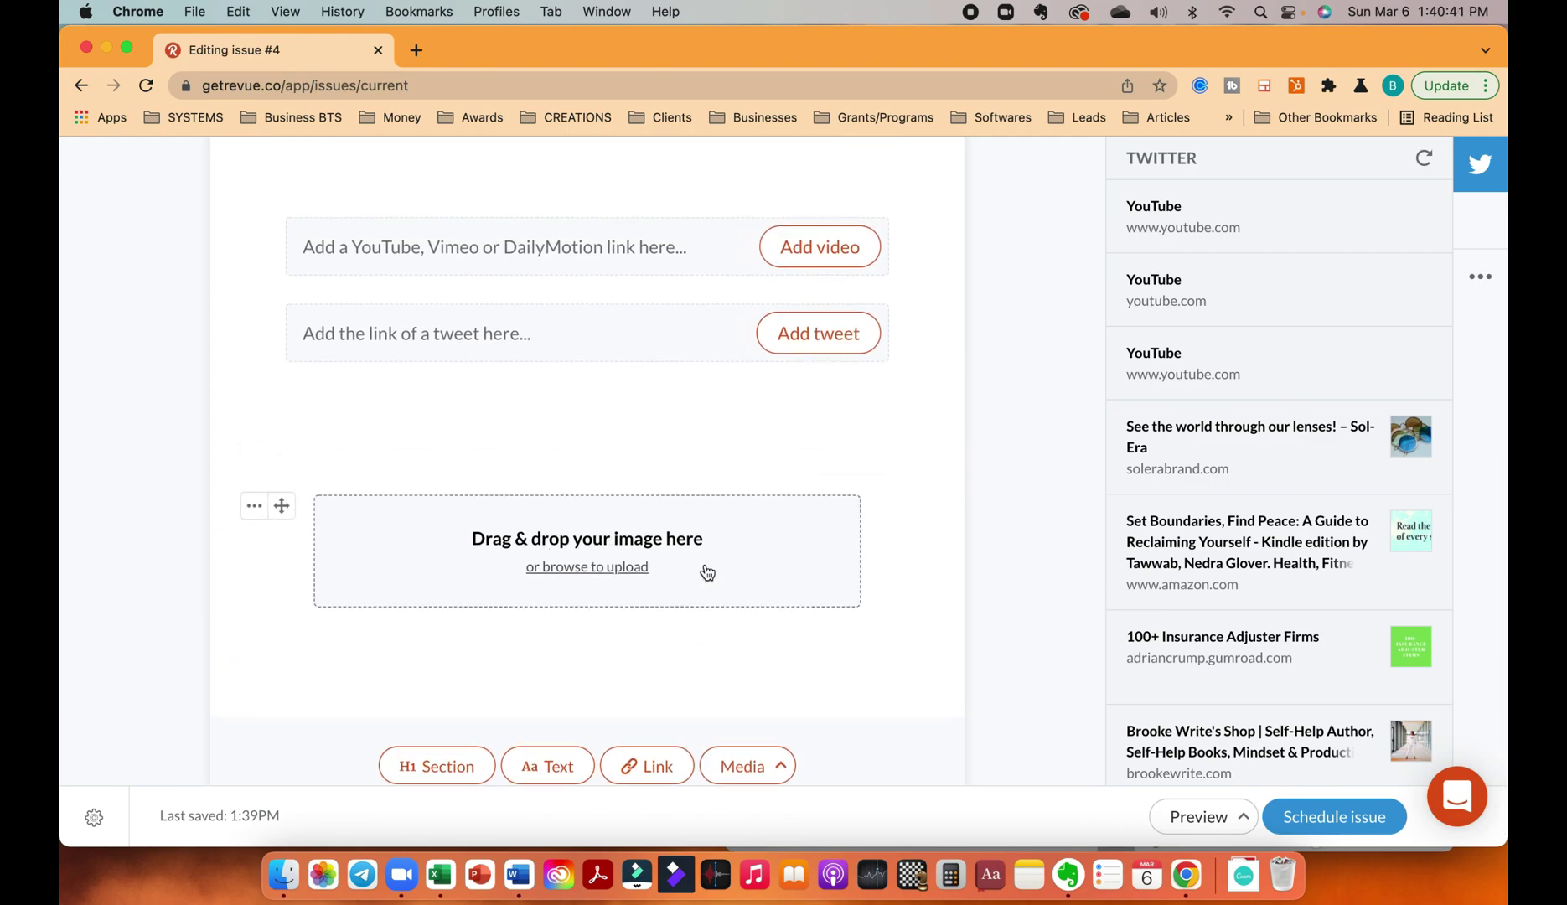
scroll(707, 571, "up", 8)
scroll(705, 571, "down", 3)
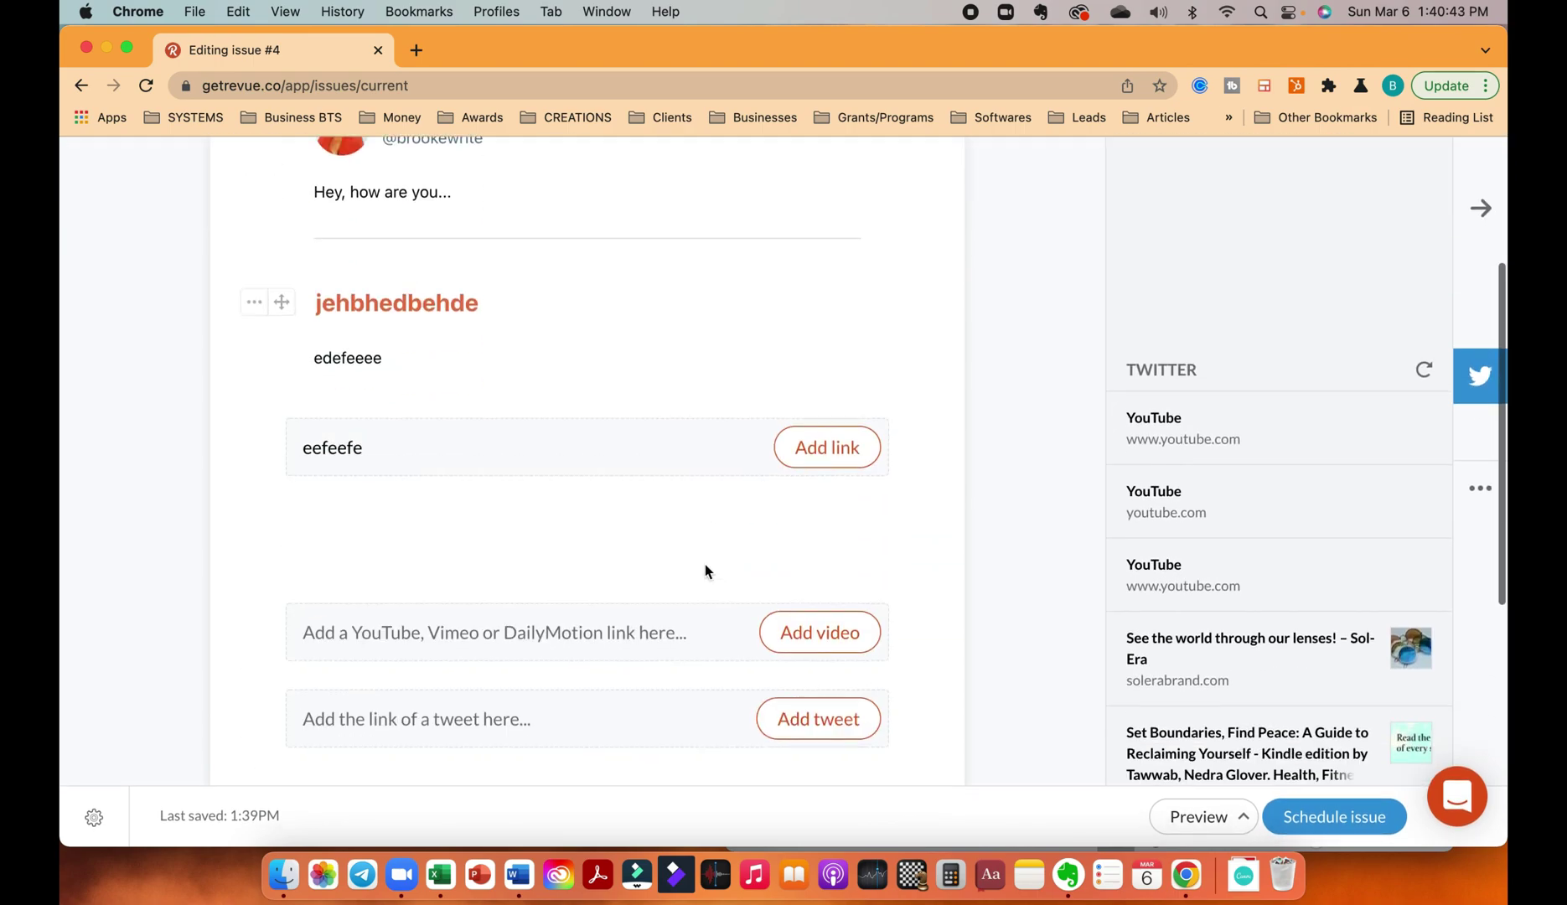
scroll(706, 571, "down", 5)
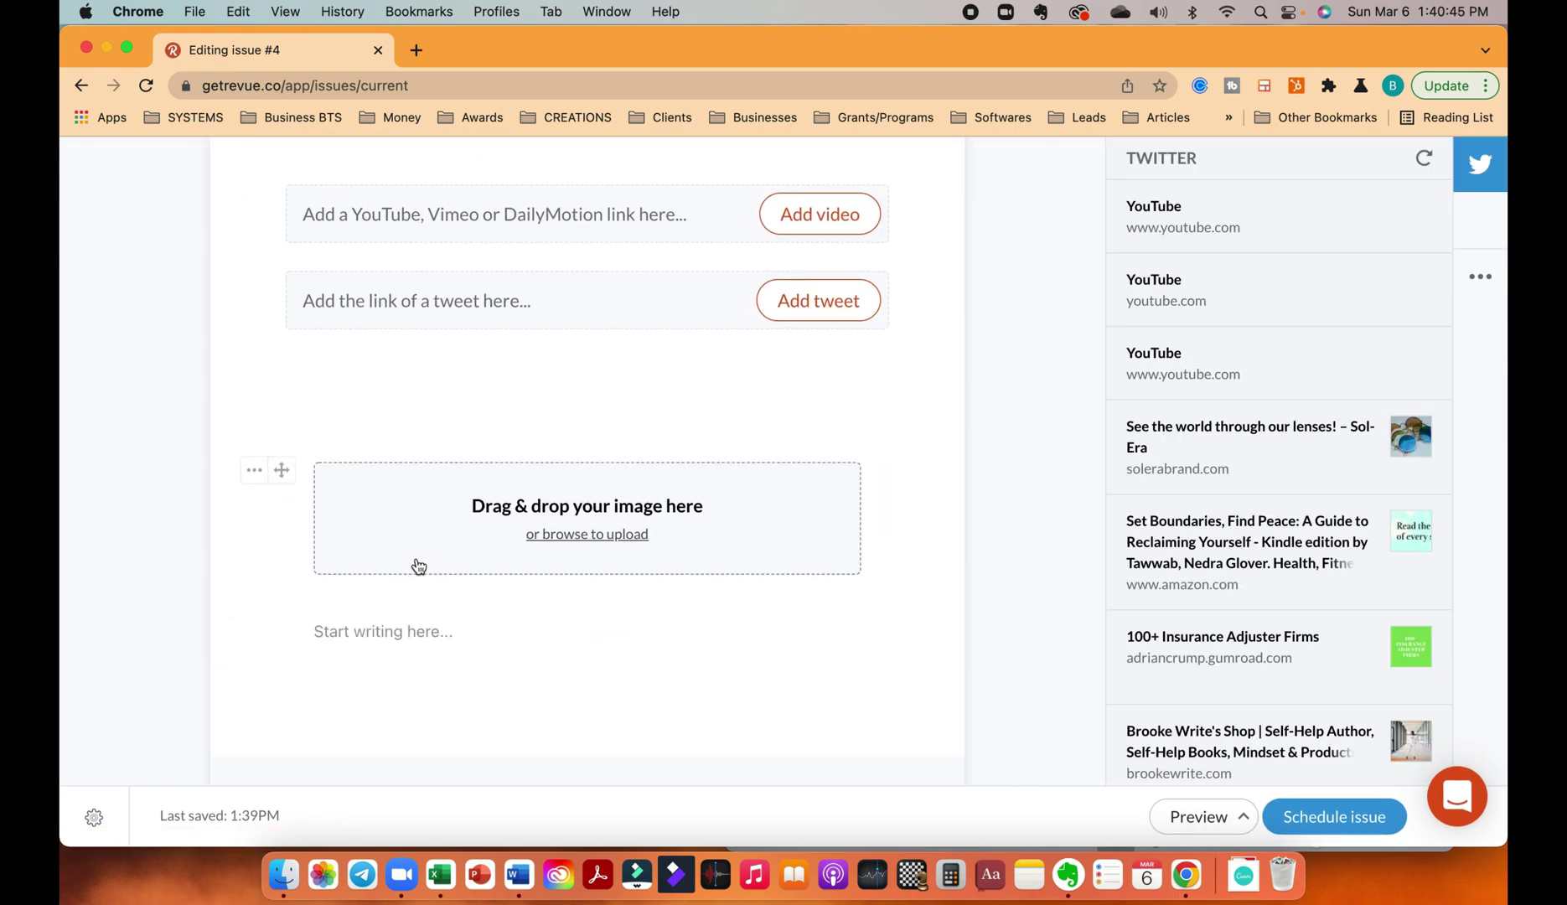
scroll(419, 578, "down", 2)
Append an empty section title and an empty link block beneath the image block.
left_click(422, 646)
left_click(641, 717)
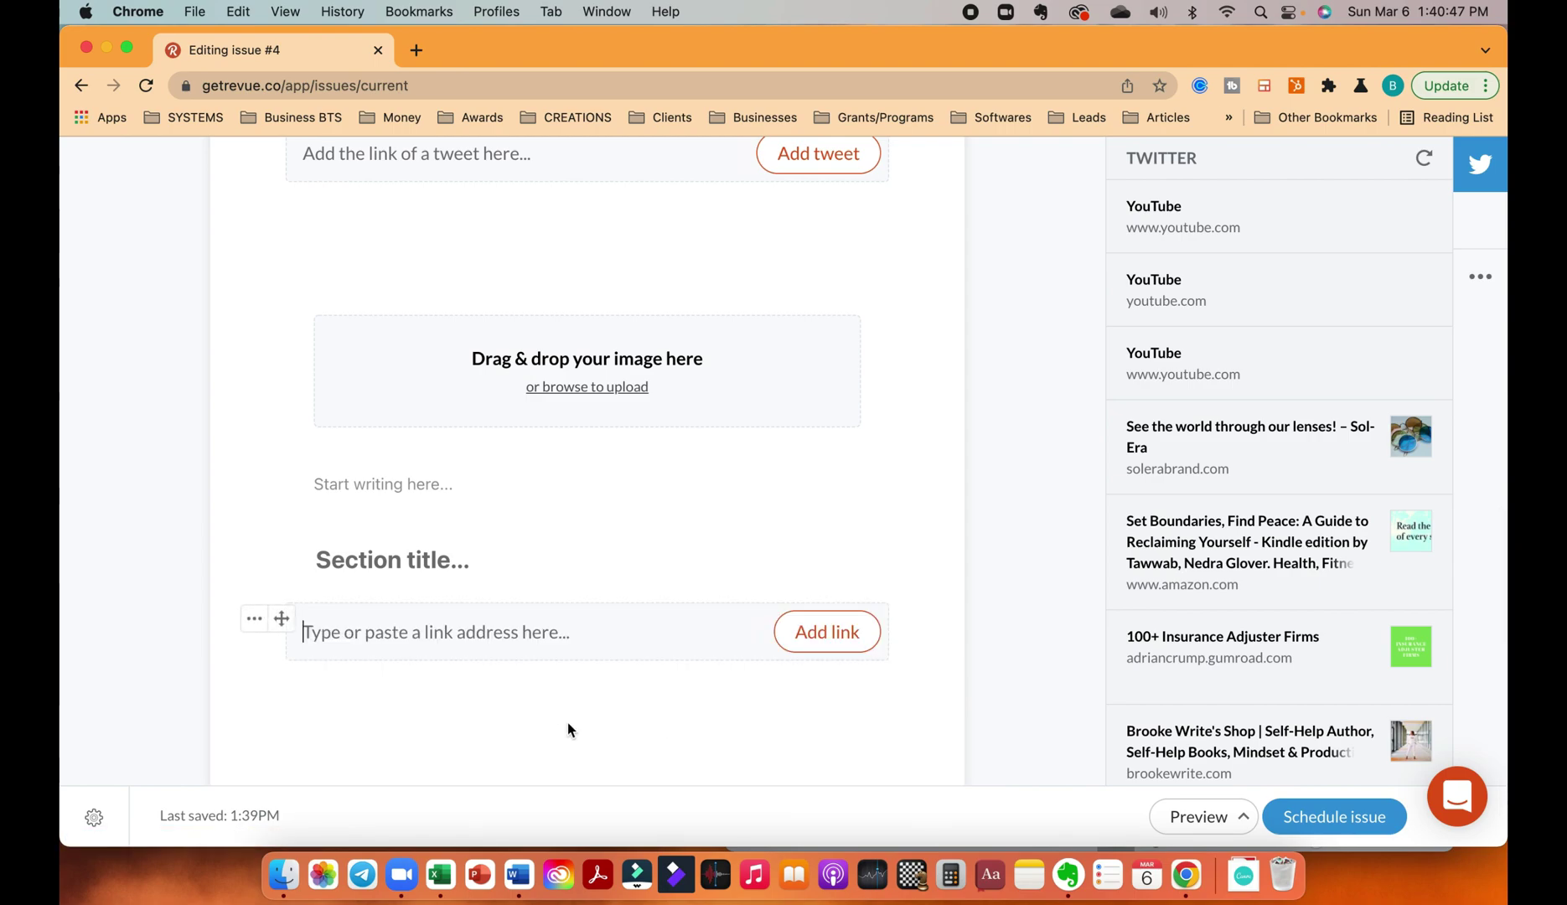
scroll(525, 646, "down", 2)
scroll(525, 645, "up", 2)
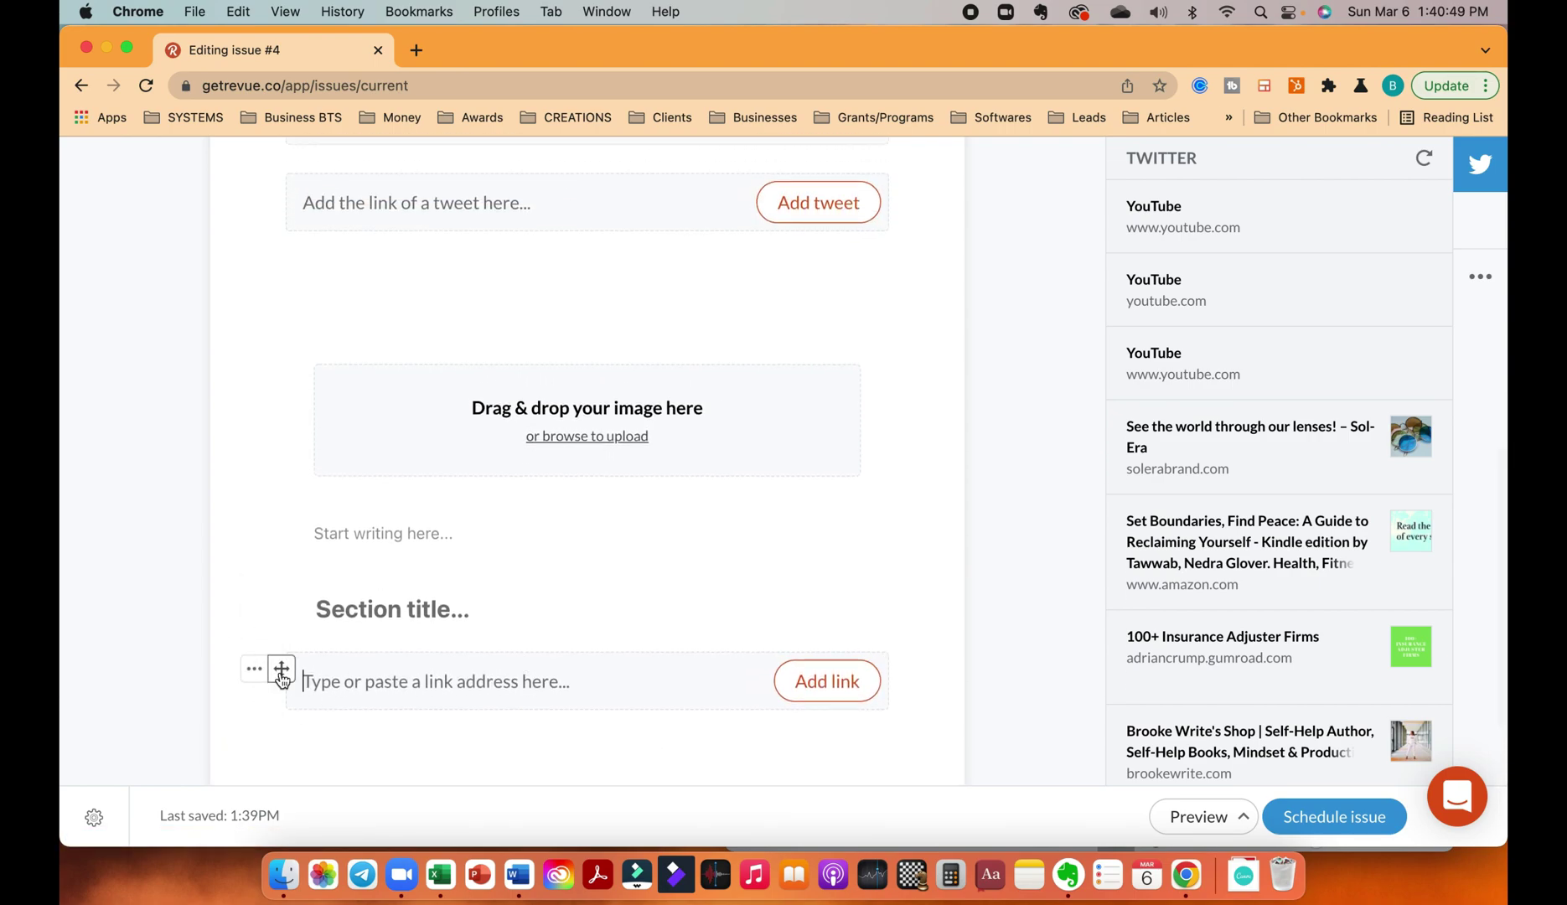
left_click_drag(280, 675, 281, 565)
Drag the jehbhedbehde heading lower so the eefeefe link comes before edefeeee.
scroll(315, 592, "up", 10)
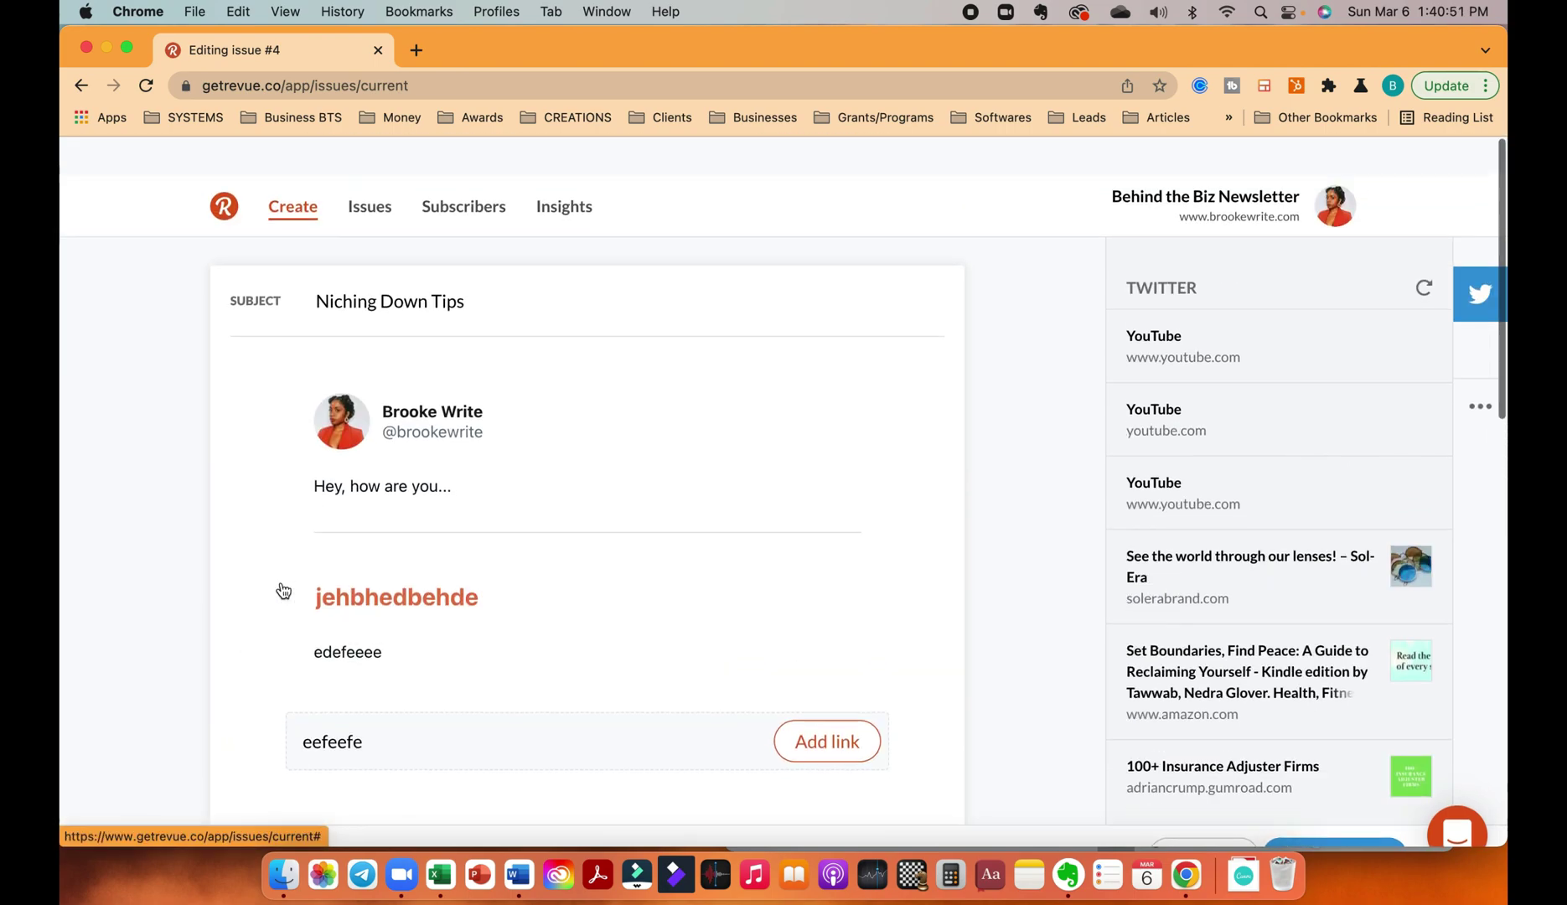
mouse_move(281, 540)
left_mouse_down()
mouse_move(287, 716)
mouse_move(273, 489)
mouse_move(295, 488)
mouse_move(283, 468)
mouse_move(280, 622)
mouse_move(285, 397)
mouse_move(284, 527)
left_mouse_up()
scroll(311, 532, "down", 5)
scroll(403, 579, "down", 2)
scroll(403, 579, "down", 12)
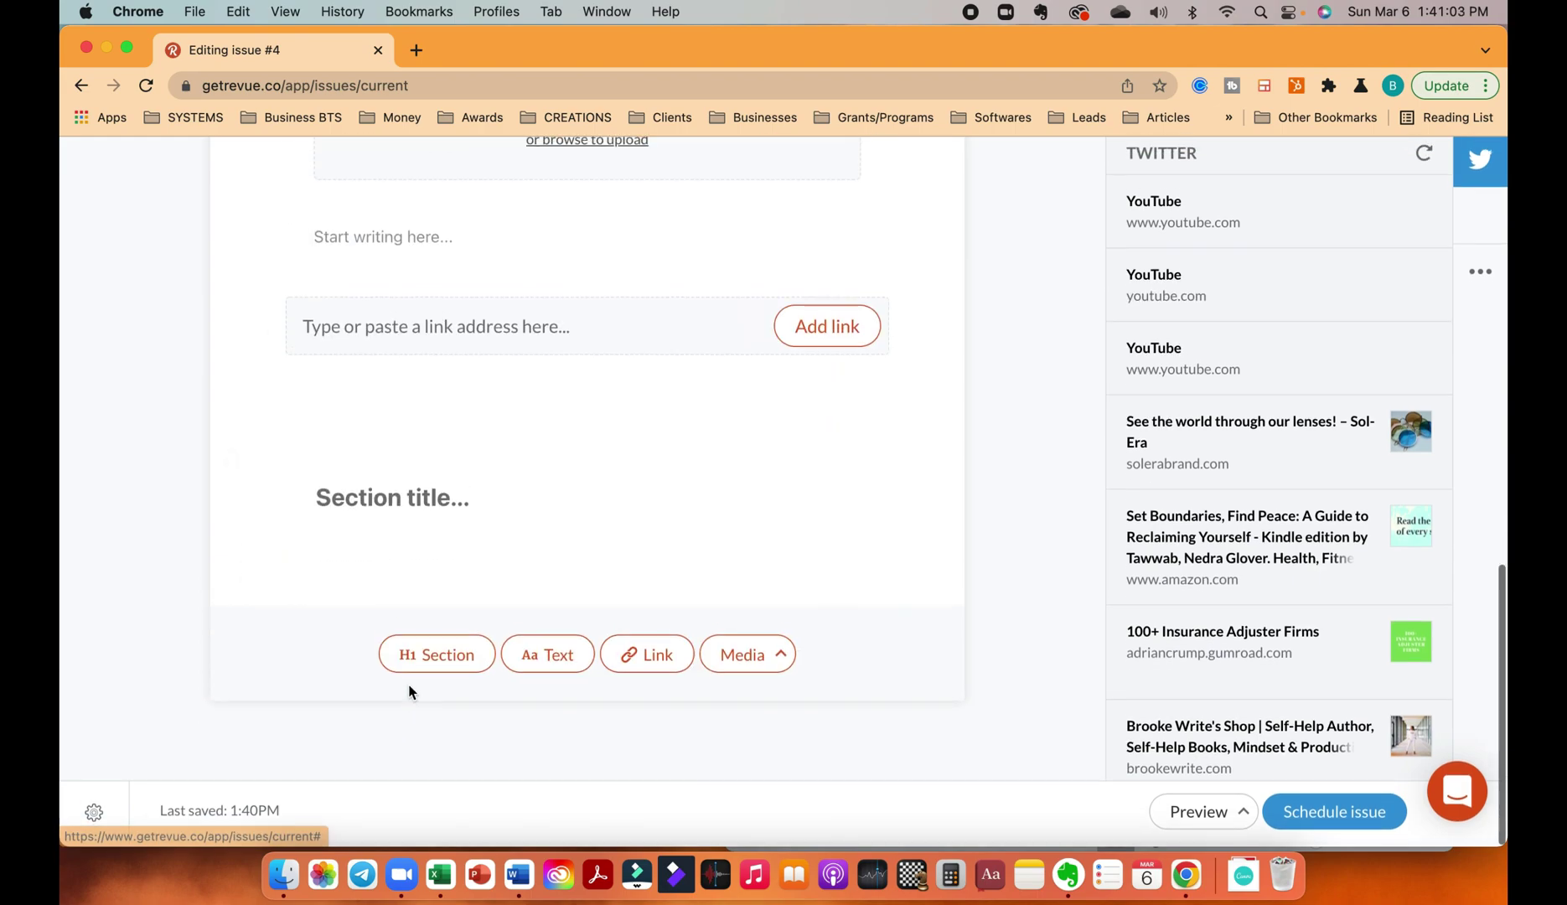
Insert an empty H1 section title between the tweet and image drop blocks.
scroll(382, 548, "up", 4)
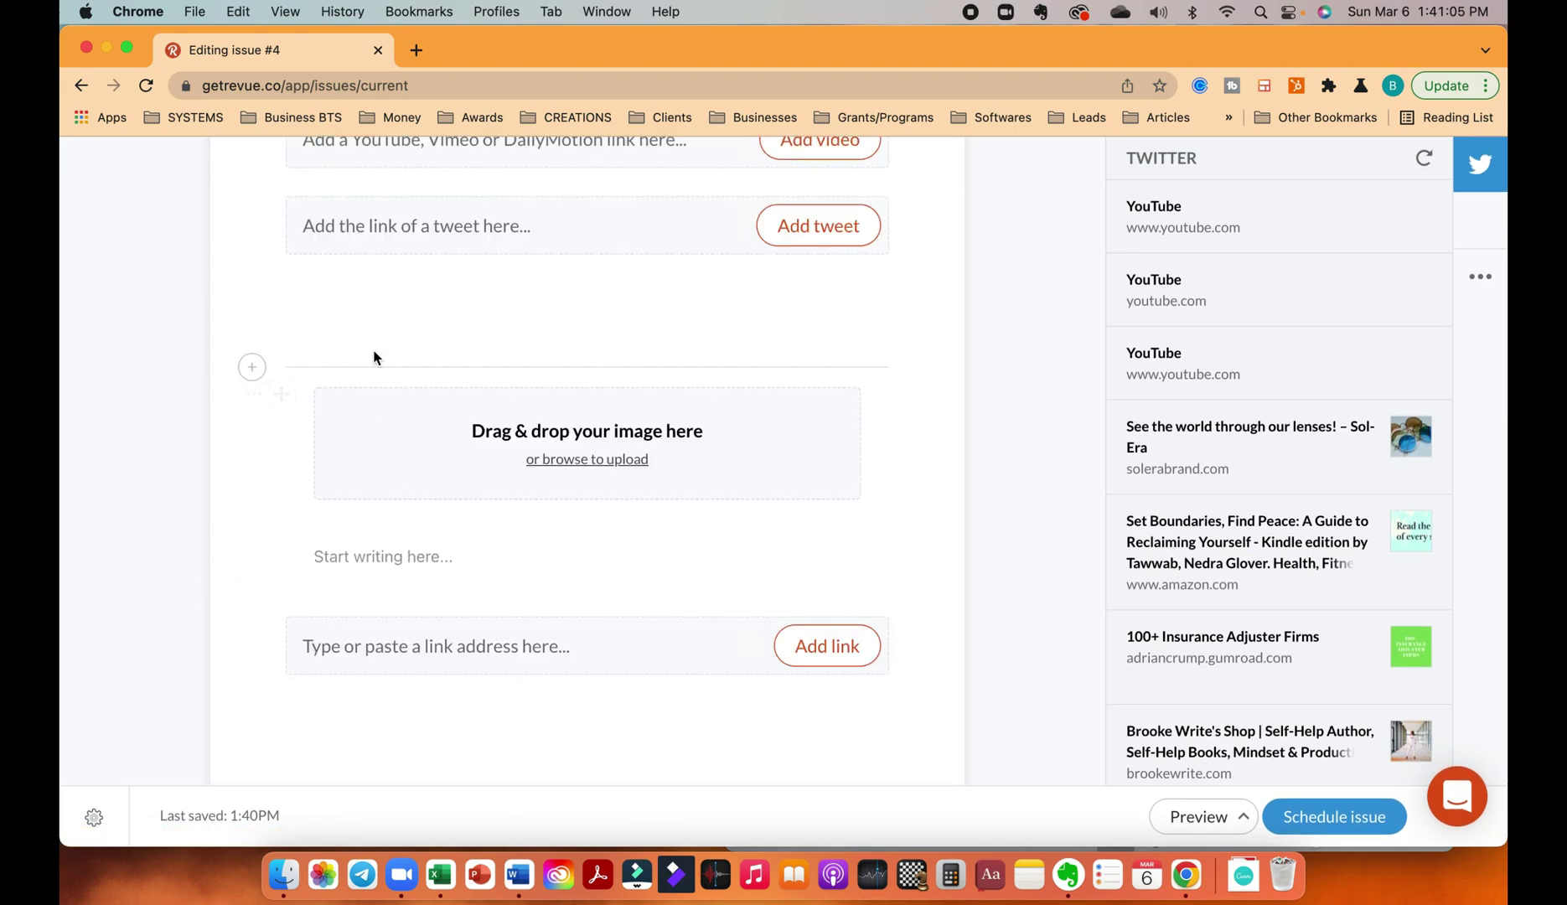
scroll(378, 344, "up", 2)
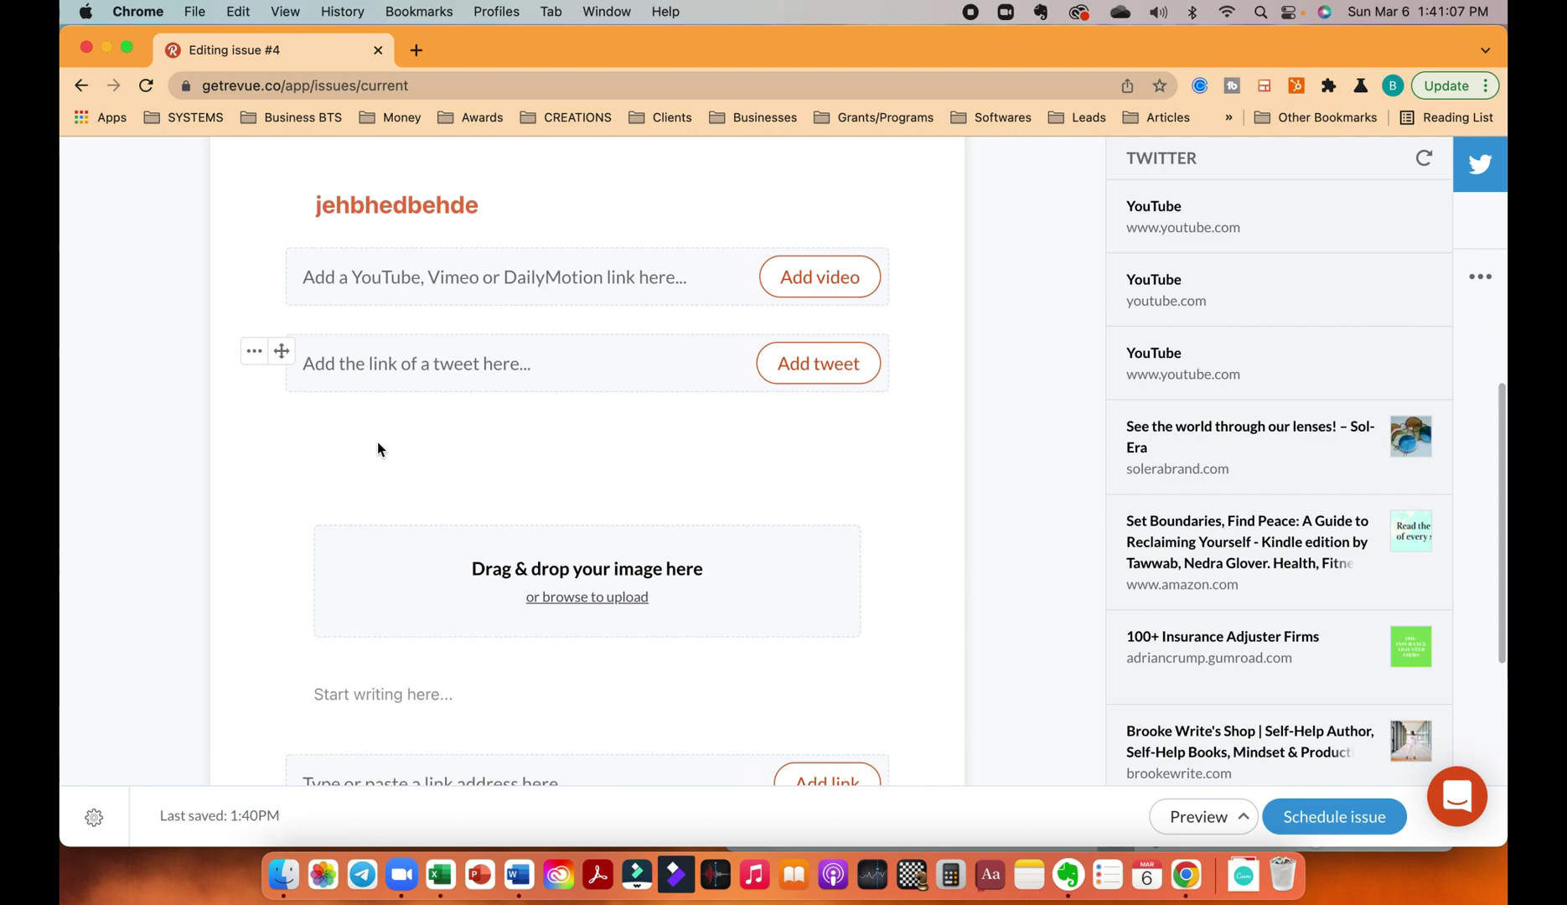
left_click(380, 508)
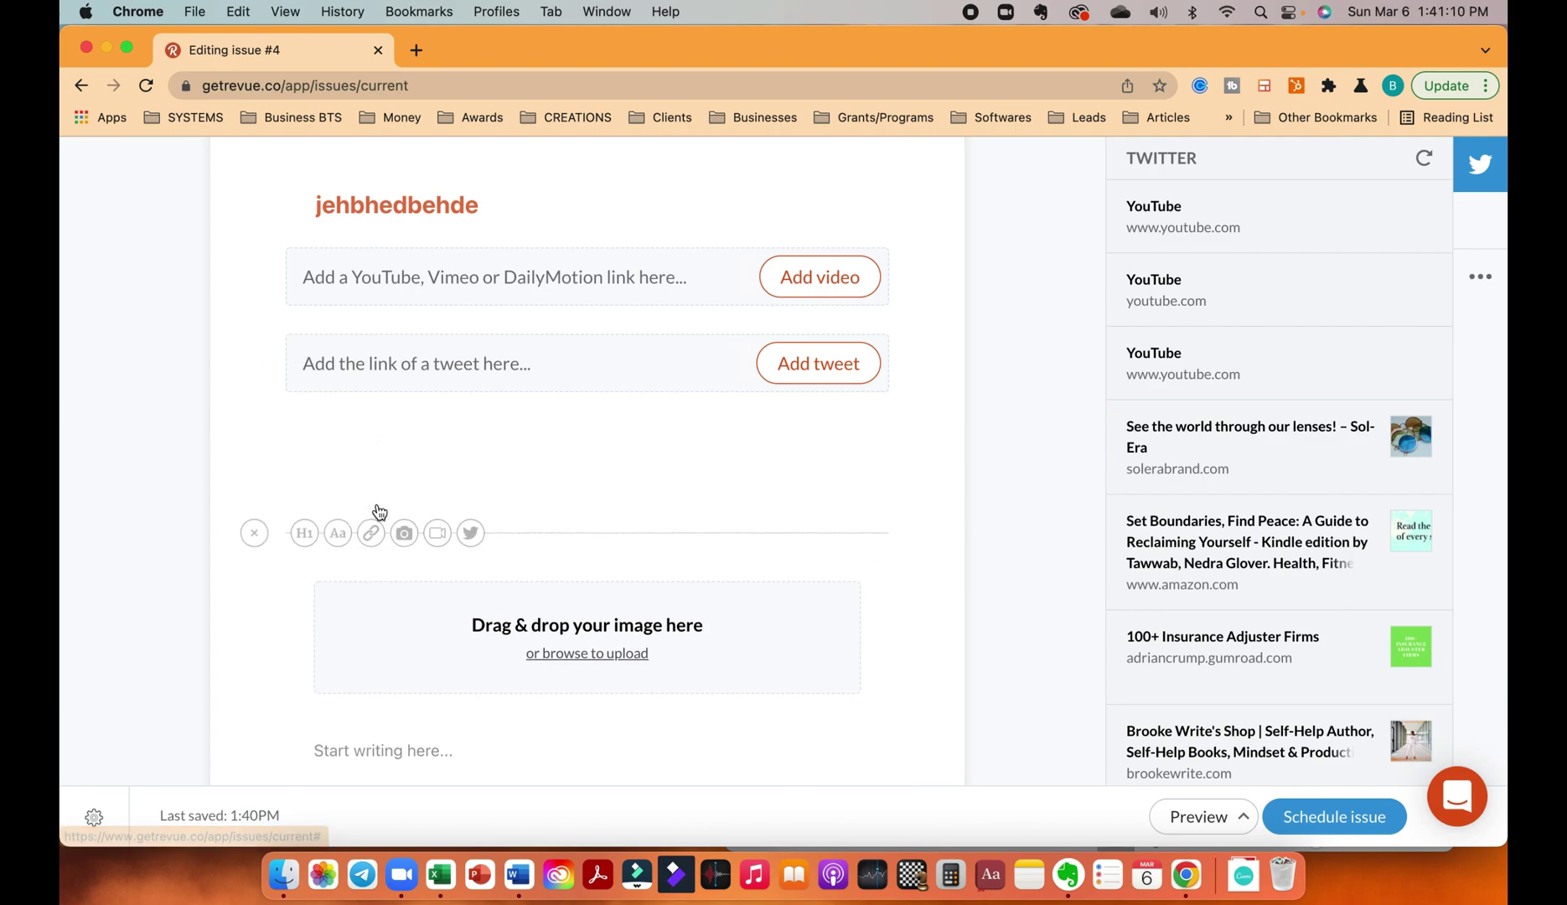
left_click(304, 533)
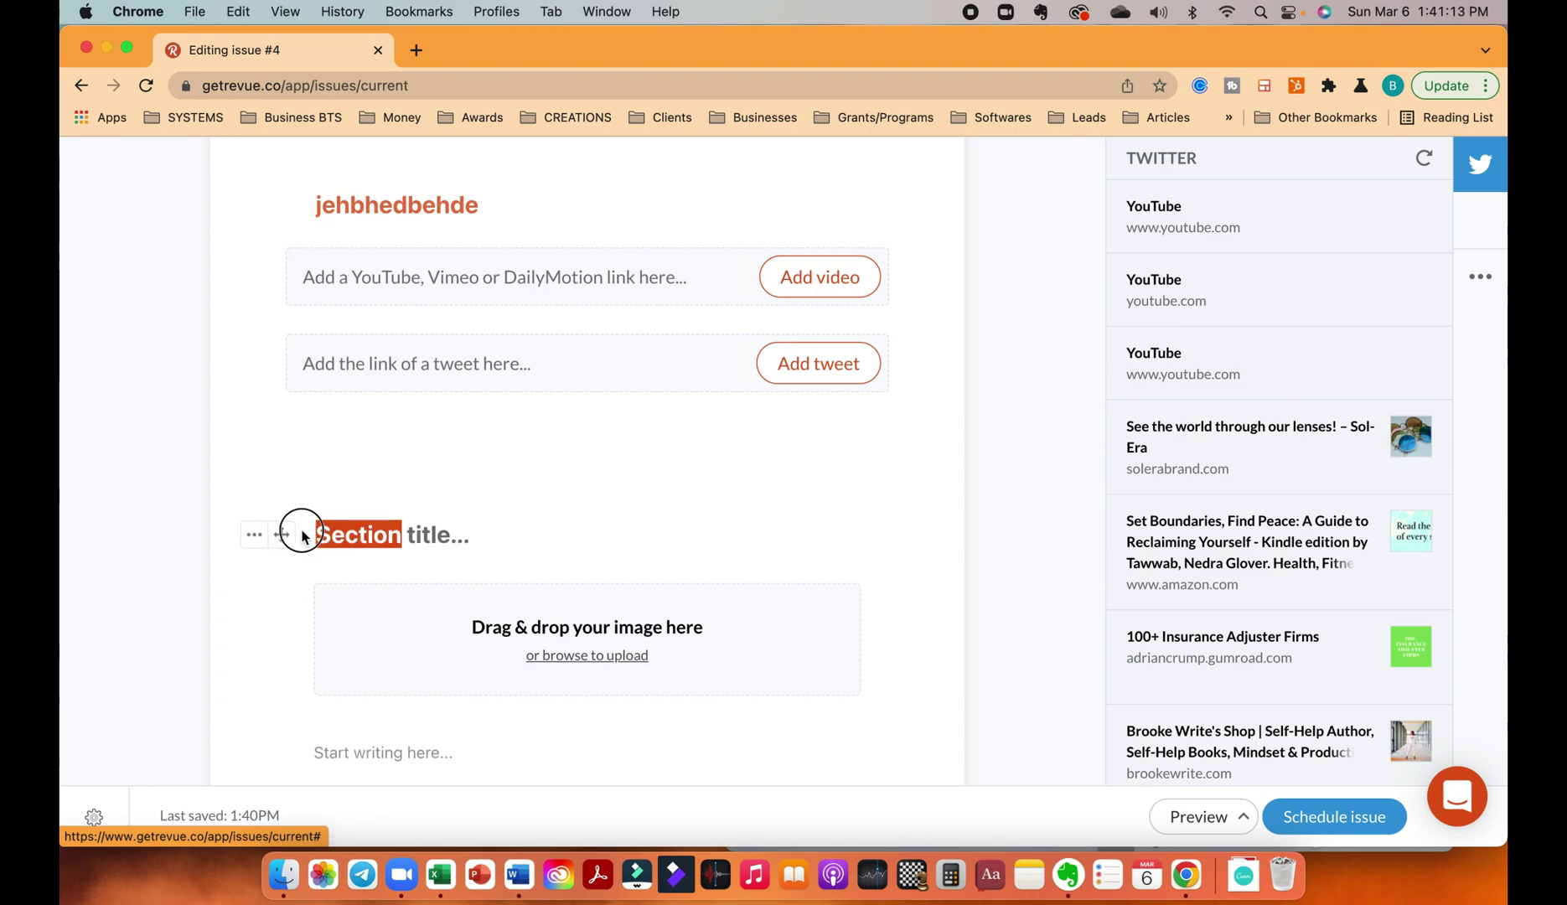
left_click(340, 563)
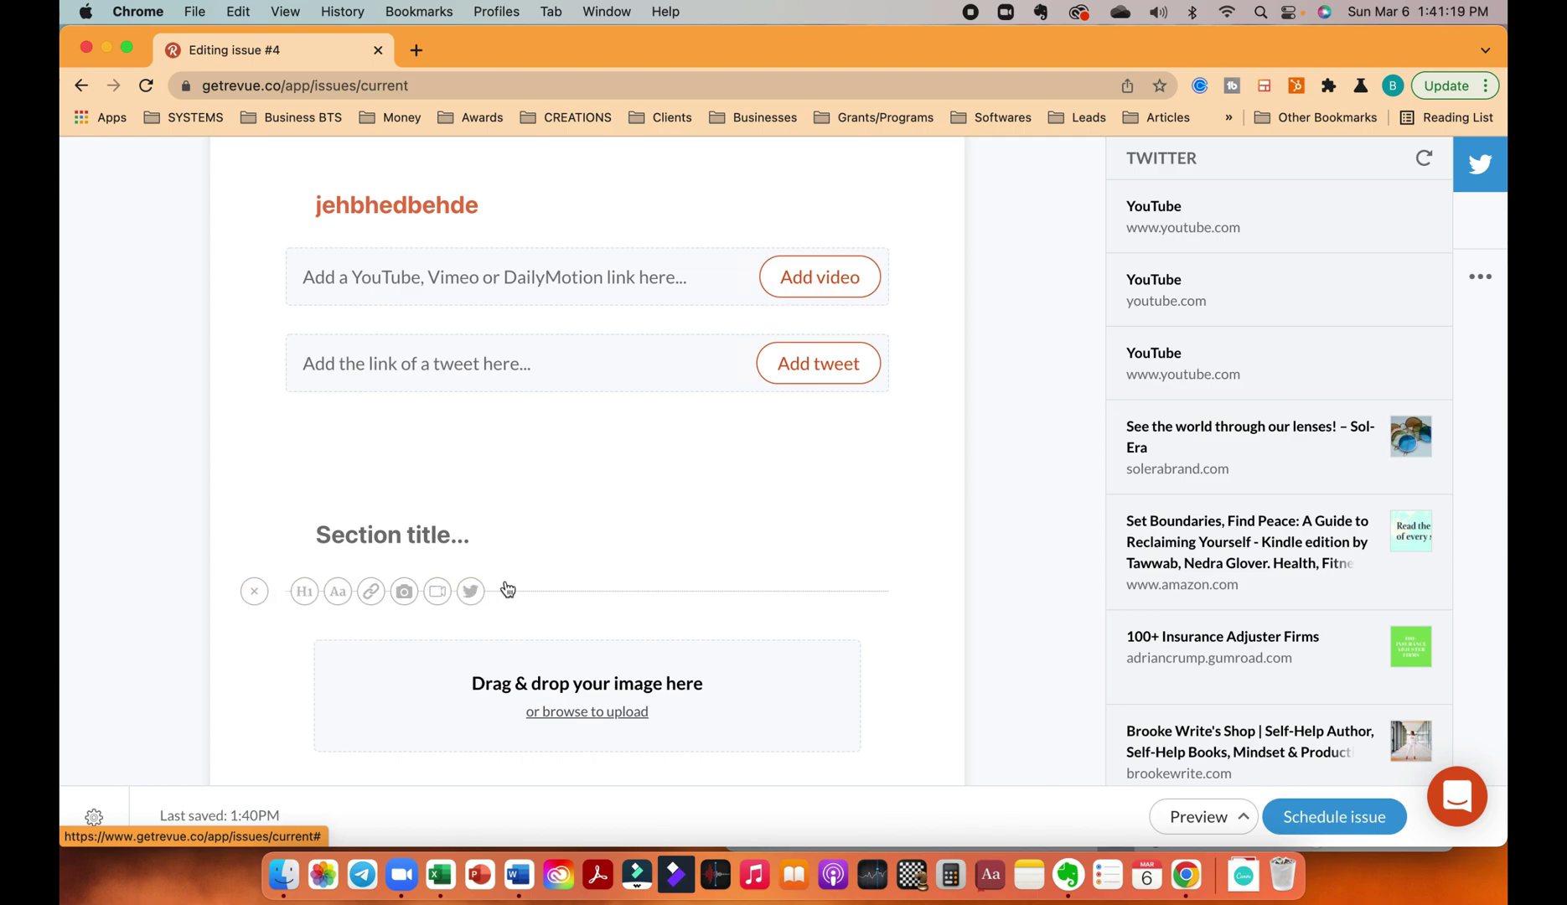
scroll(503, 587, "down", 7)
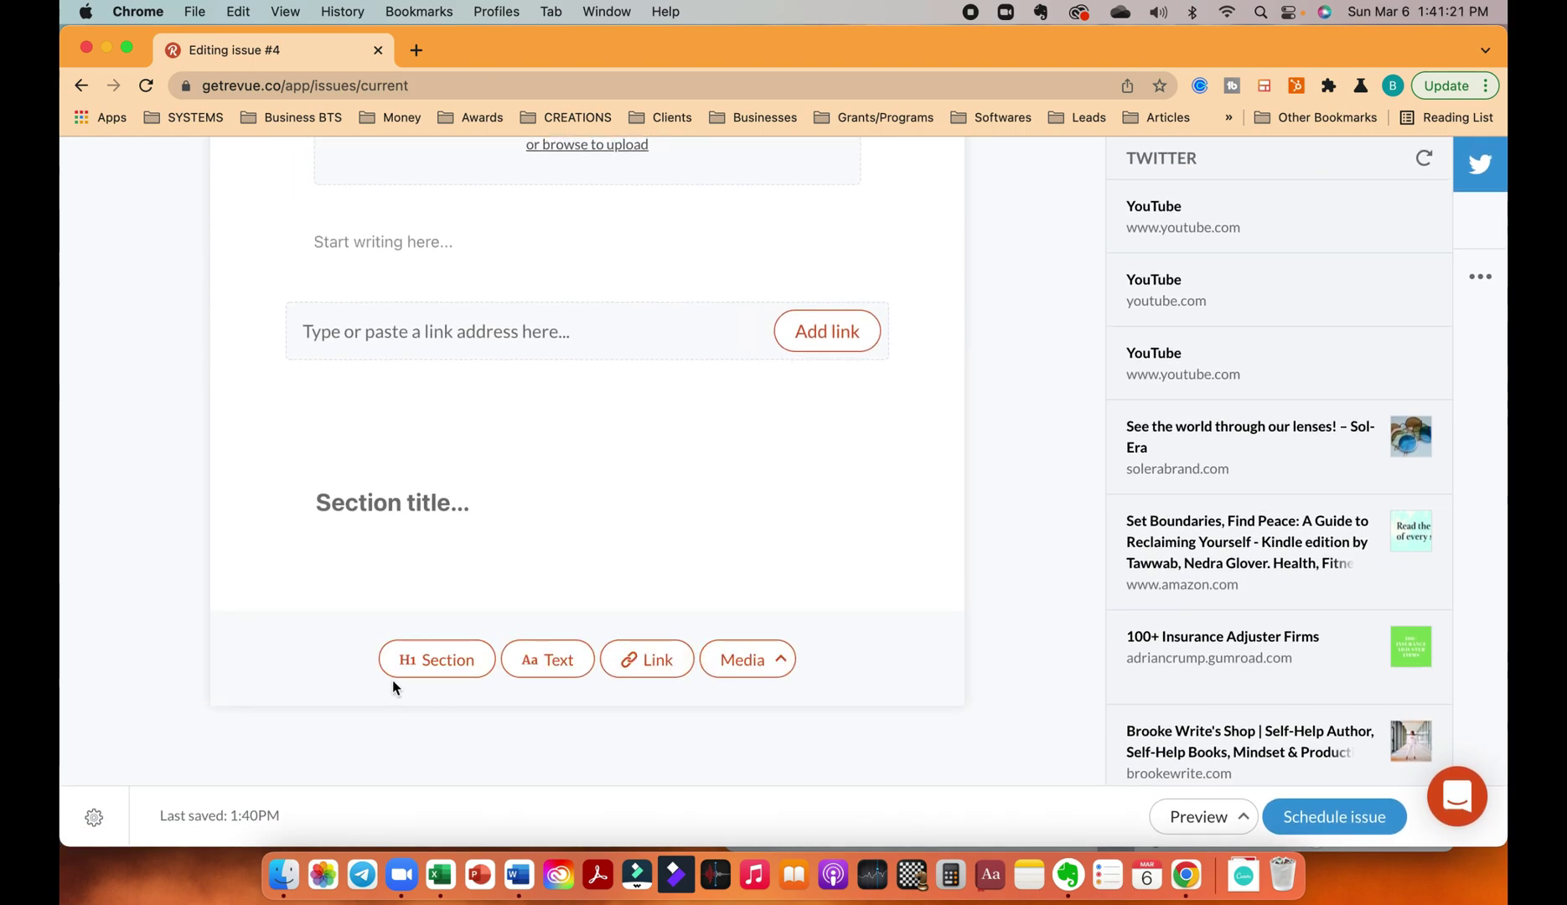
scroll(392, 679, "up", 10)
Review the Issue #4 draft and bring up its online, email and send-preview options.
scroll(392, 679, "up", 5)
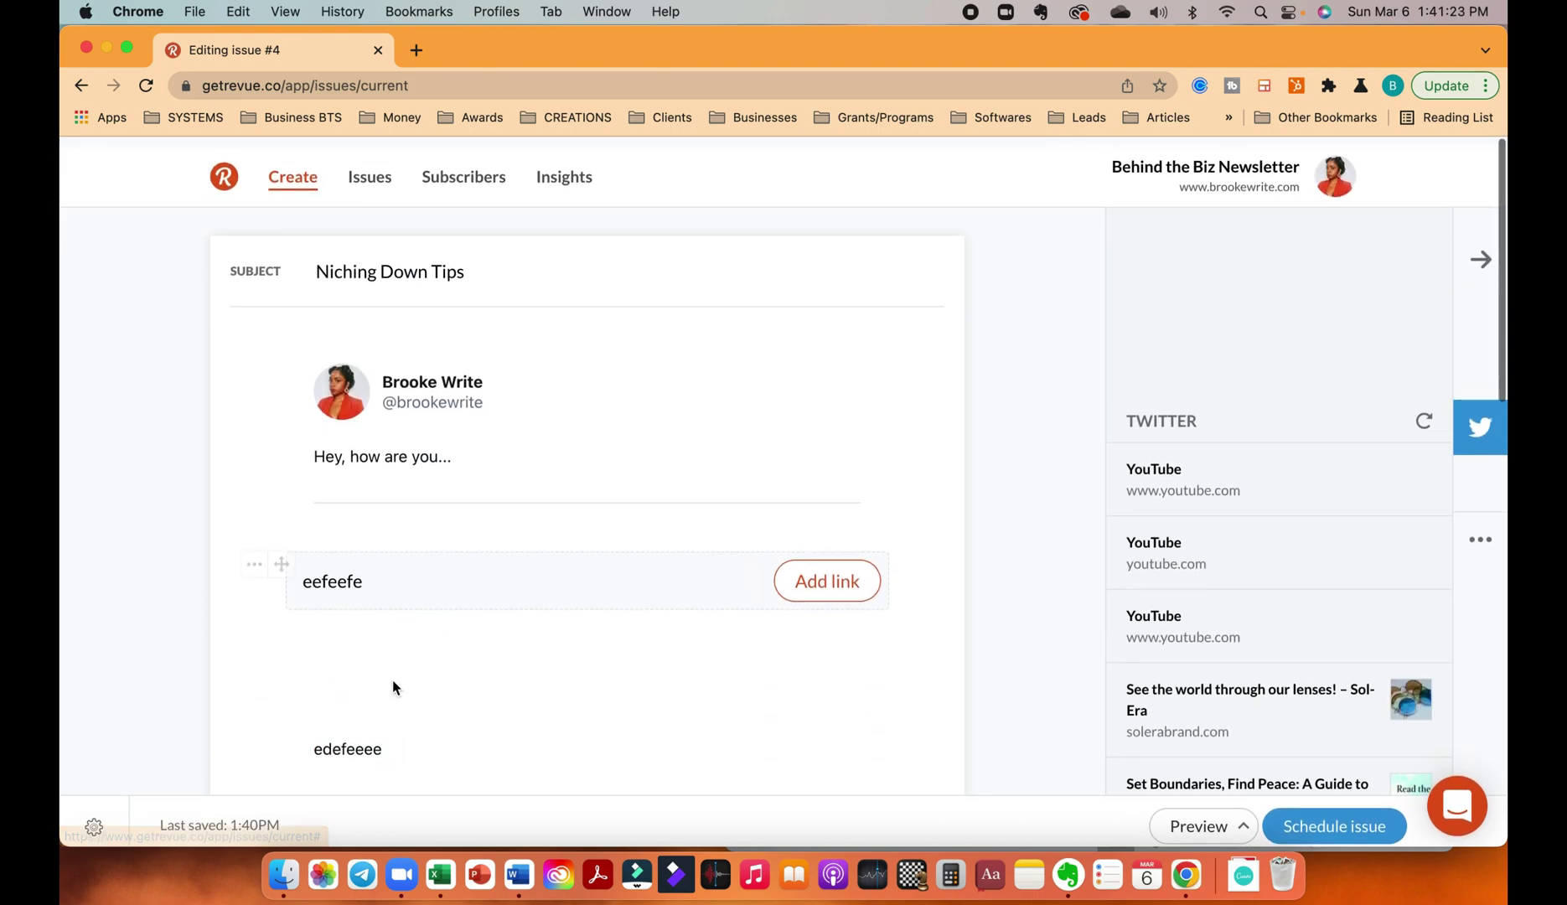
scroll(612, 591, "down", 10)
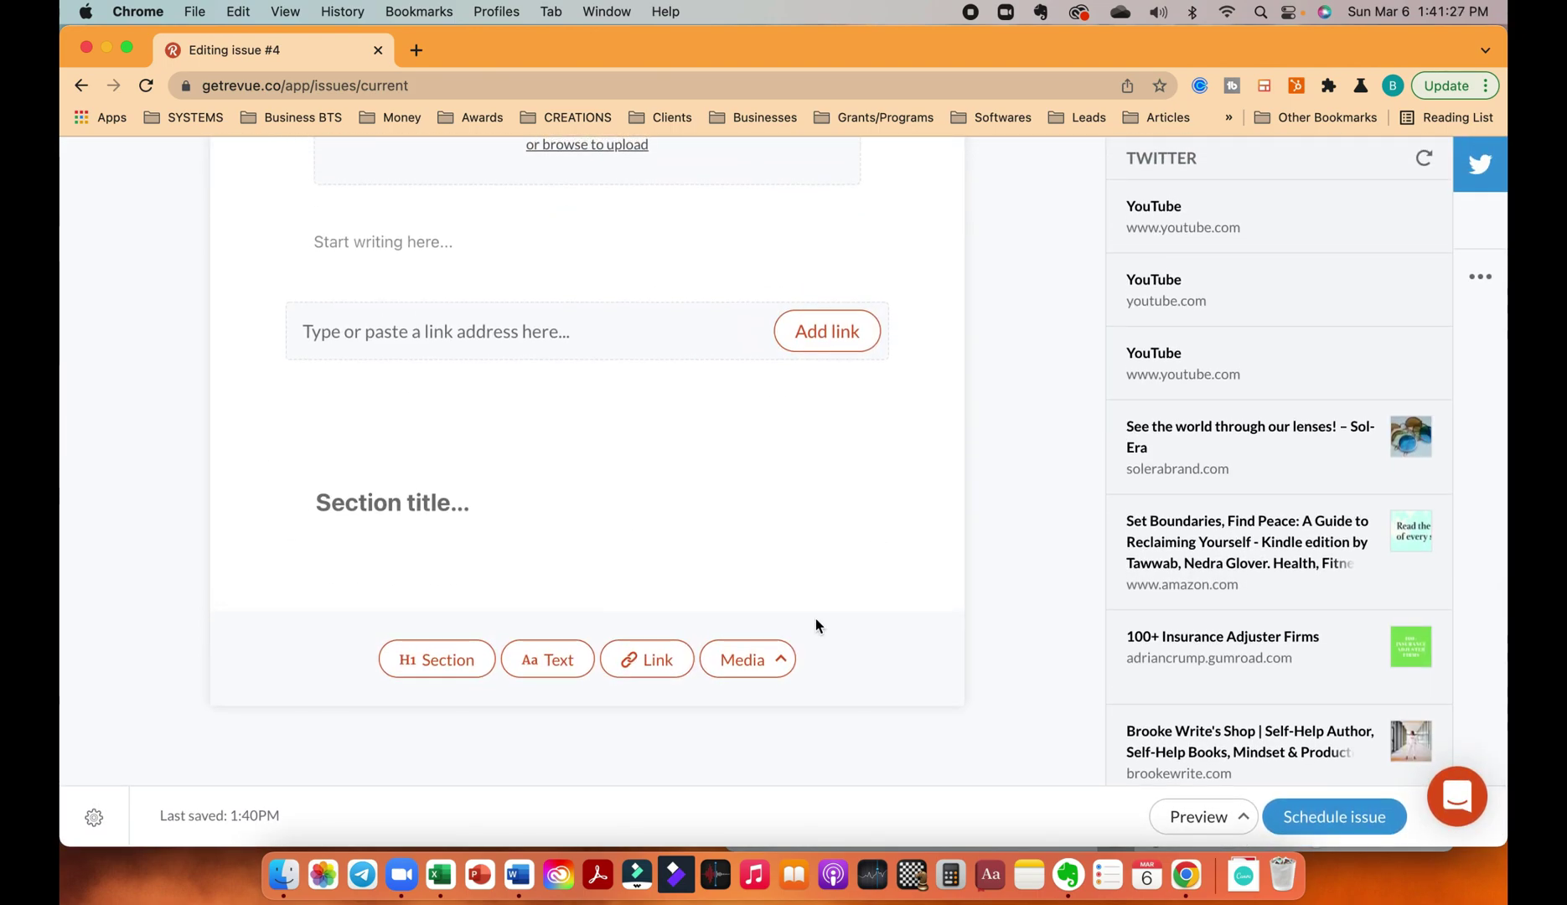
scroll(815, 619, "up", 10)
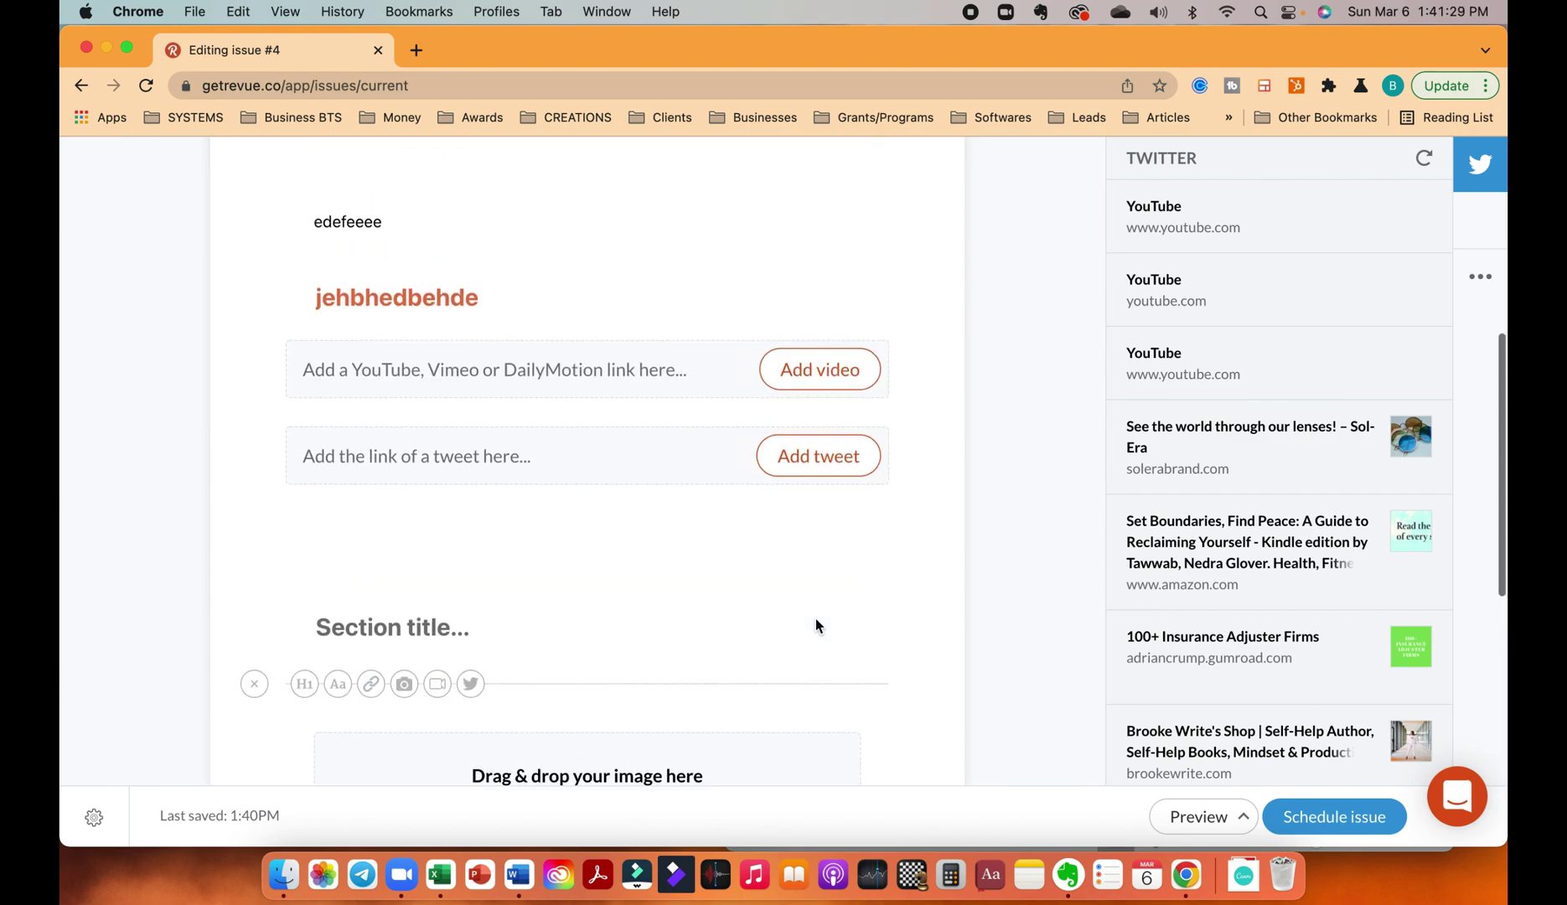
scroll(457, 370, "down", 8)
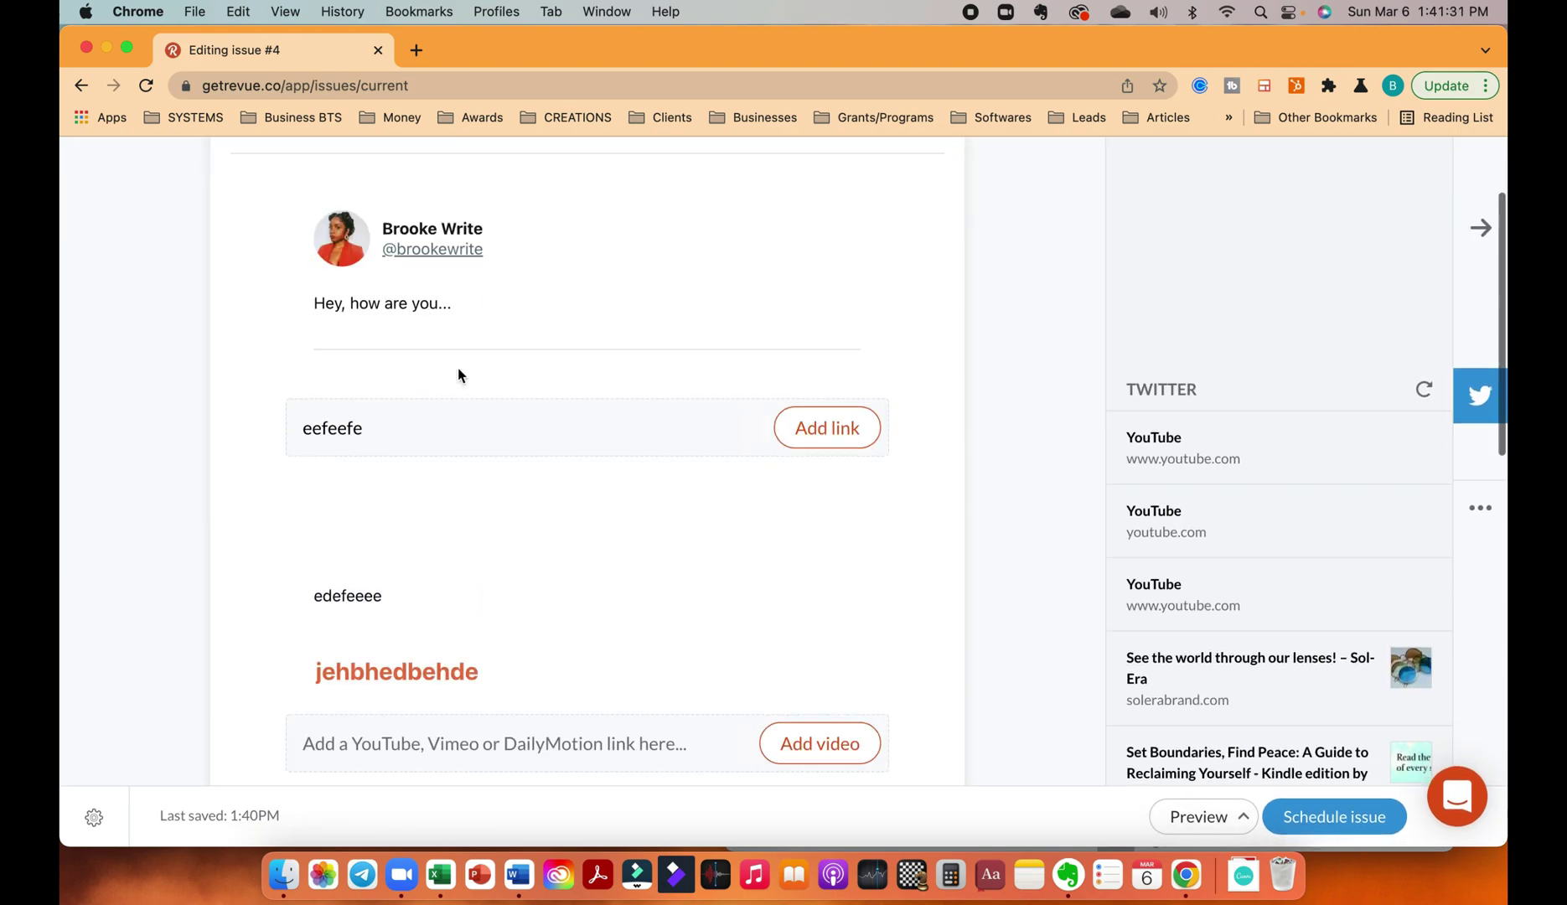
scroll(458, 371, "up", 3)
scroll(457, 375, "up", 5)
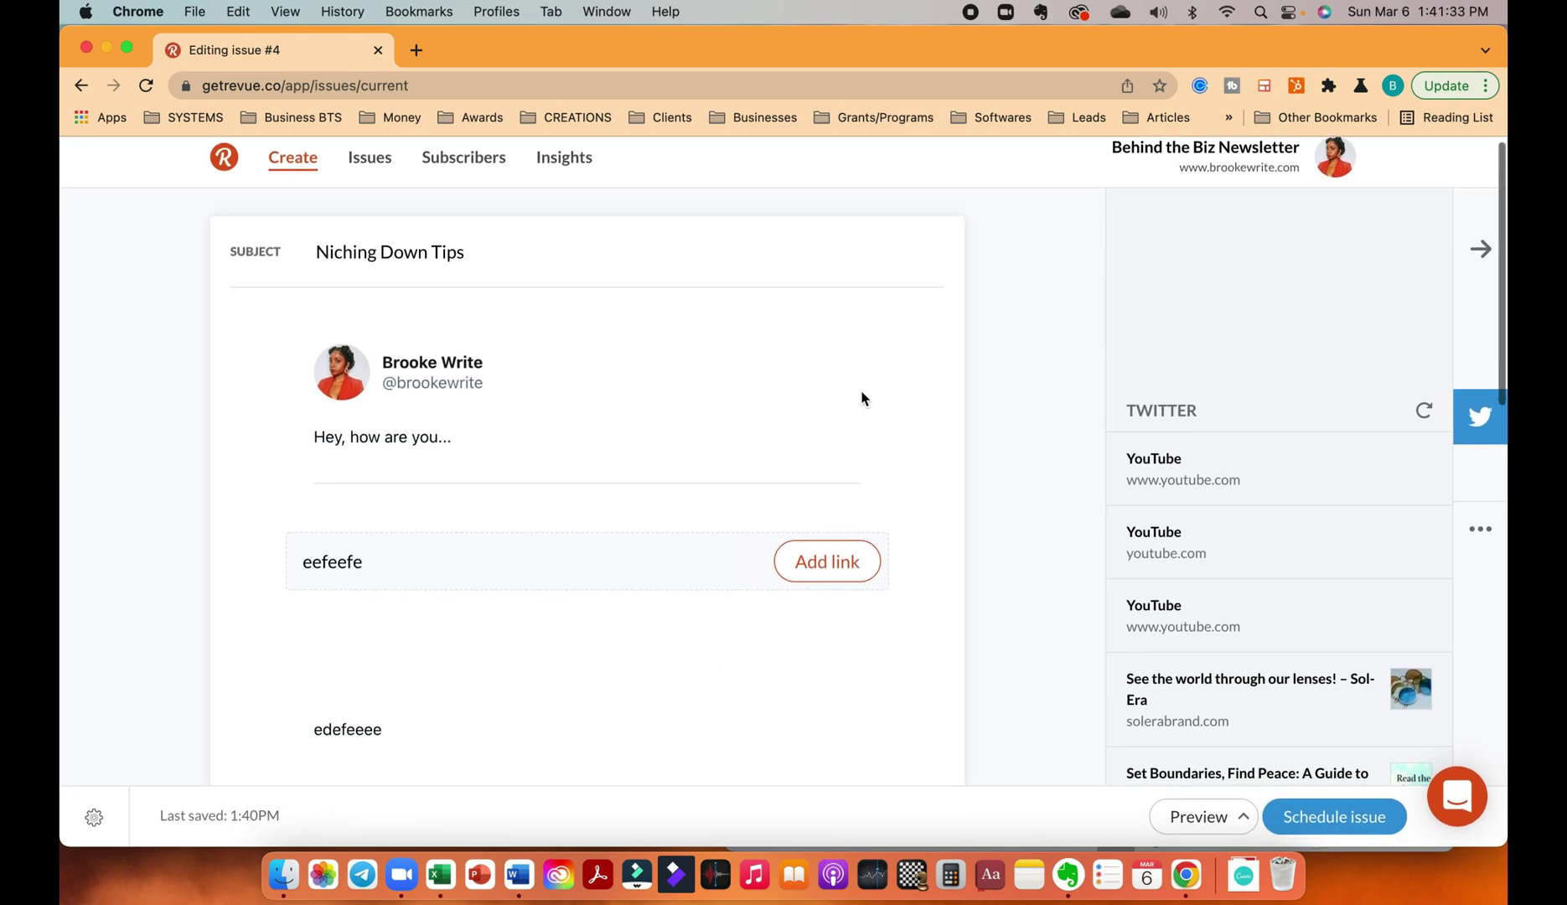
scroll(864, 394, "down", 13)
scroll(864, 394, "up", 10)
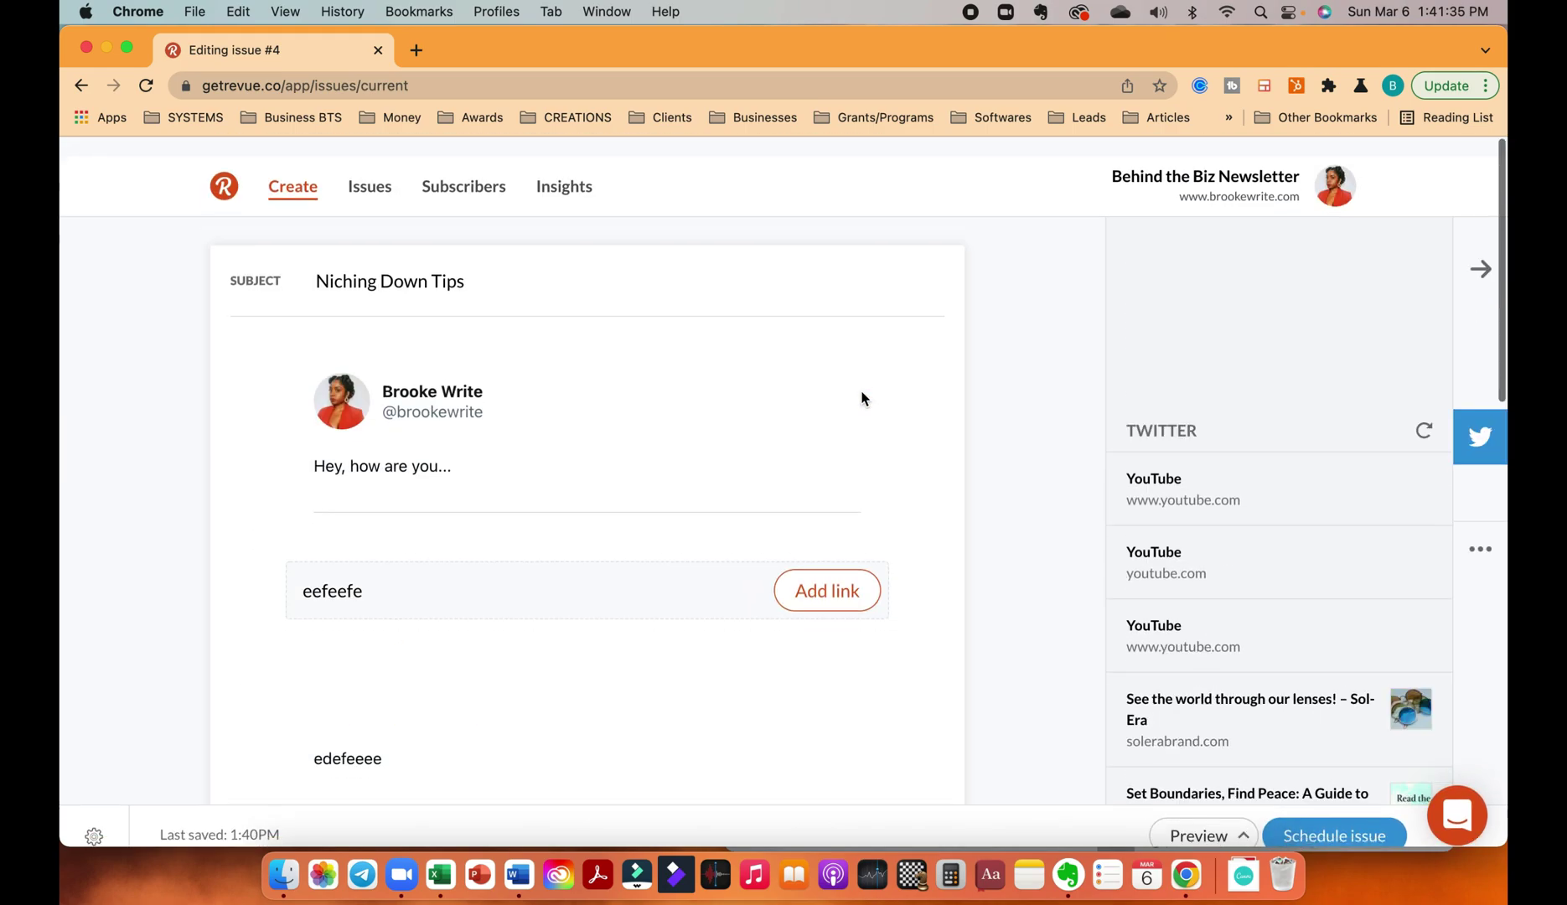
scroll(918, 630, "down", 10)
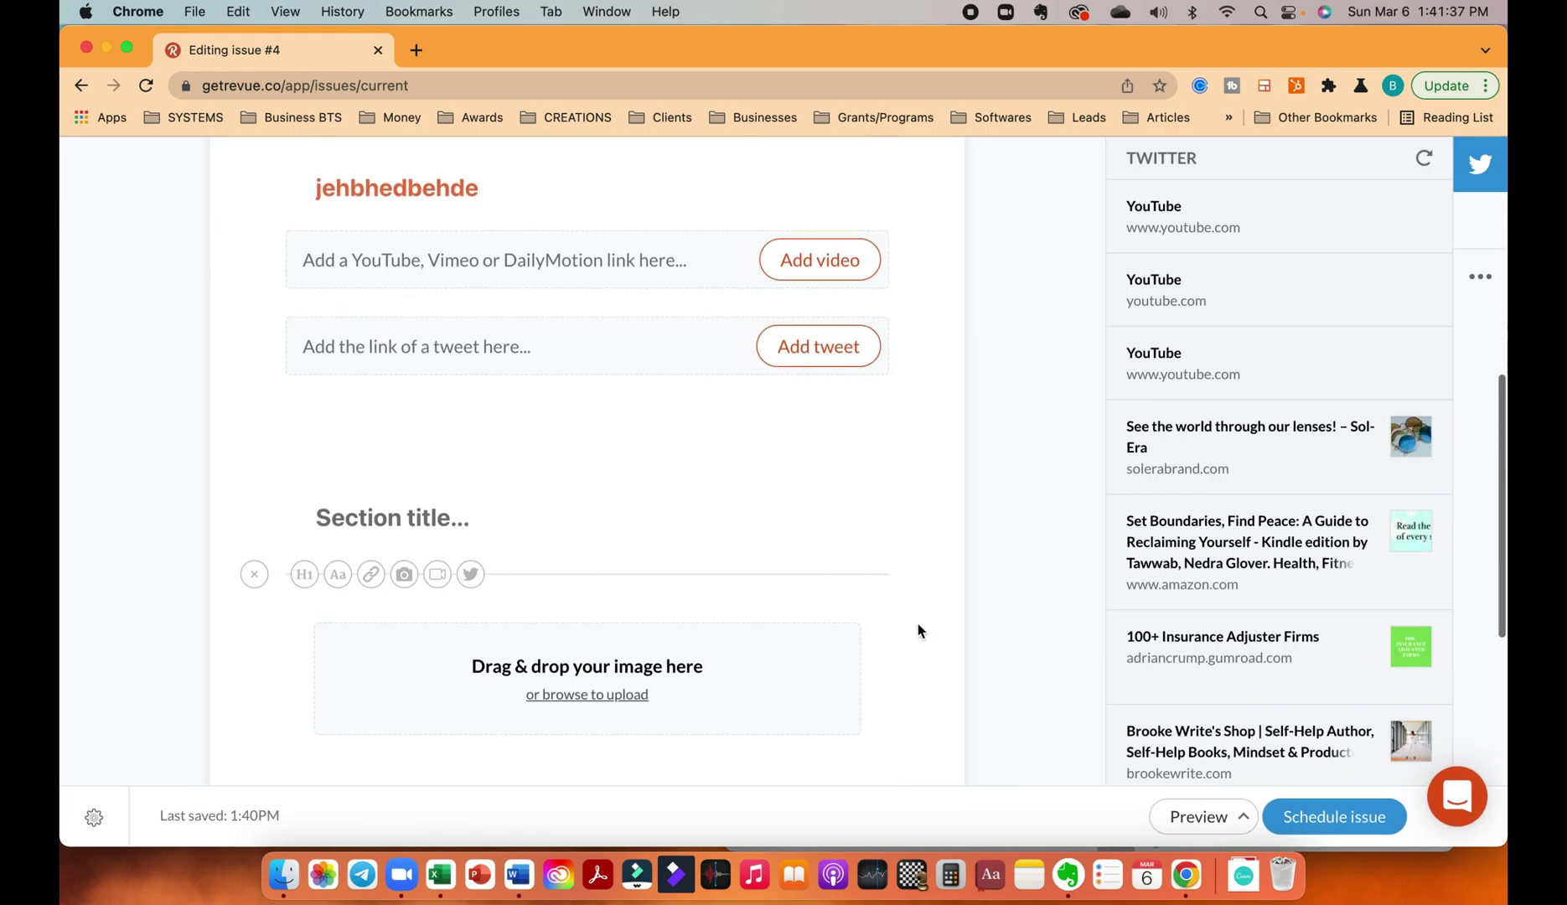
left_click(1204, 817)
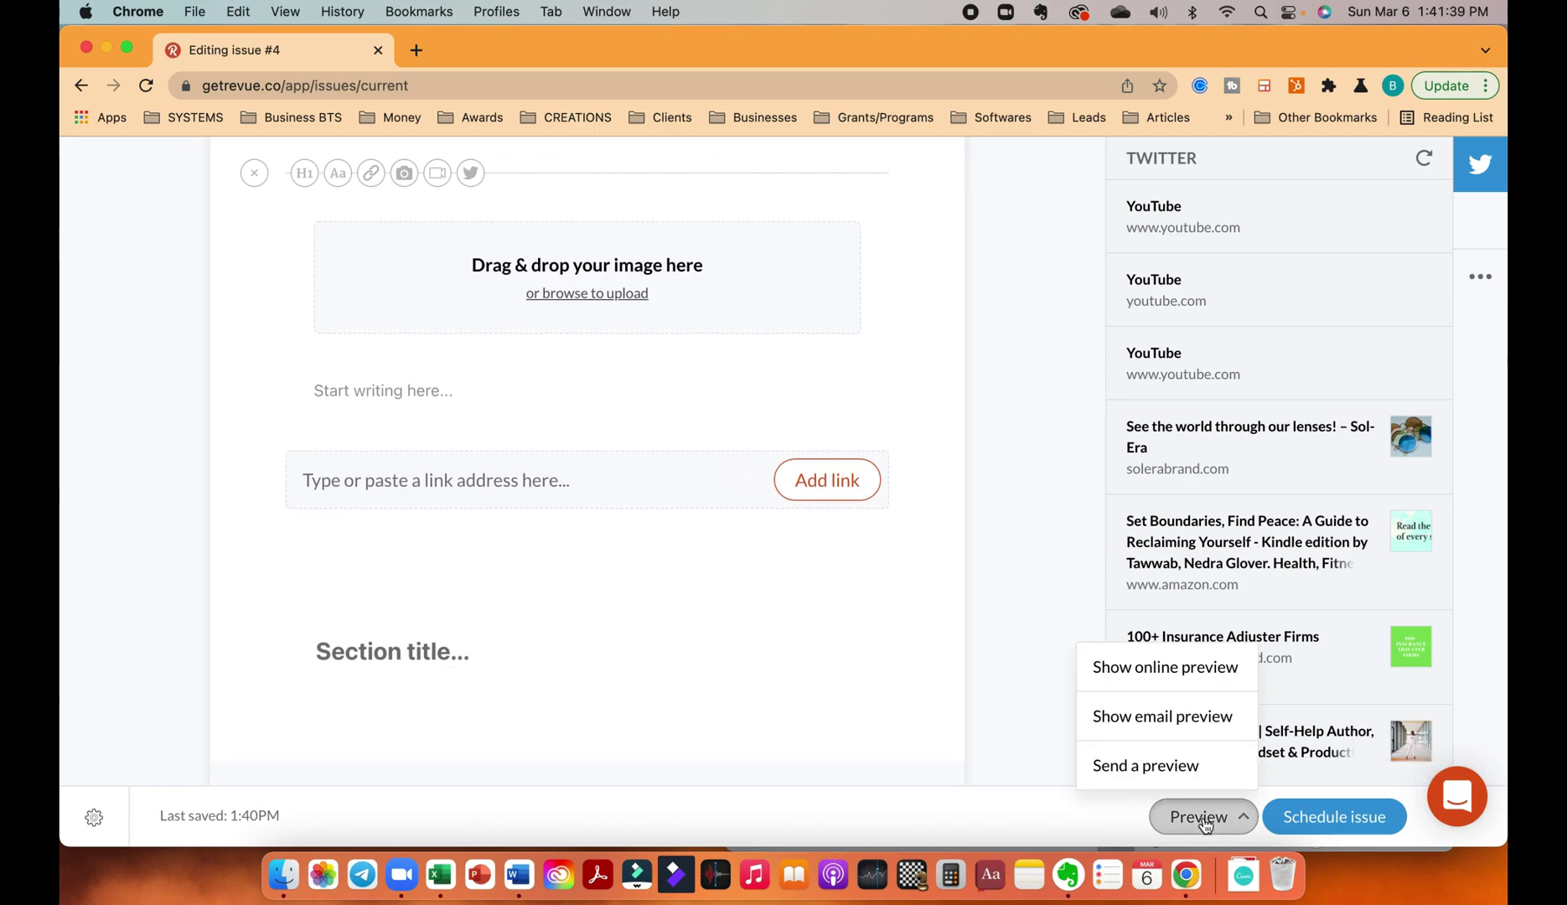
Try the online preview (a 404 page), then view Issue #4 as an email preview.
left_click(1189, 677)
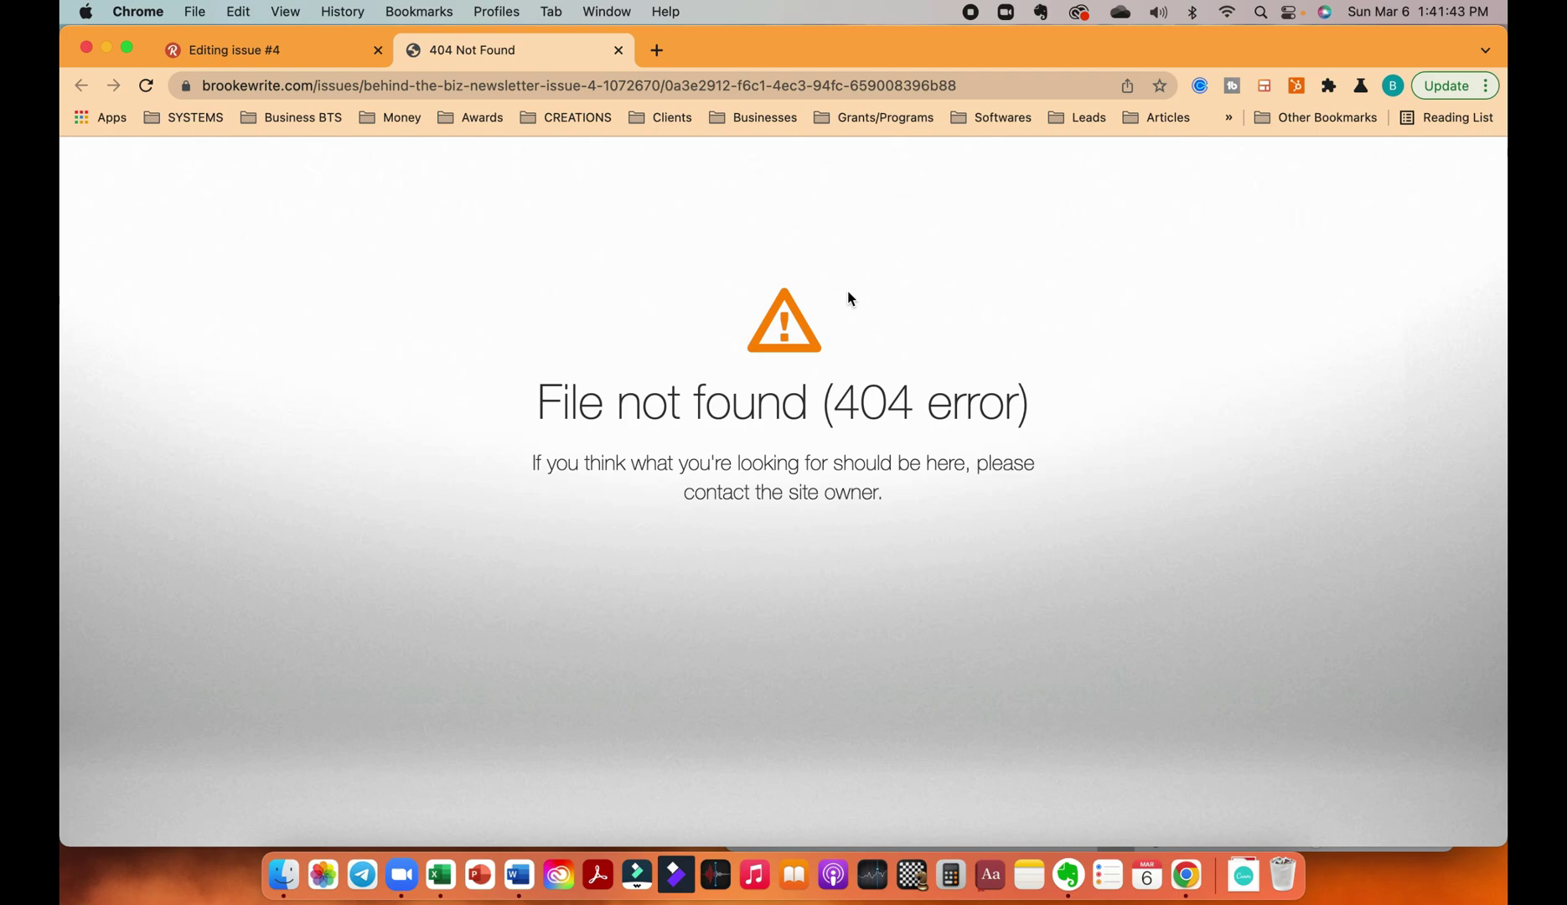
key("super+w")
left_click(1236, 817)
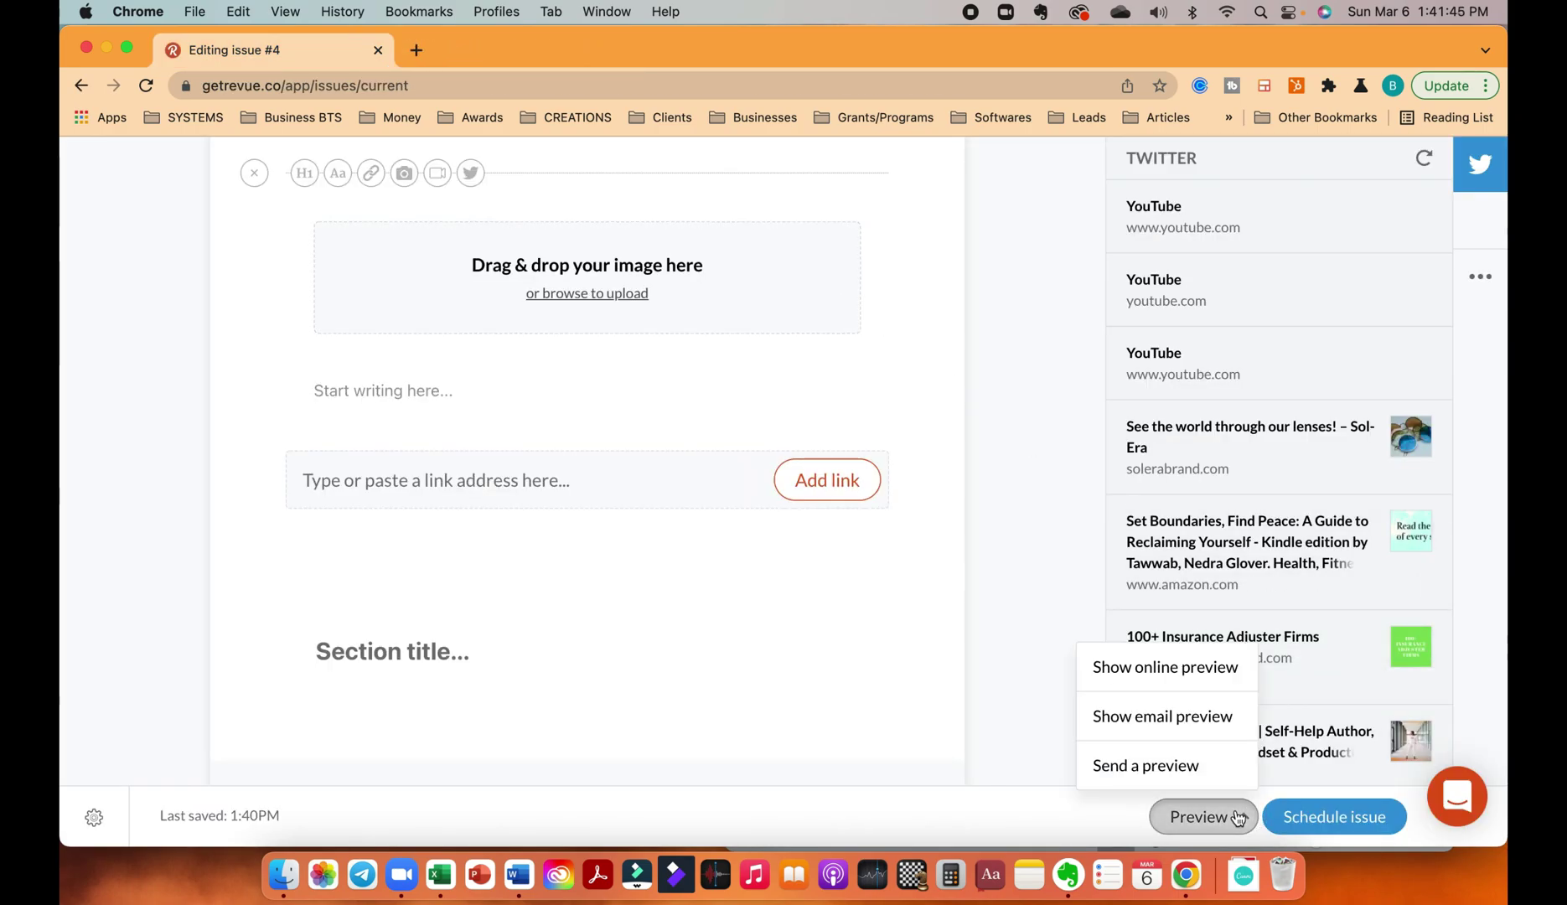
left_click(1189, 716)
scroll(876, 387, "down", 3)
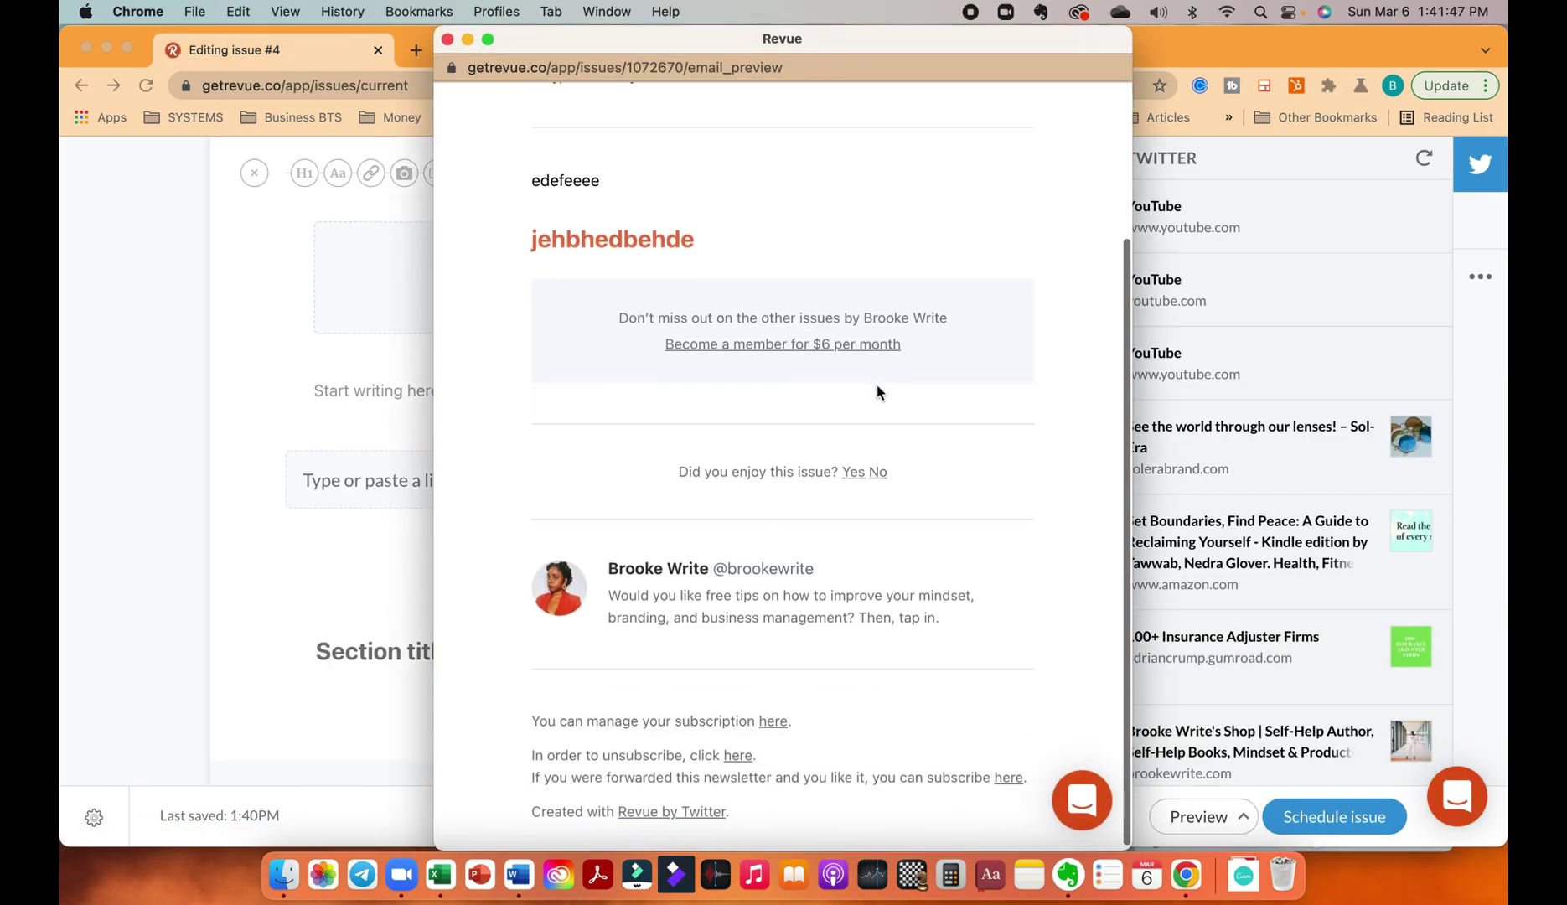
scroll(876, 391, "up", 5)
scroll(876, 391, "down", 10)
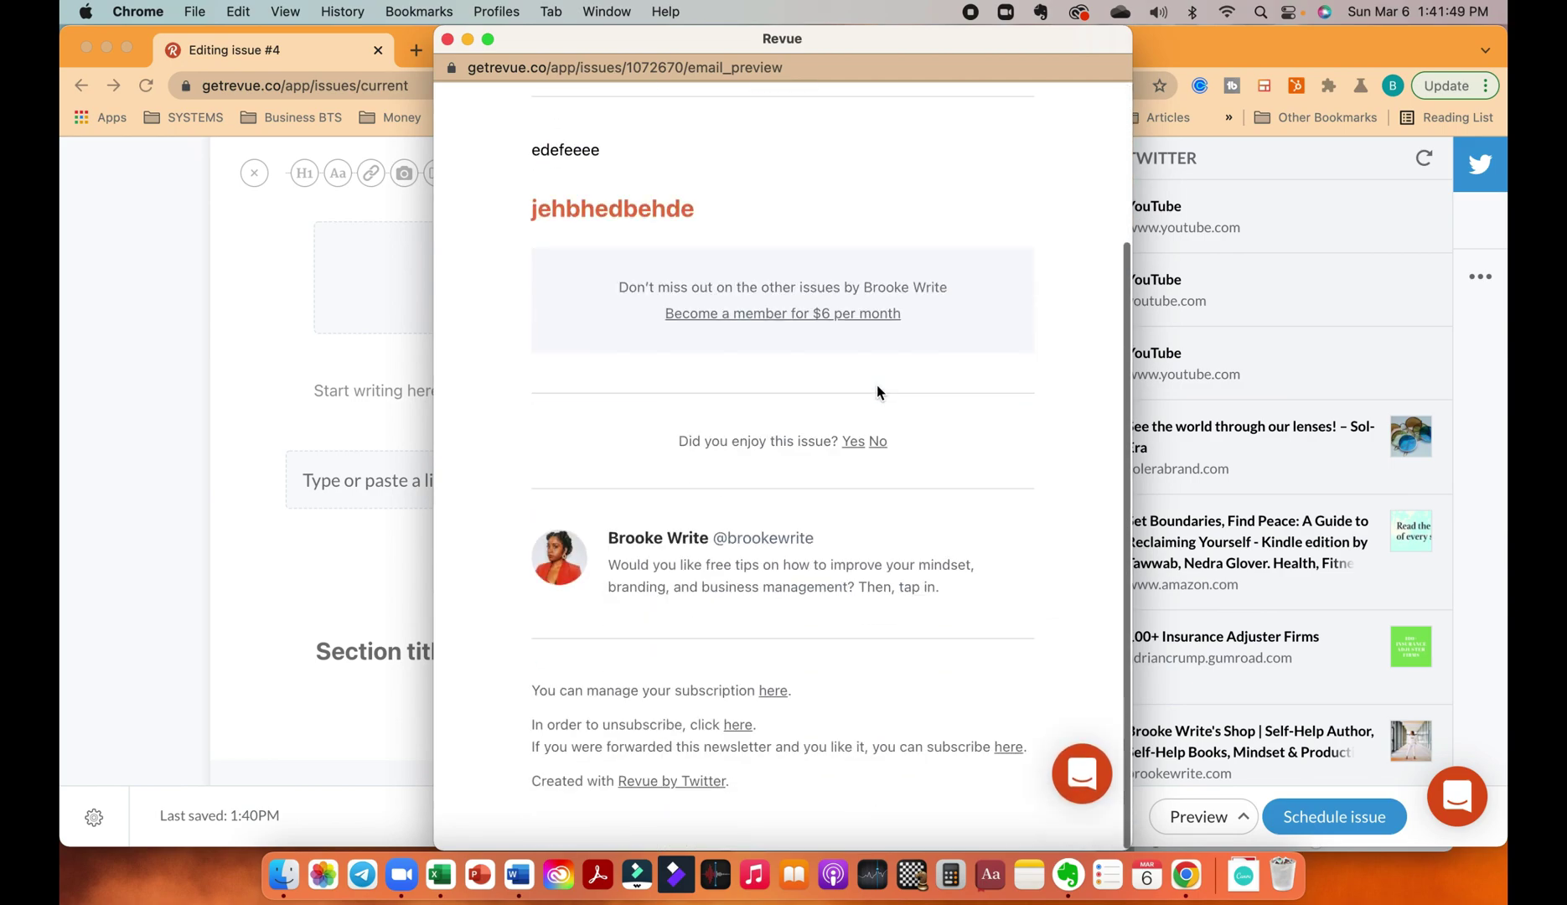
scroll(876, 391, "up", 3)
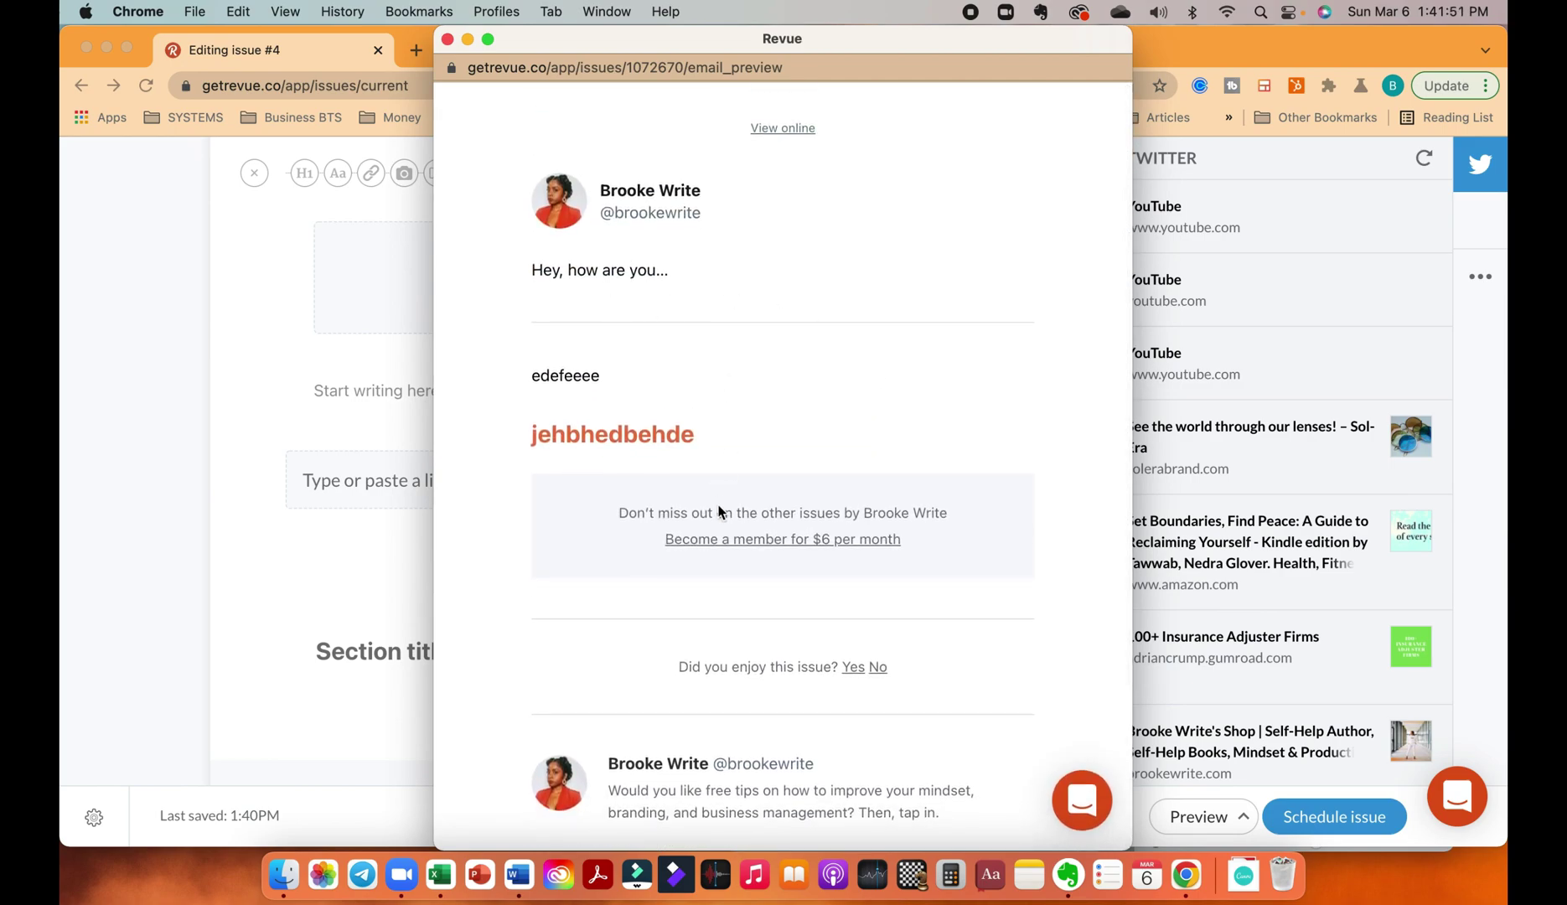
scroll(818, 720, "down", 3)
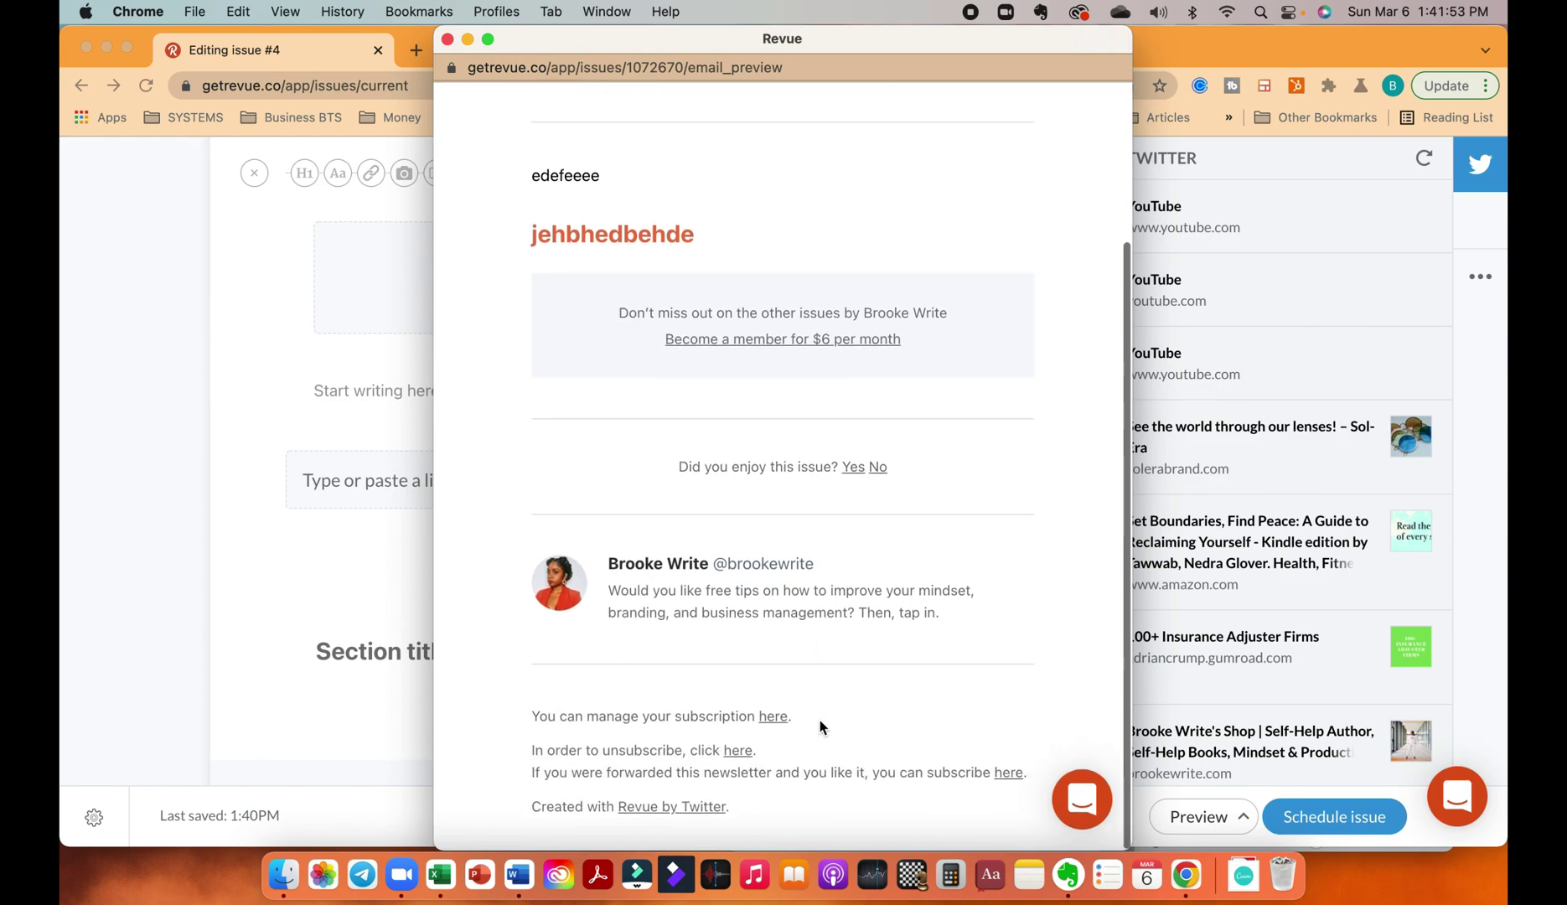
Close the email preview and cancel sending a test copy with 'Wait, not yet'.
key("super+w")
left_click(1206, 828)
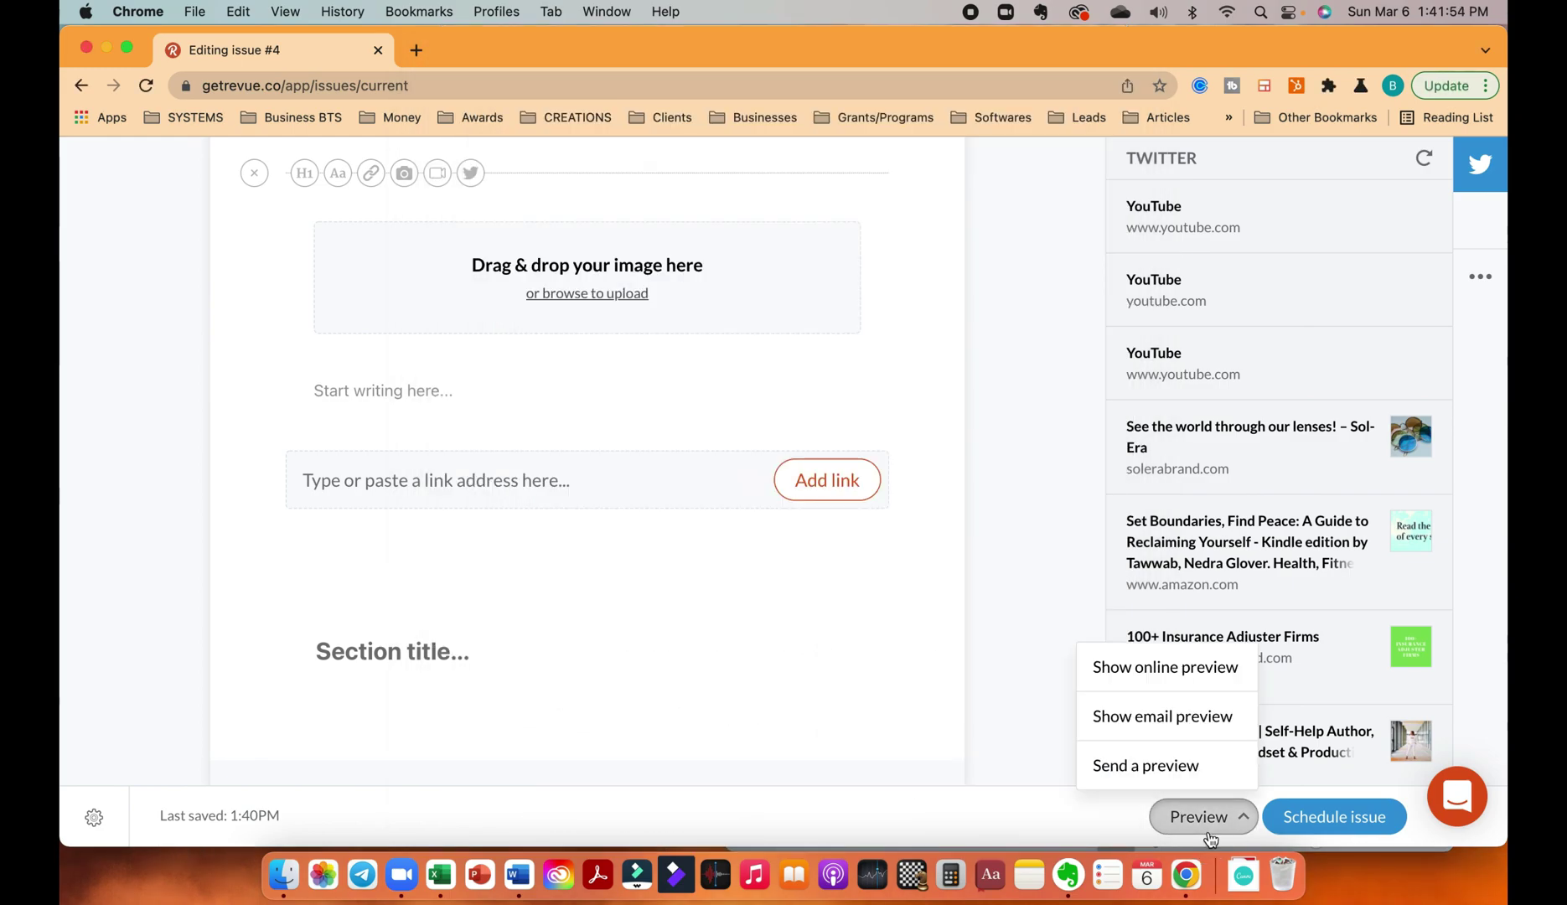
left_click(1156, 779)
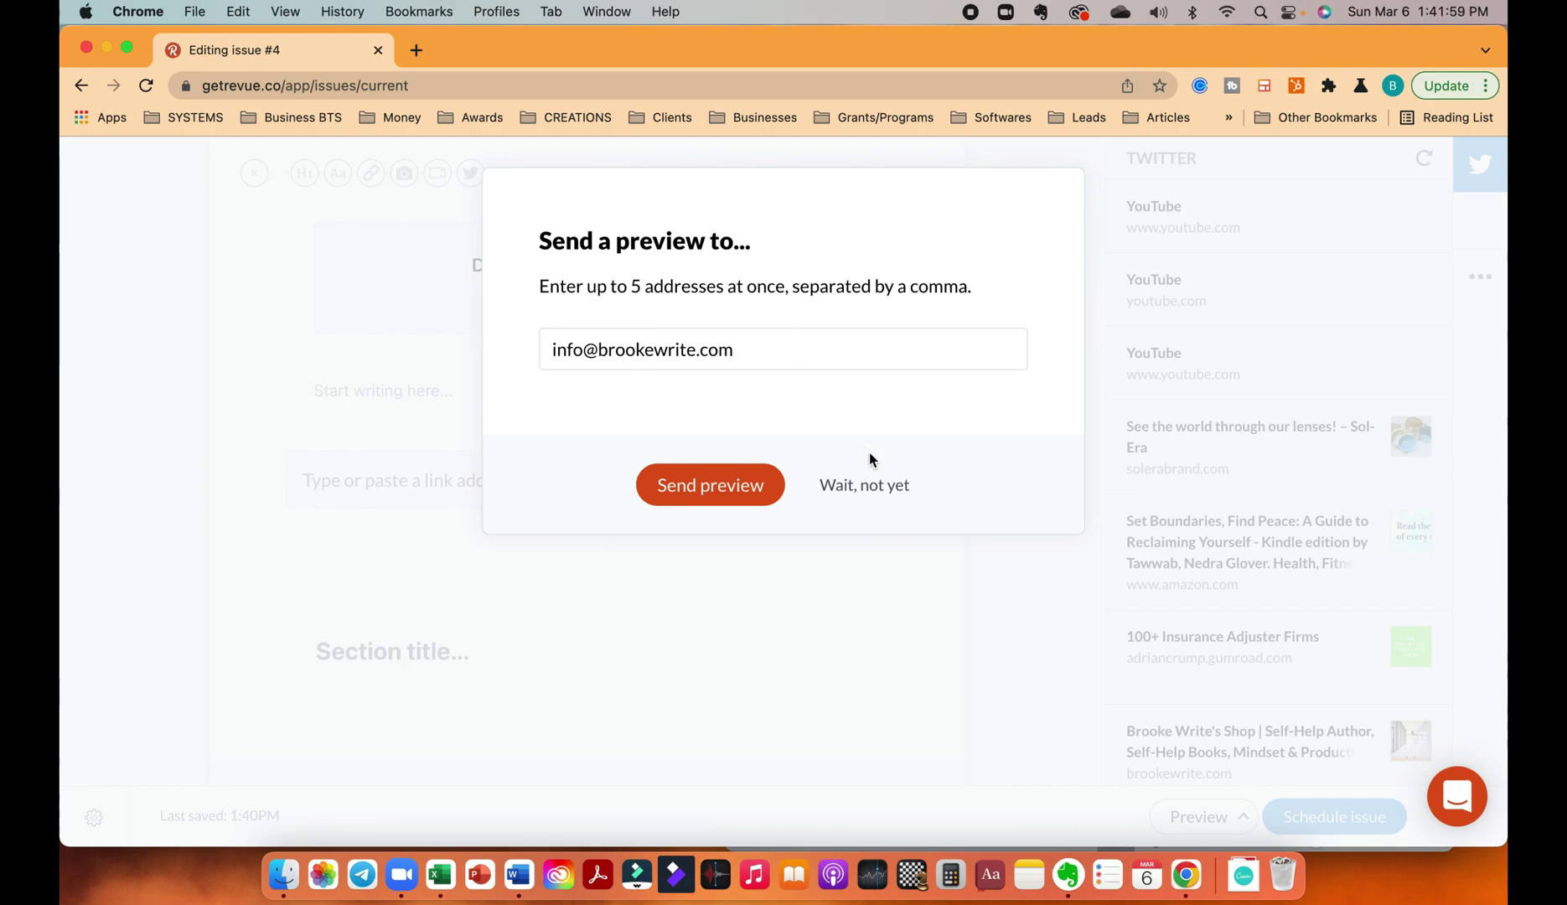
left_click(863, 493)
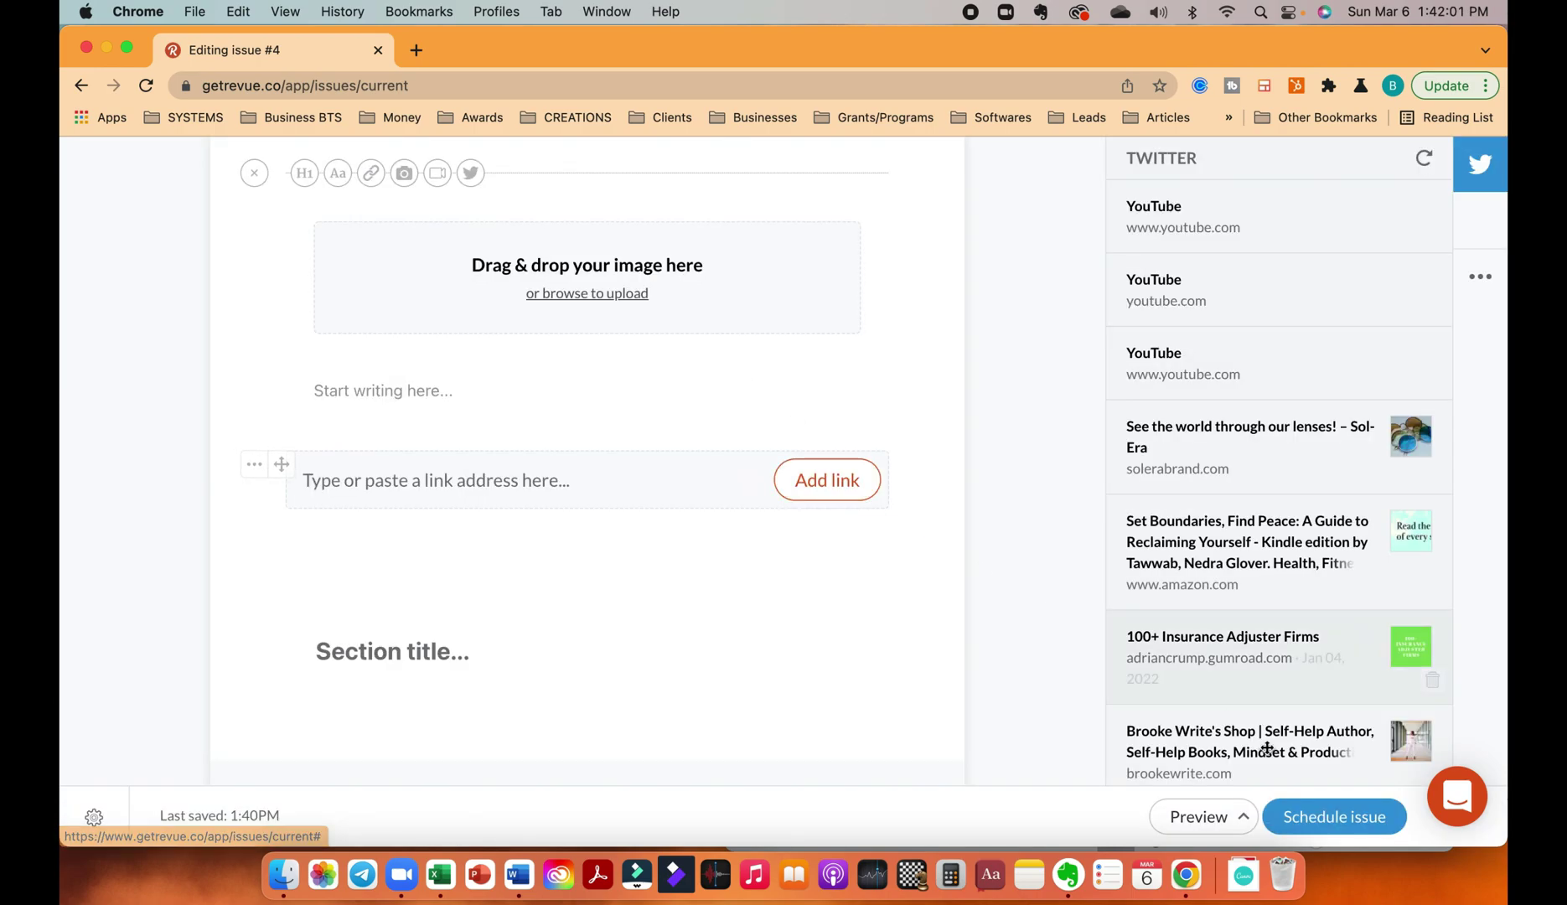
left_click(1242, 821)
left_click(1242, 823)
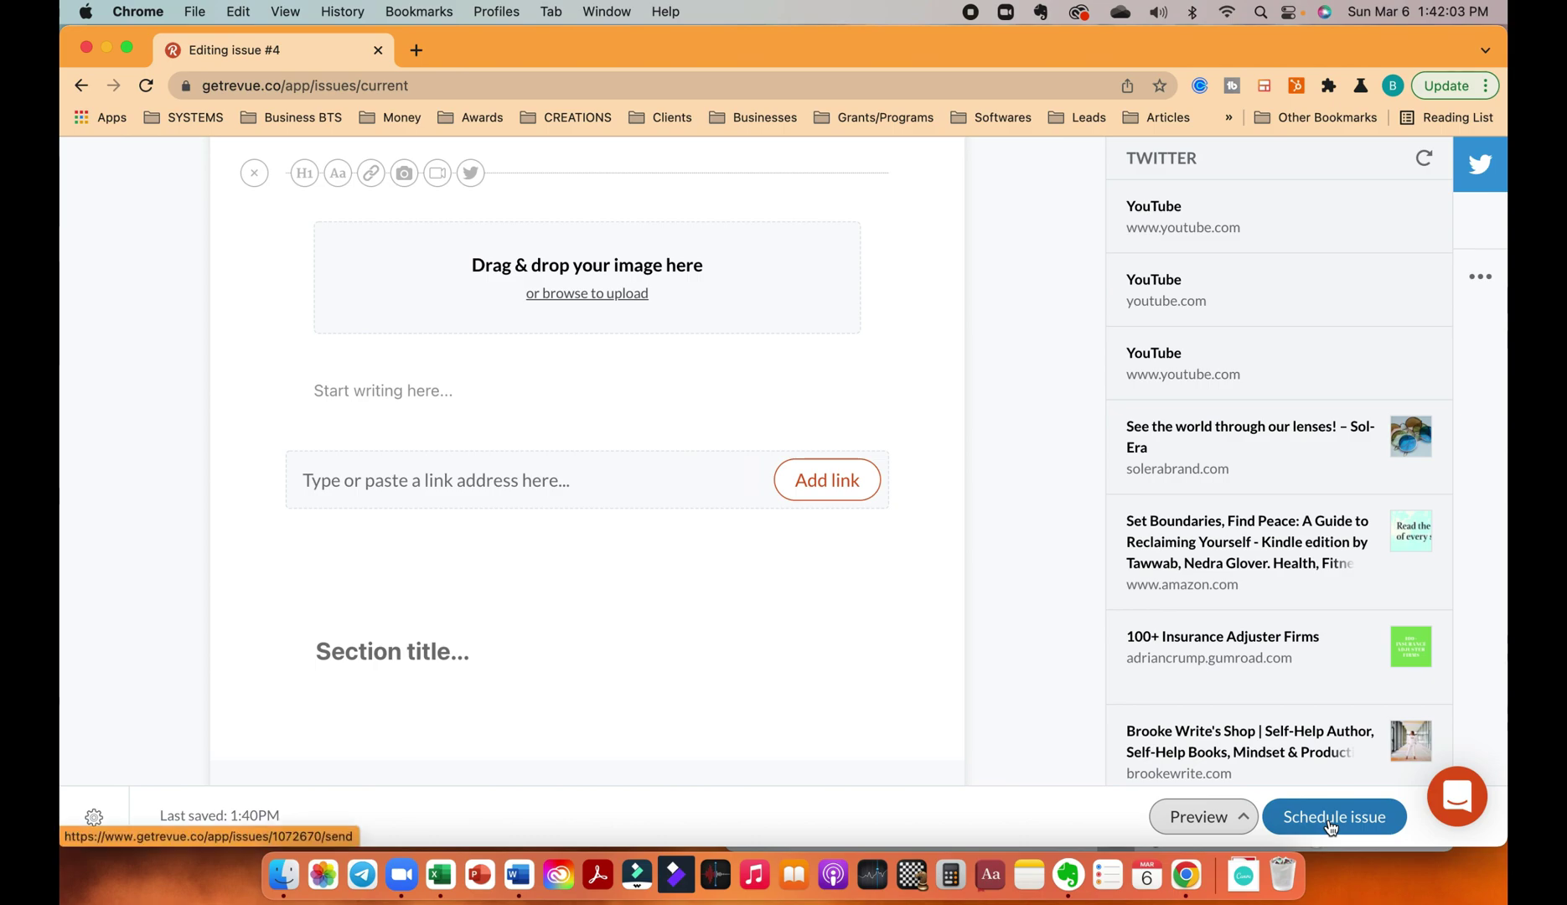
left_click(1329, 825)
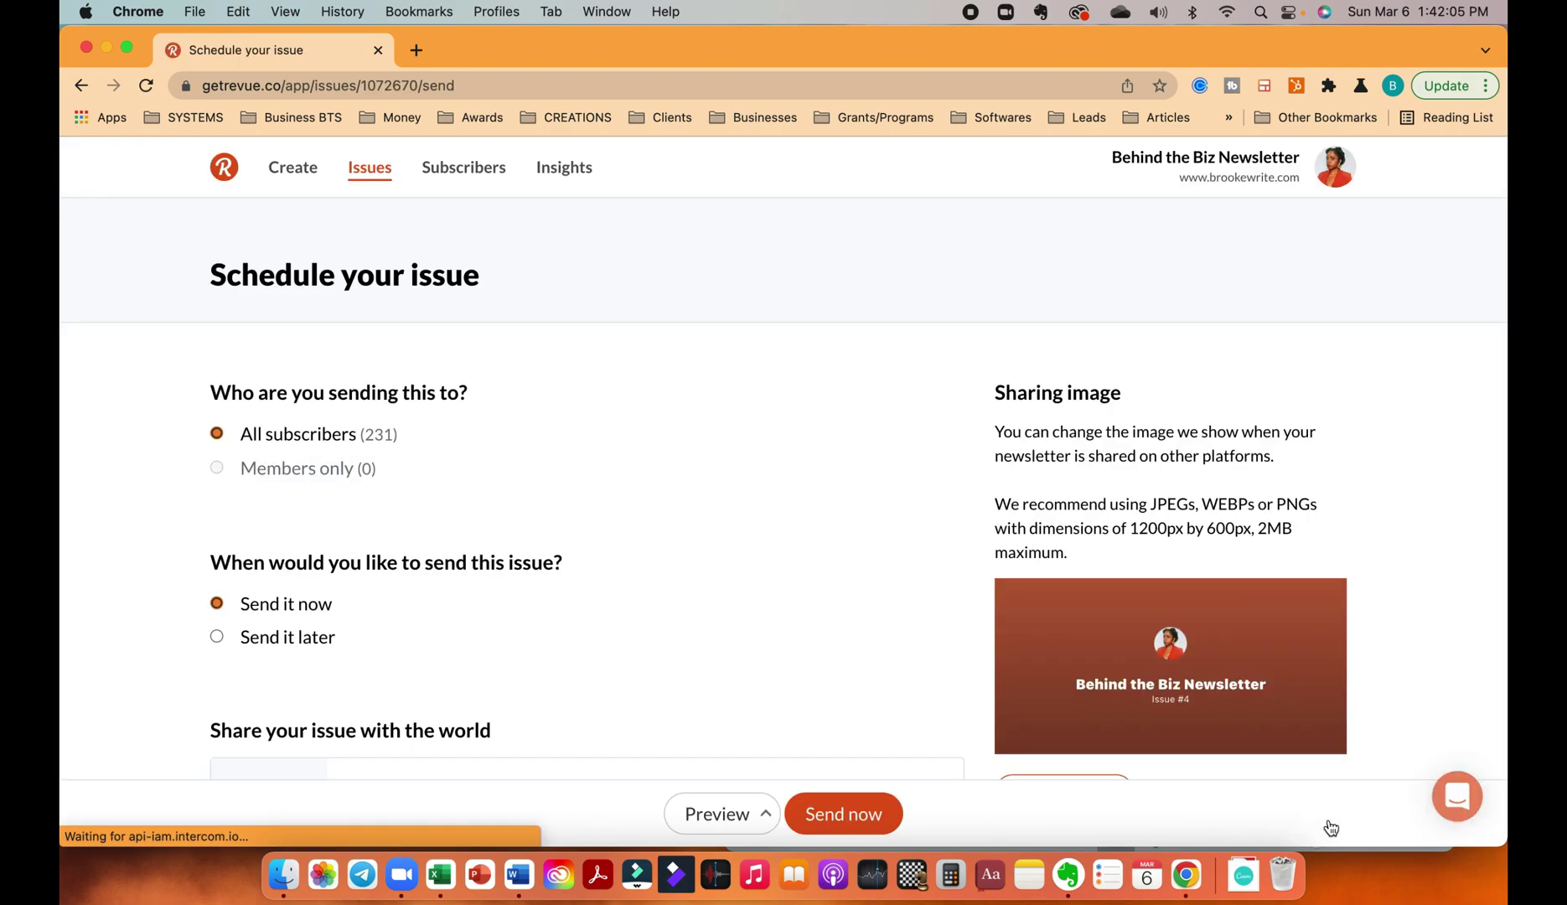
scroll(863, 477, "down", 6)
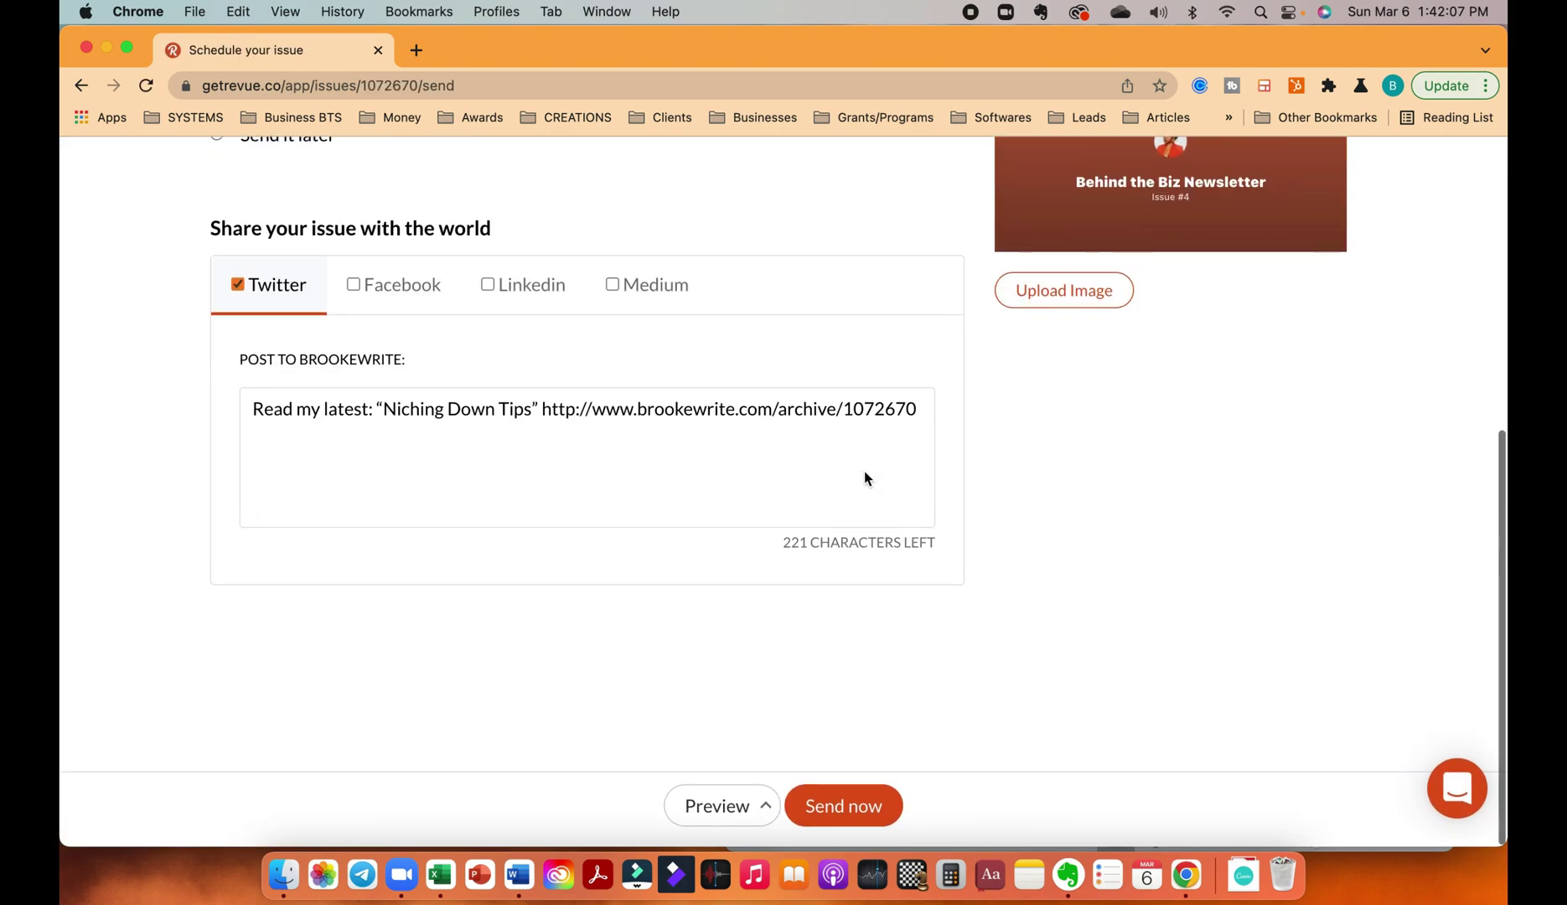
scroll(864, 474, "up", 6)
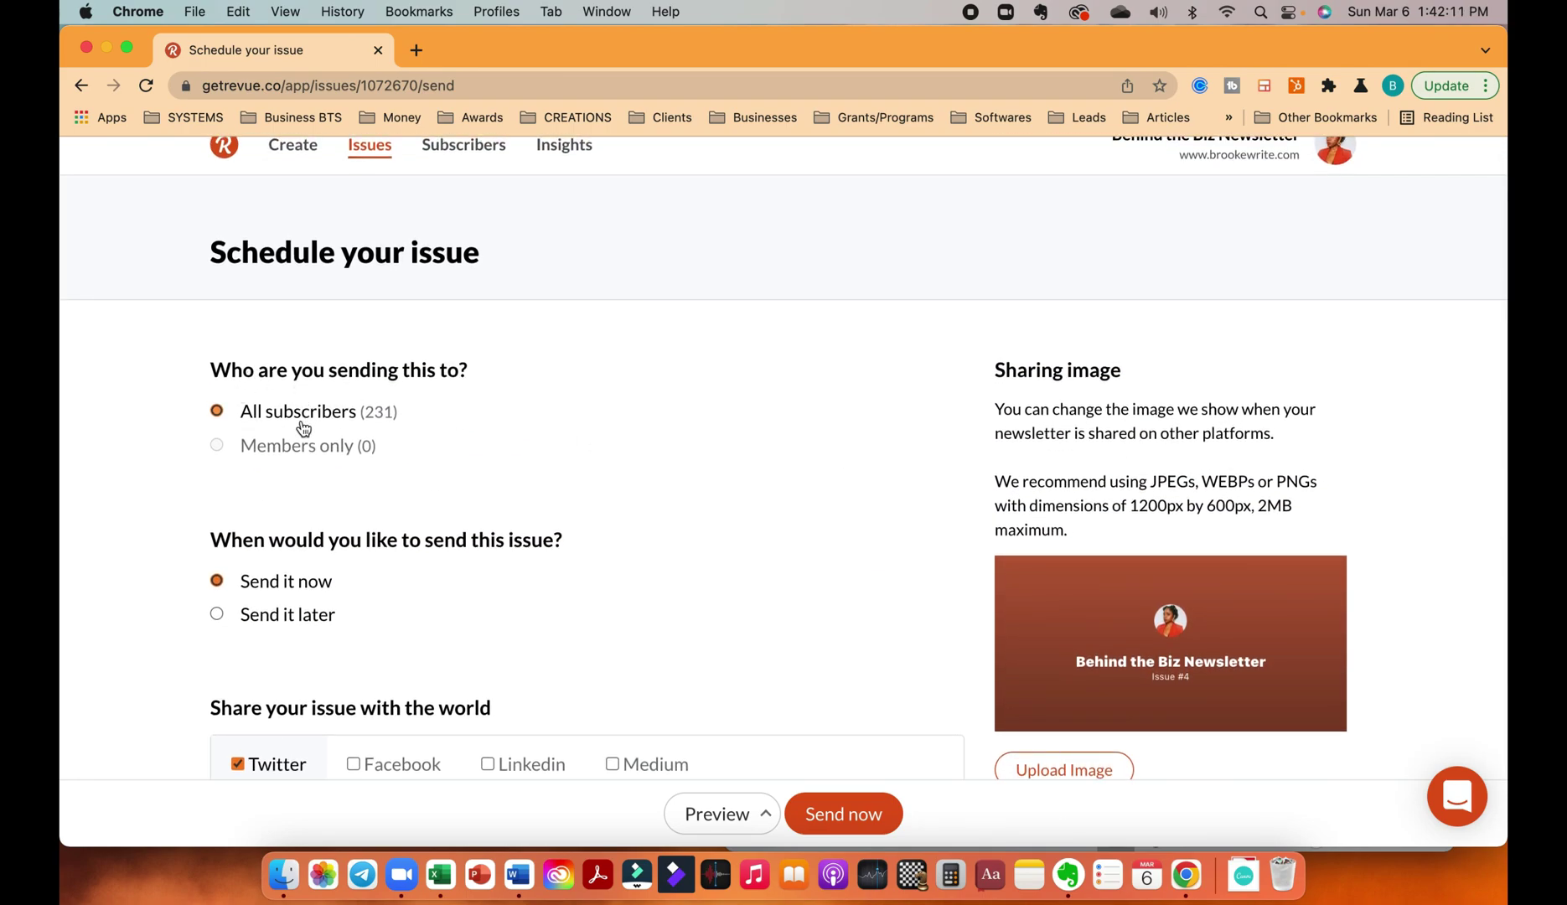
scroll(303, 427, "down", 3)
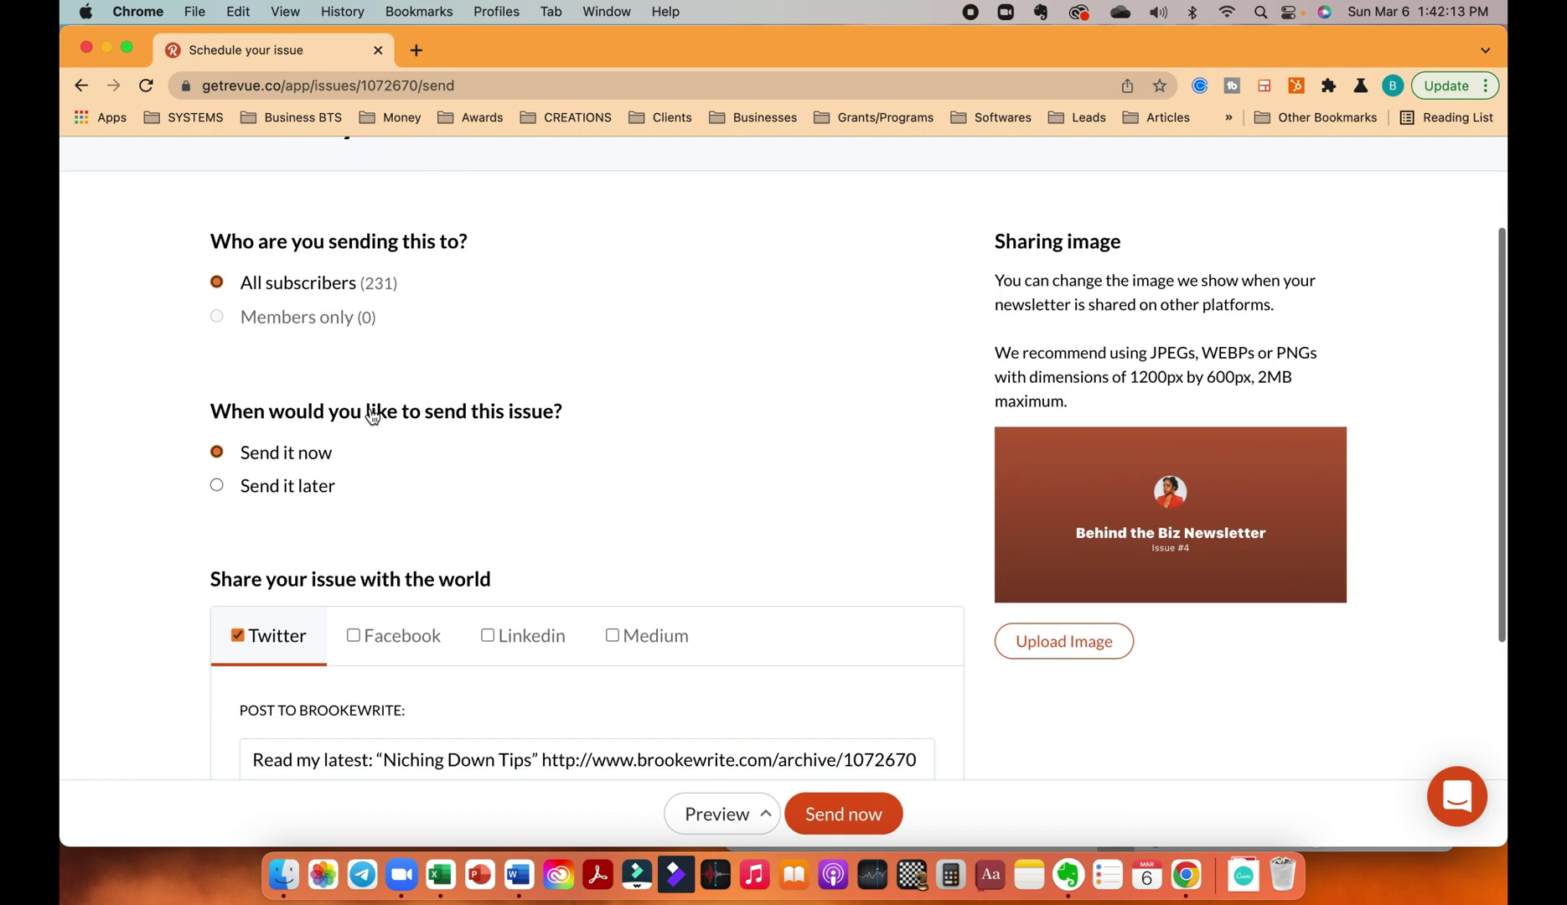
scroll(380, 266, "down", 3)
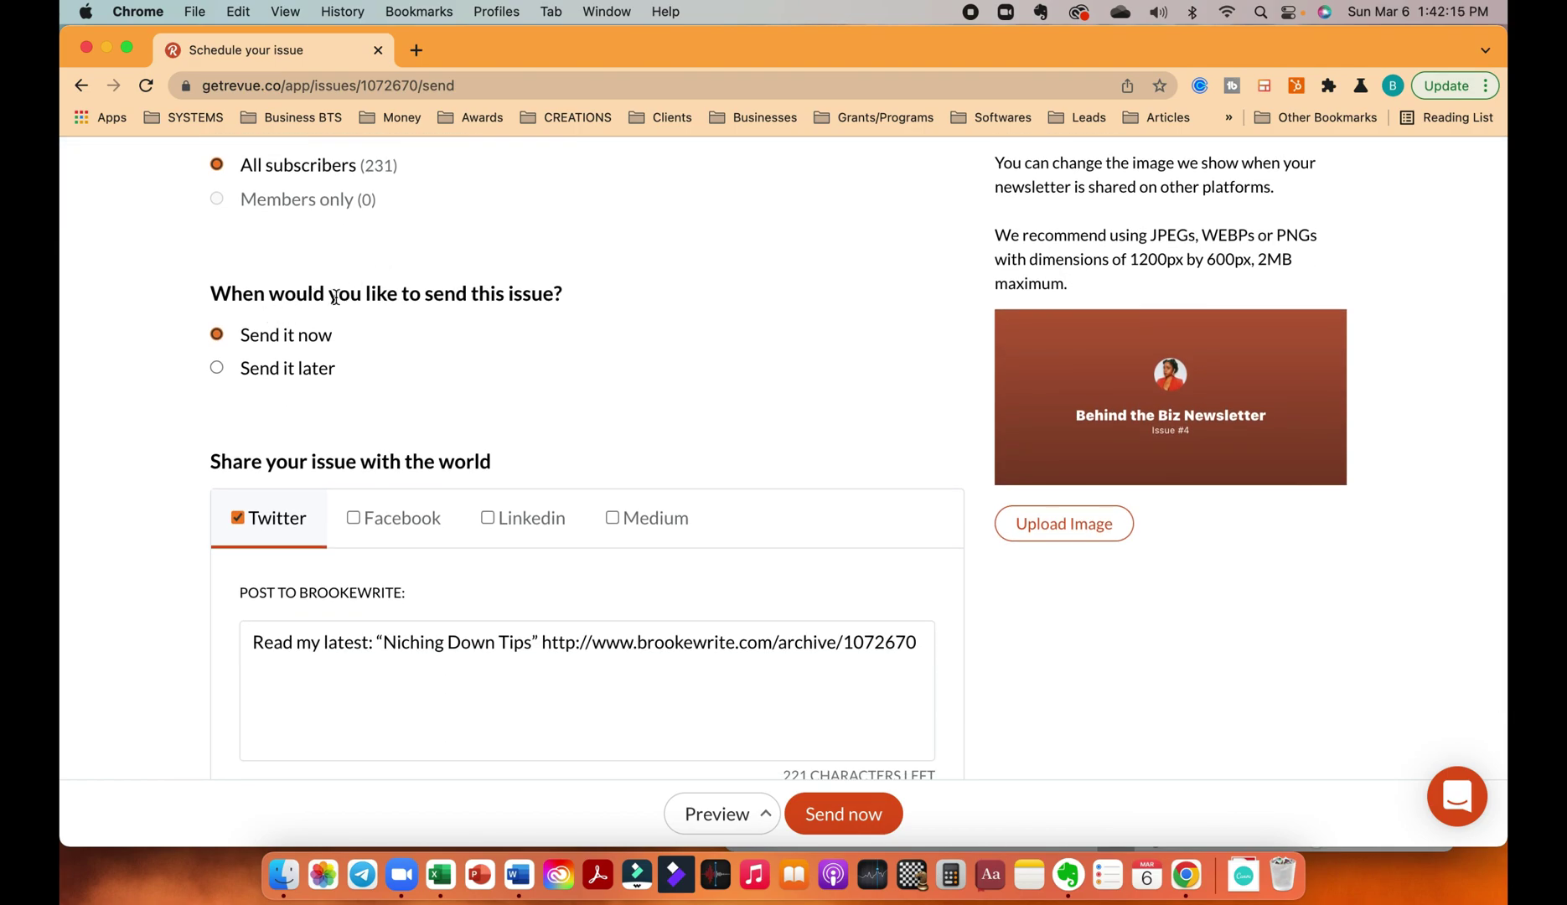
scroll(236, 343, "down", 2)
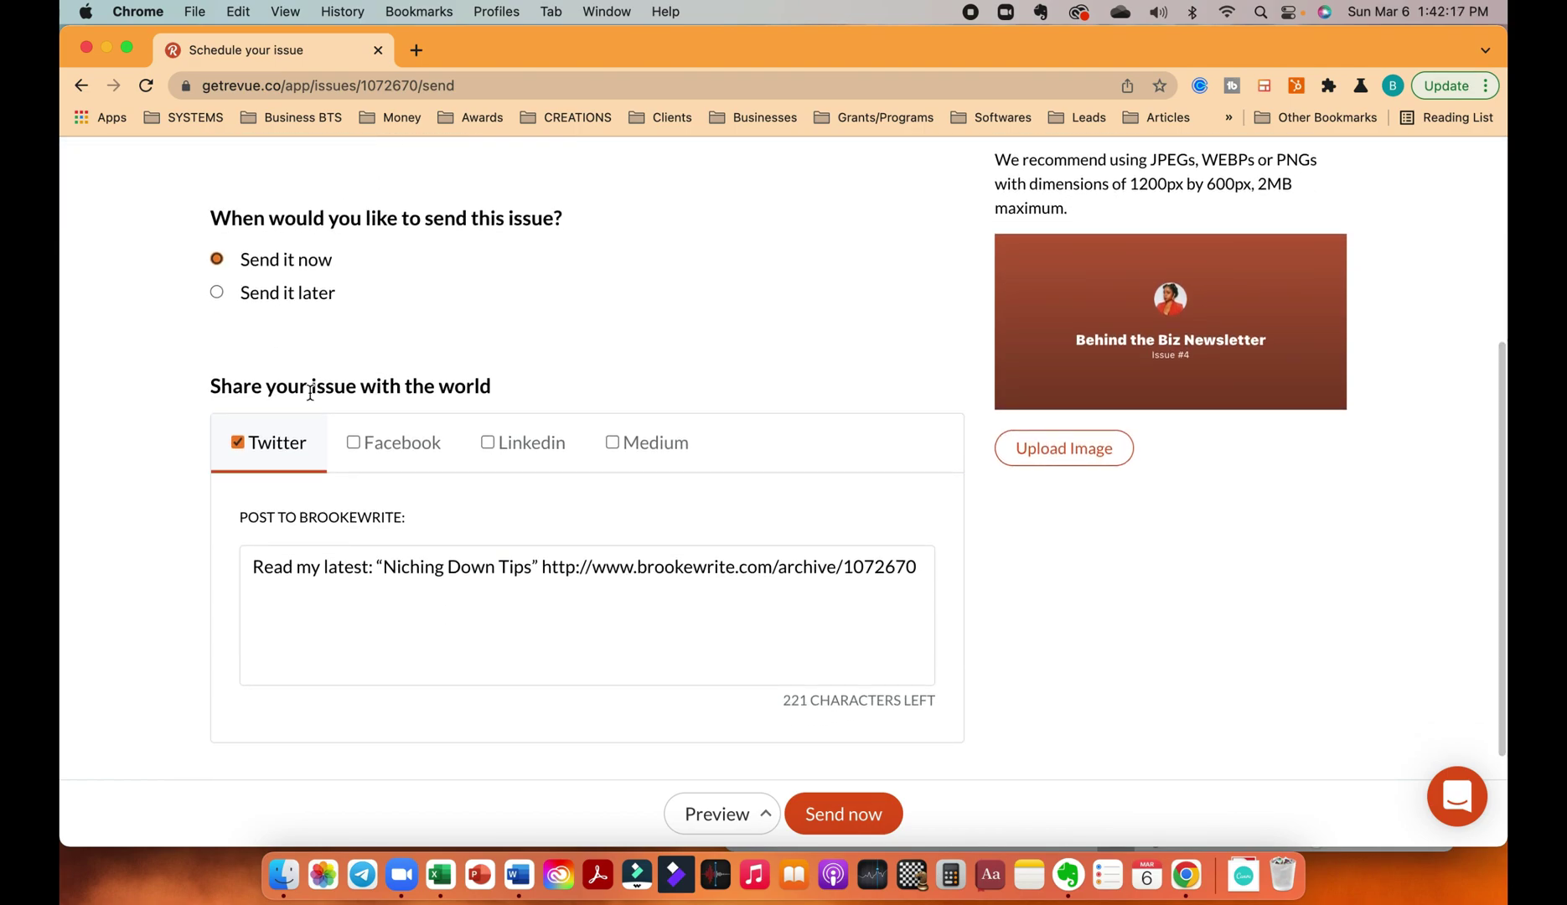
scroll(251, 419, "down", 1)
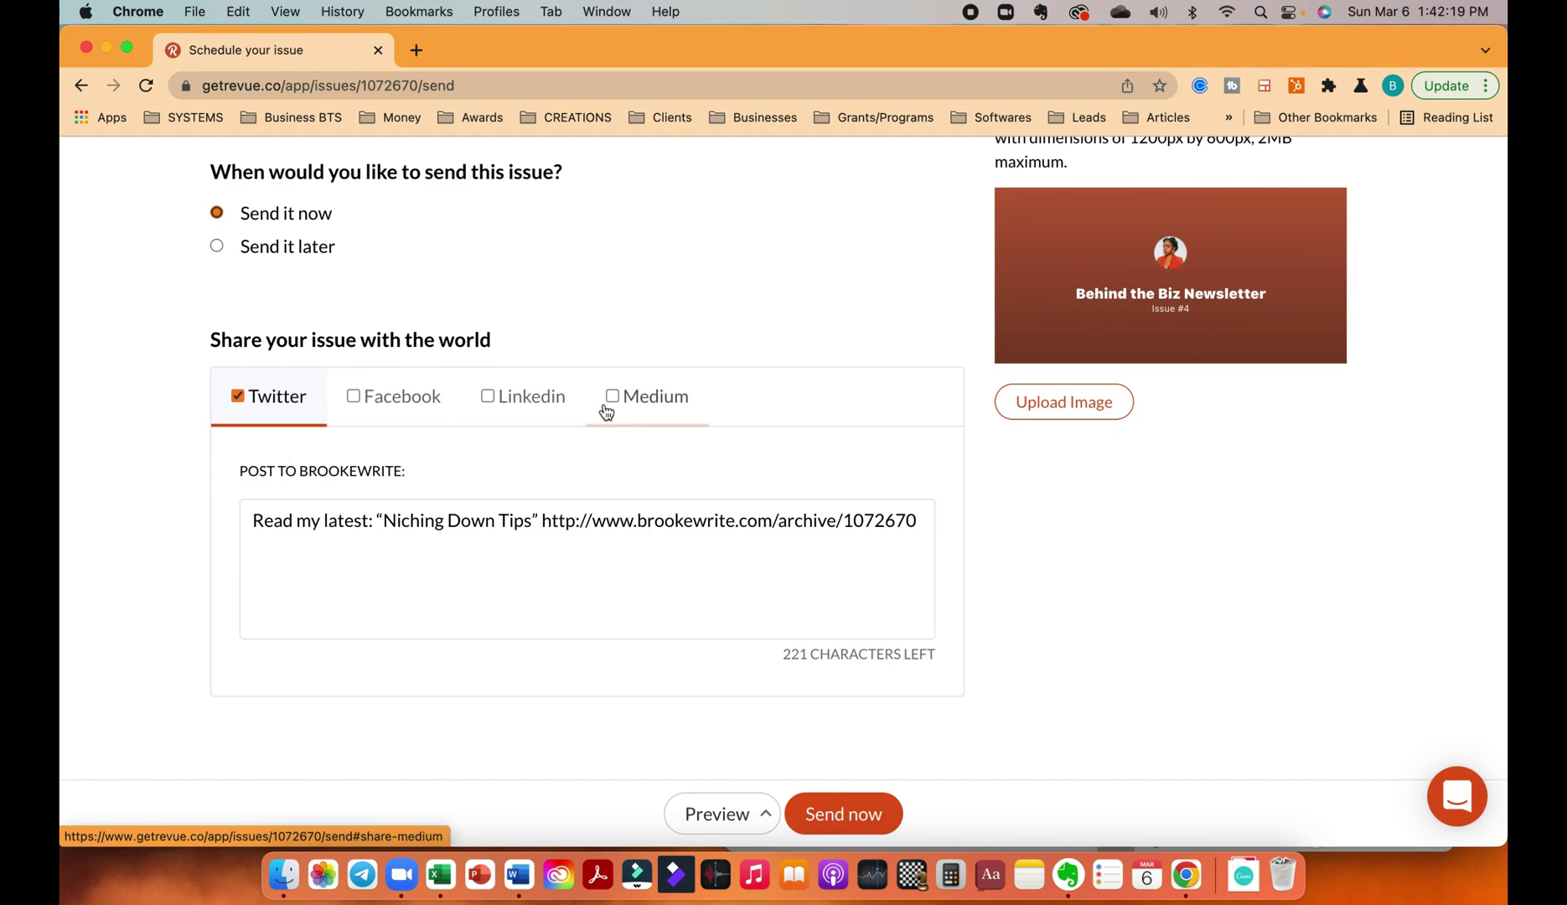
scroll(1014, 642, "up", 5)
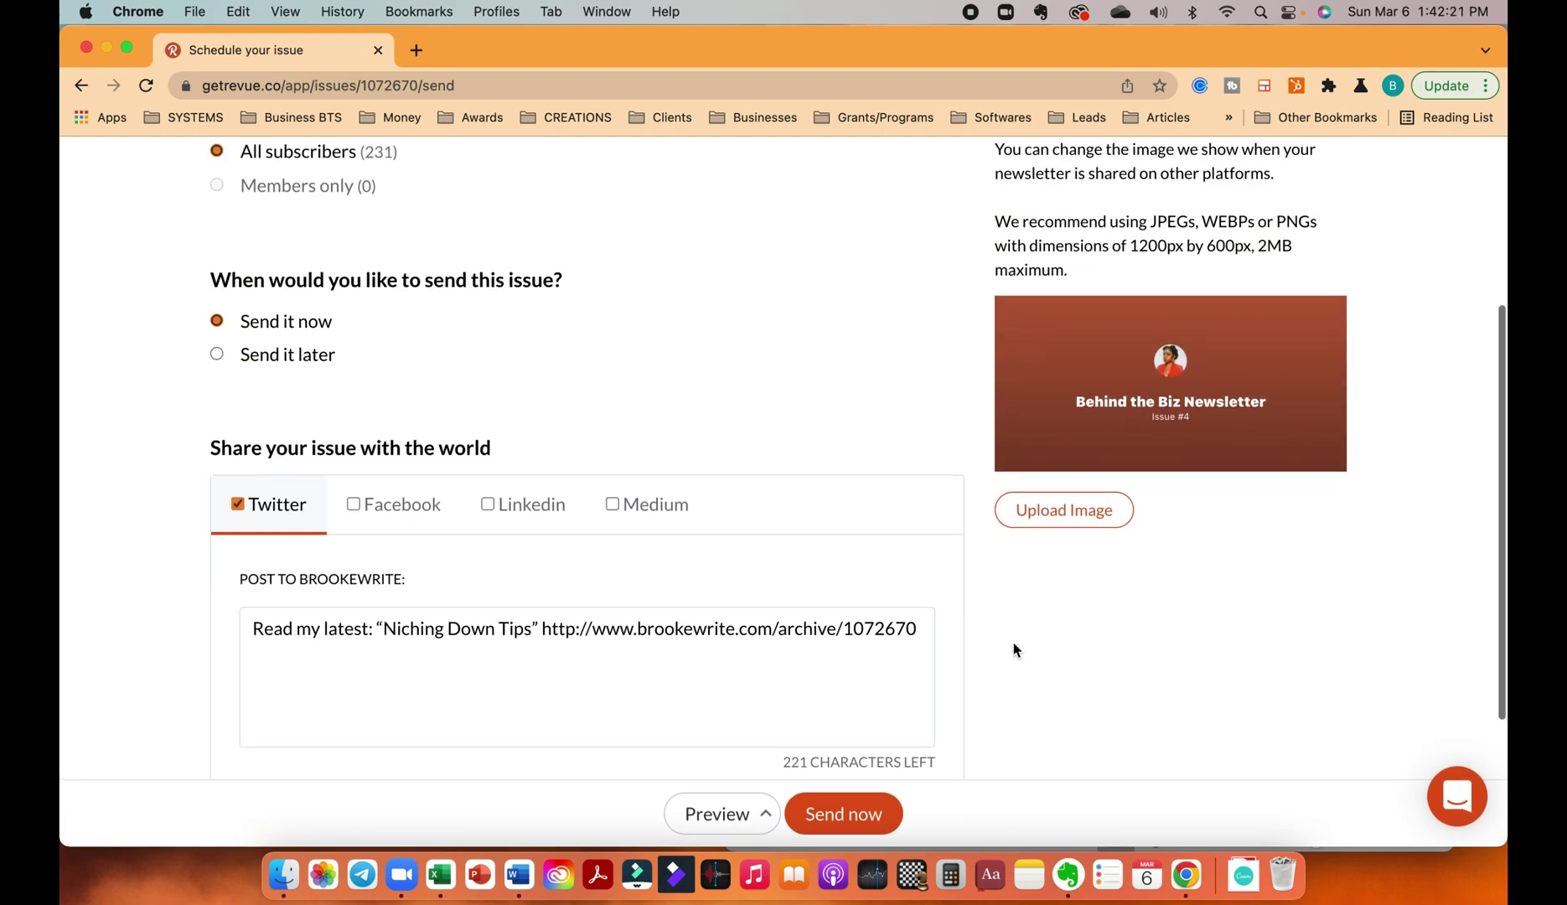
scroll(1059, 696, "down", 2)
scroll(902, 478, "down", 5)
scroll(902, 474, "up", 6)
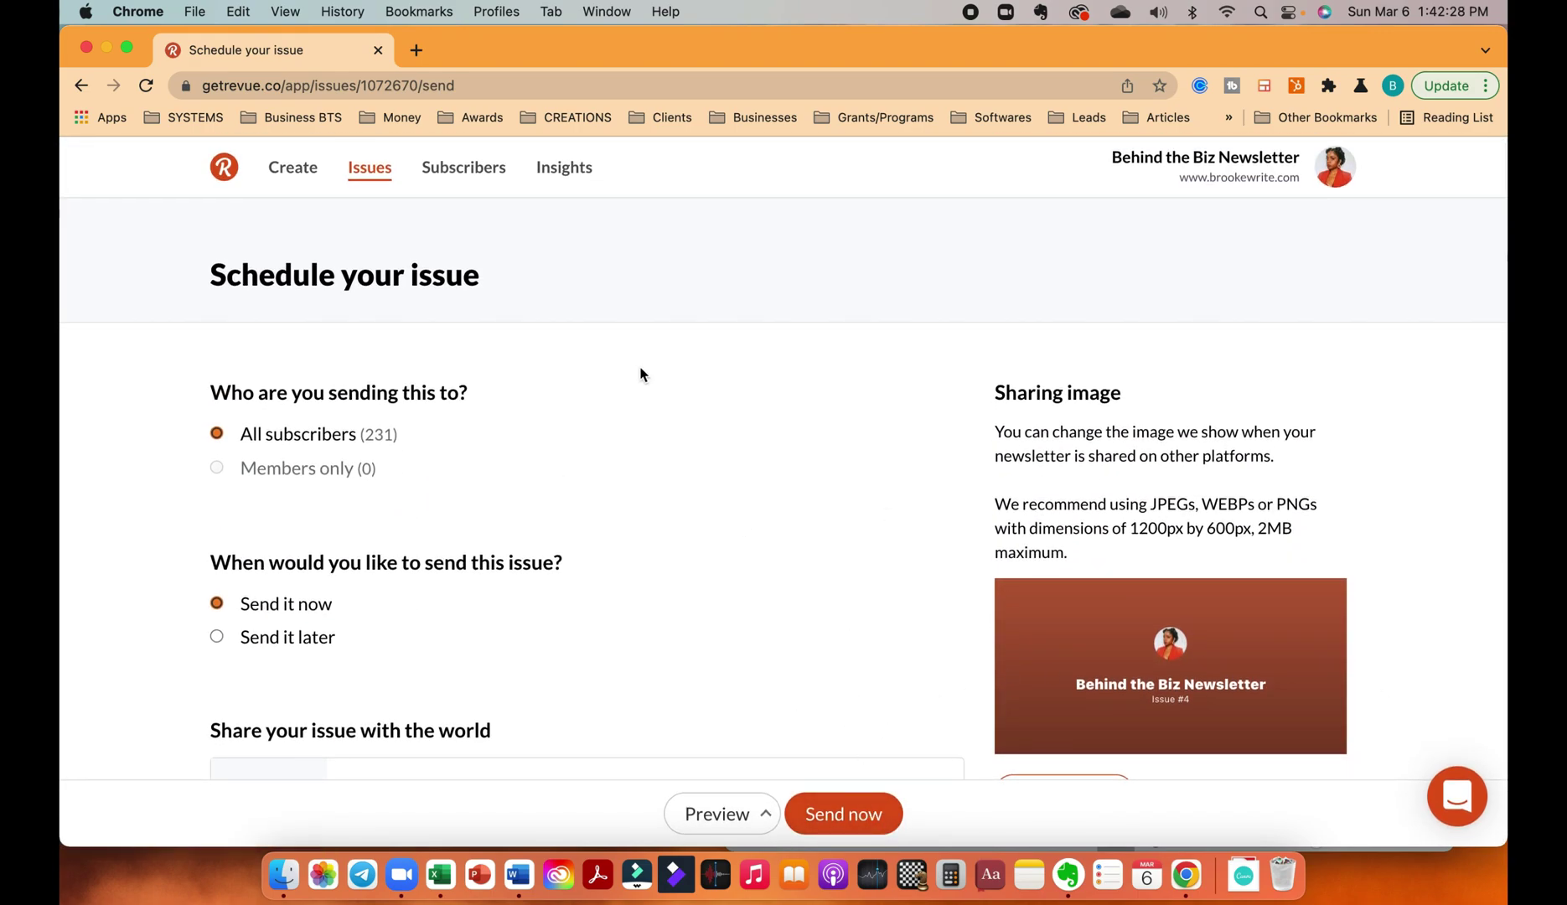
scroll(641, 373, "down", 6)
scroll(640, 373, "up", 6)
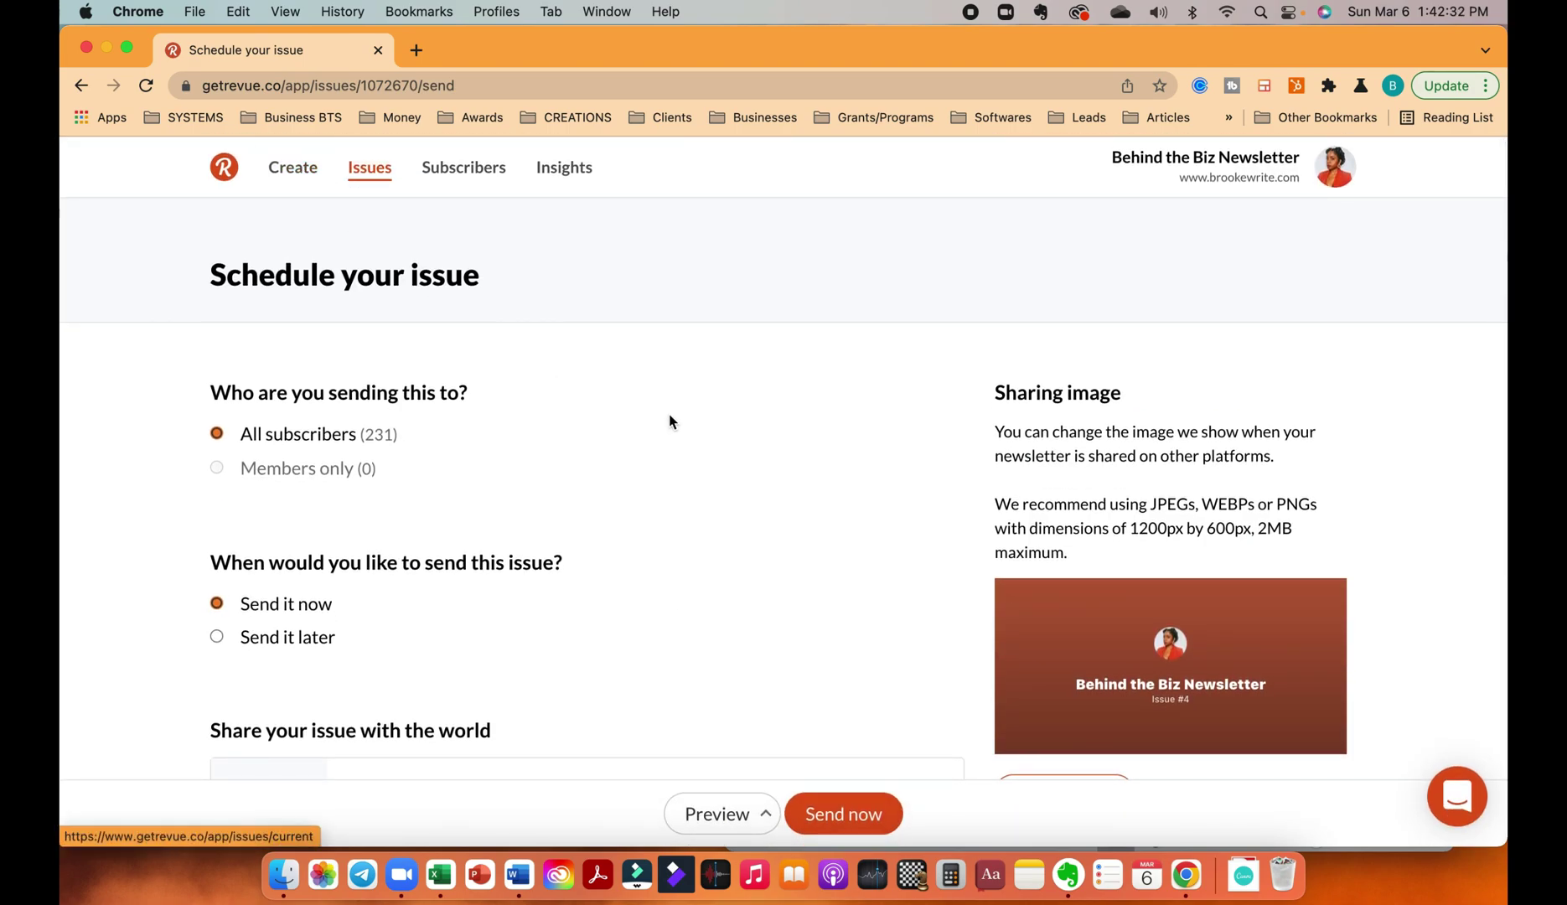
scroll(669, 419, "down", 6)
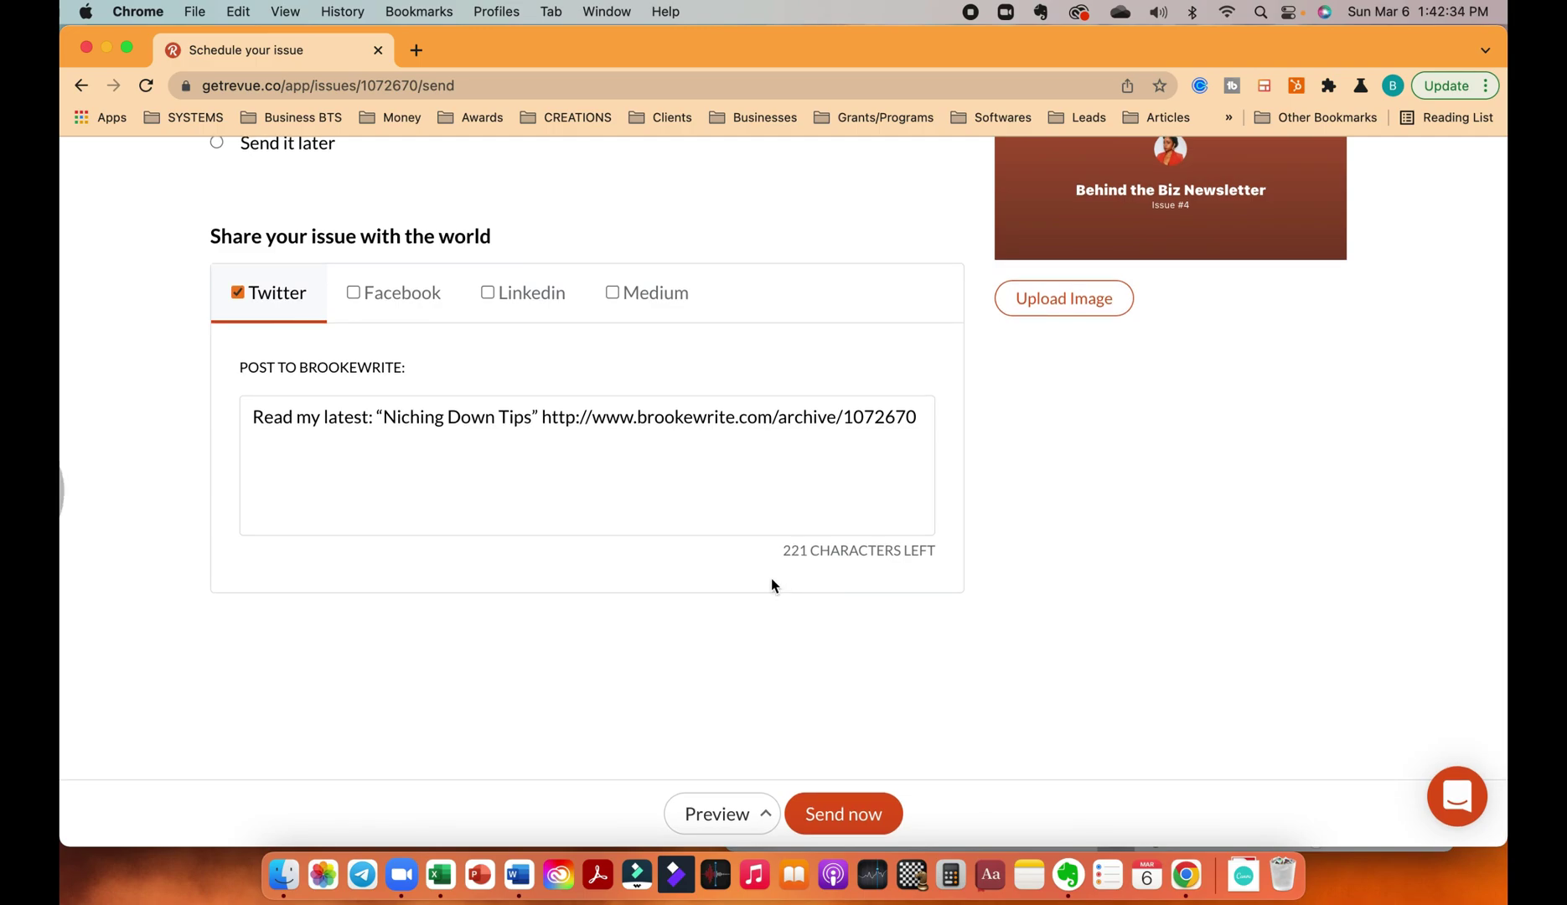
scroll(771, 584, "left", 5)
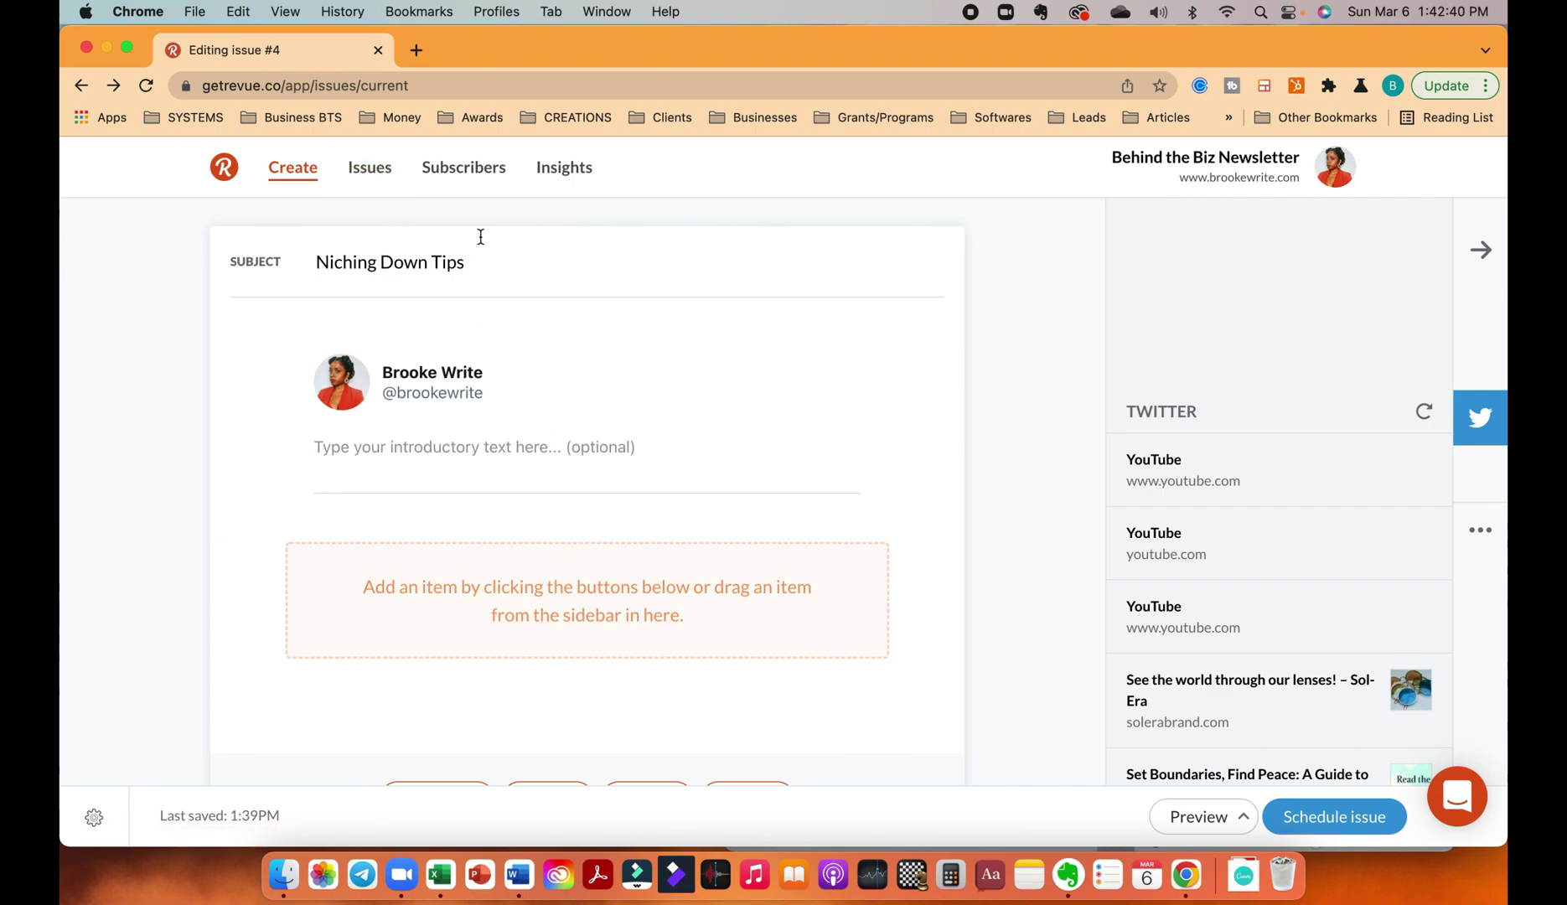
From the Issues list, delete the 'Niching Down Tips' draft and confirm the deletion.
left_click(391, 179)
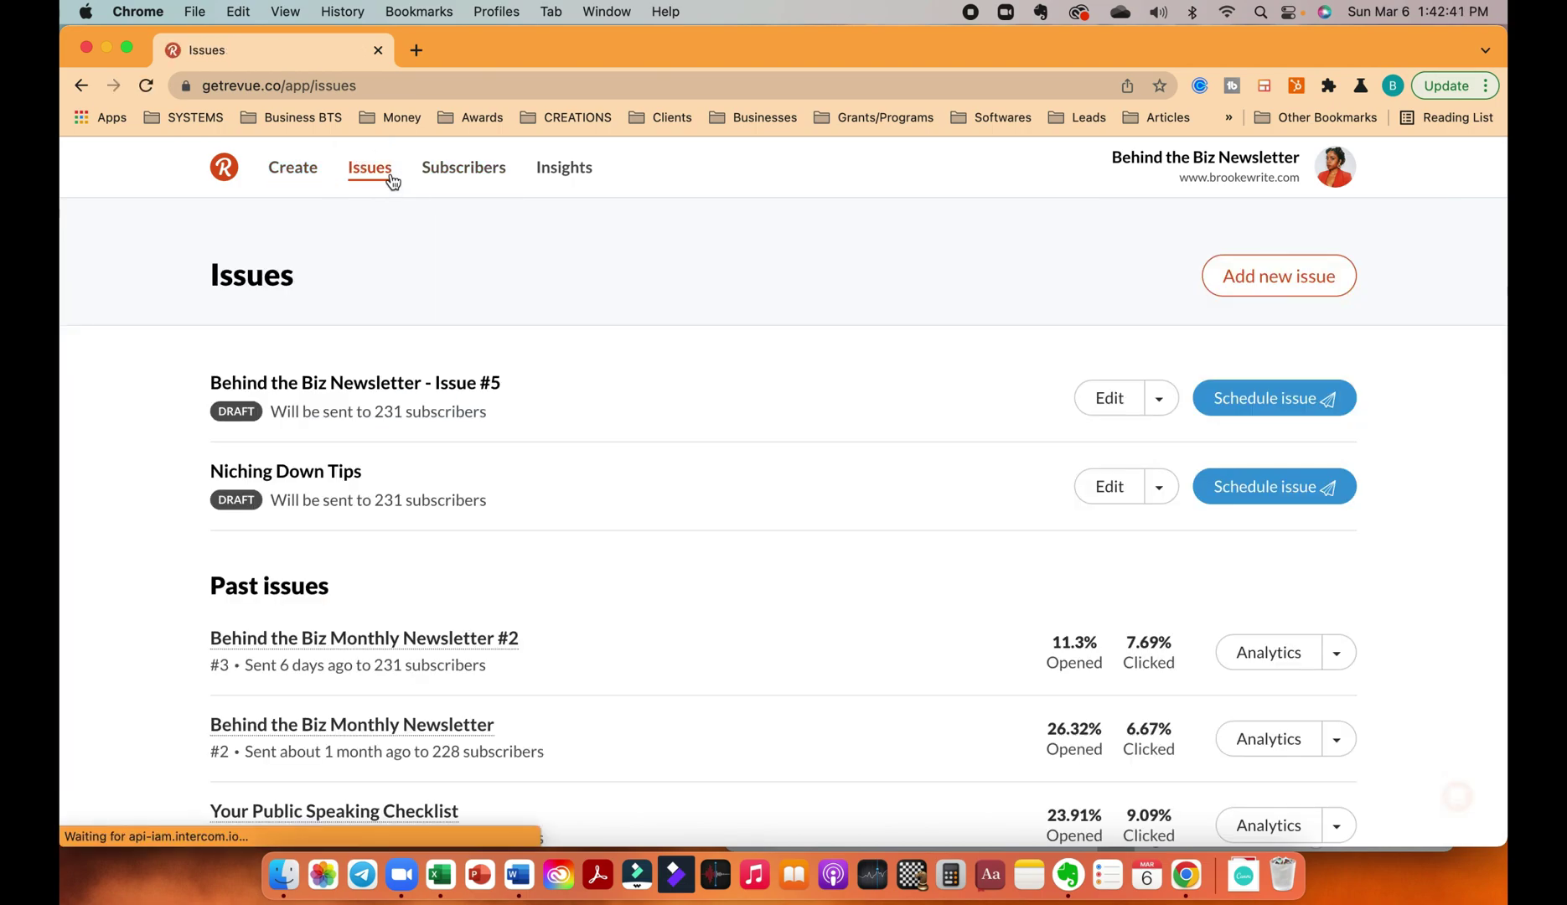
left_click(1159, 487)
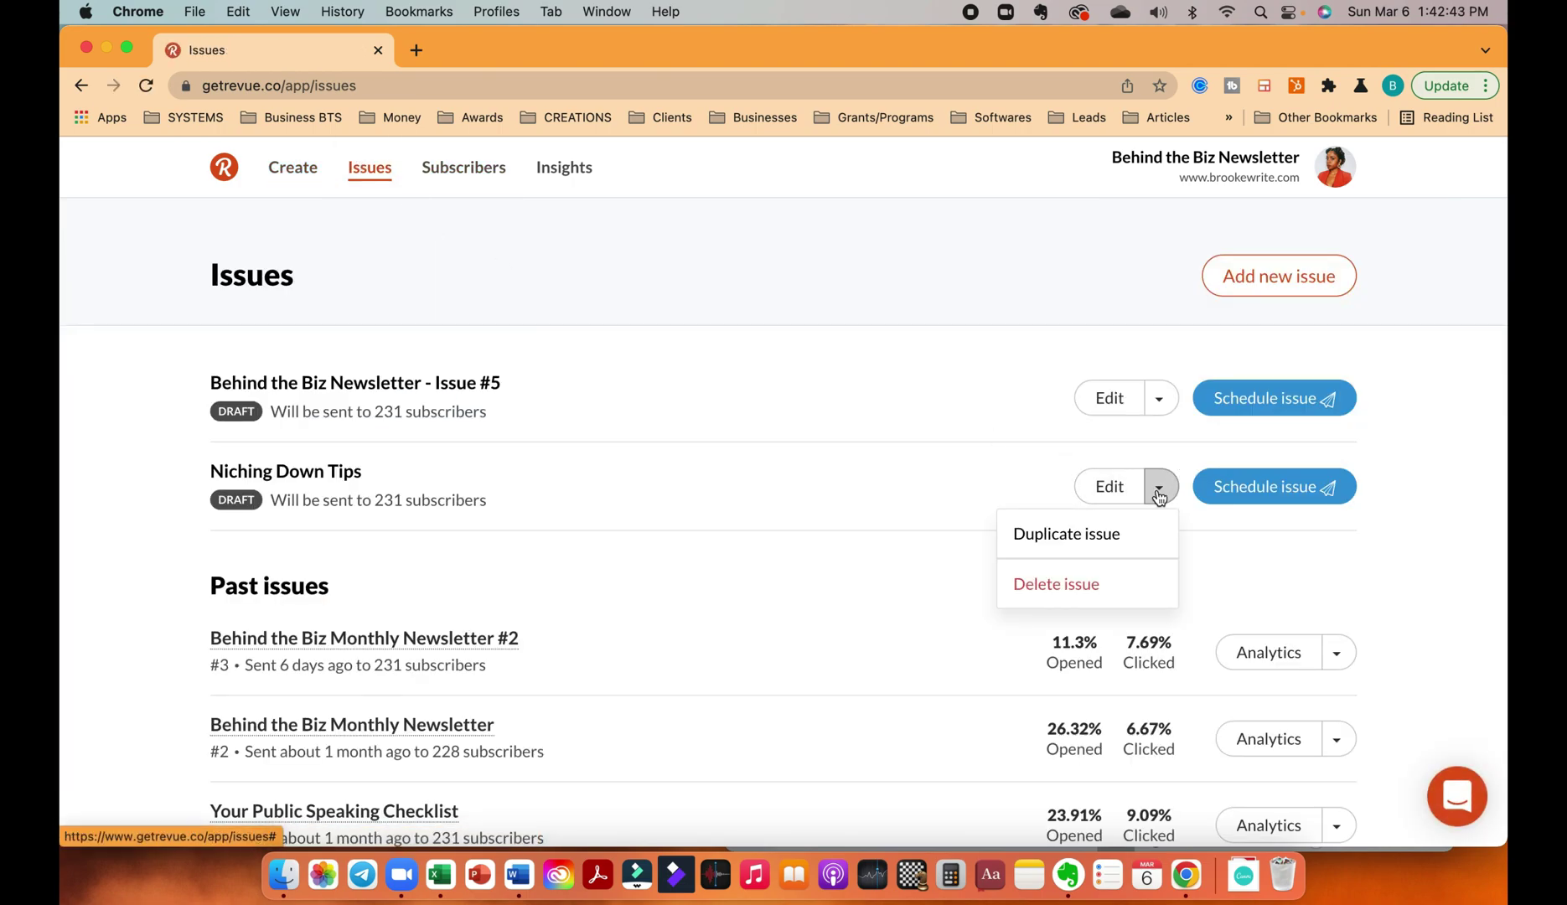
left_click(1072, 575)
left_click(950, 197)
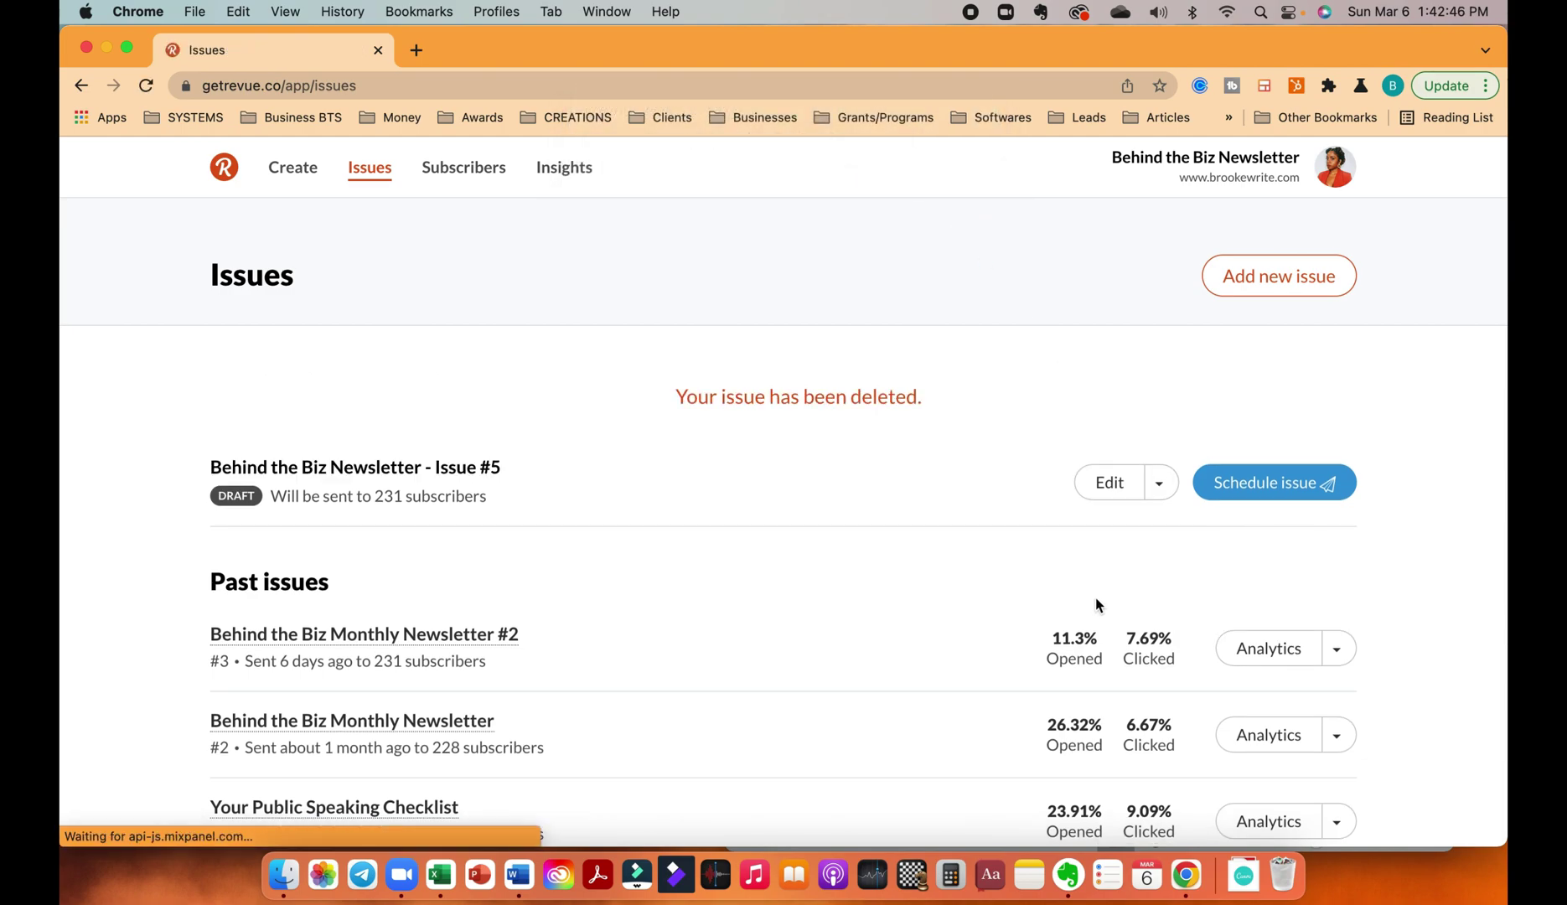
Delete the 'Behind the Biz Newsletter - Issue #5' draft and confirm the deletion.
left_click(1115, 485)
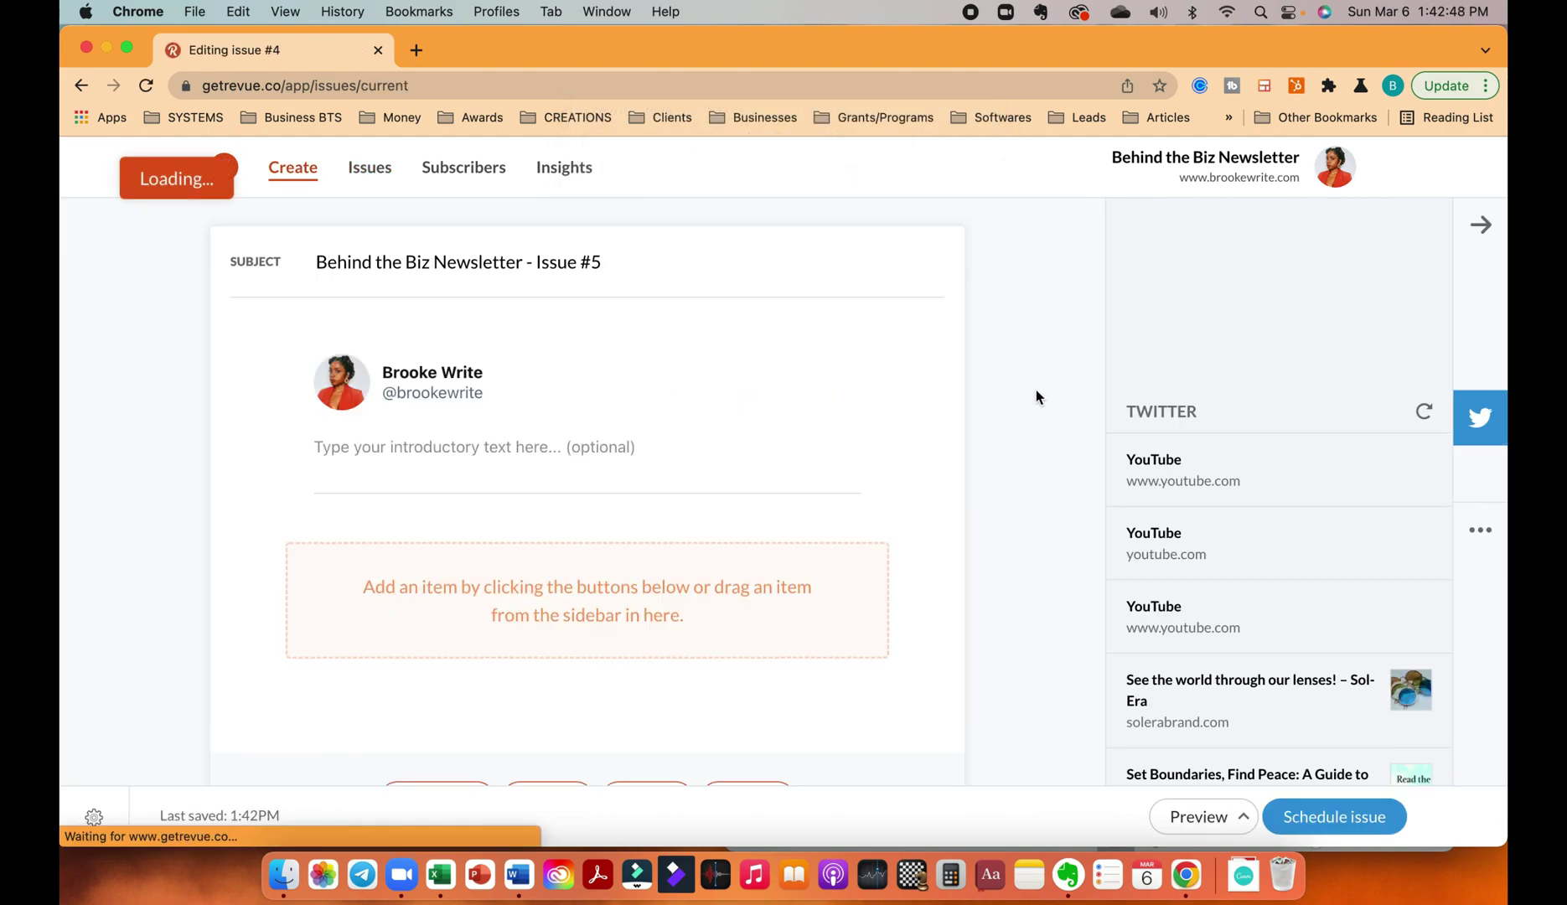
scroll(1035, 397, "left", 5)
left_click(1161, 483)
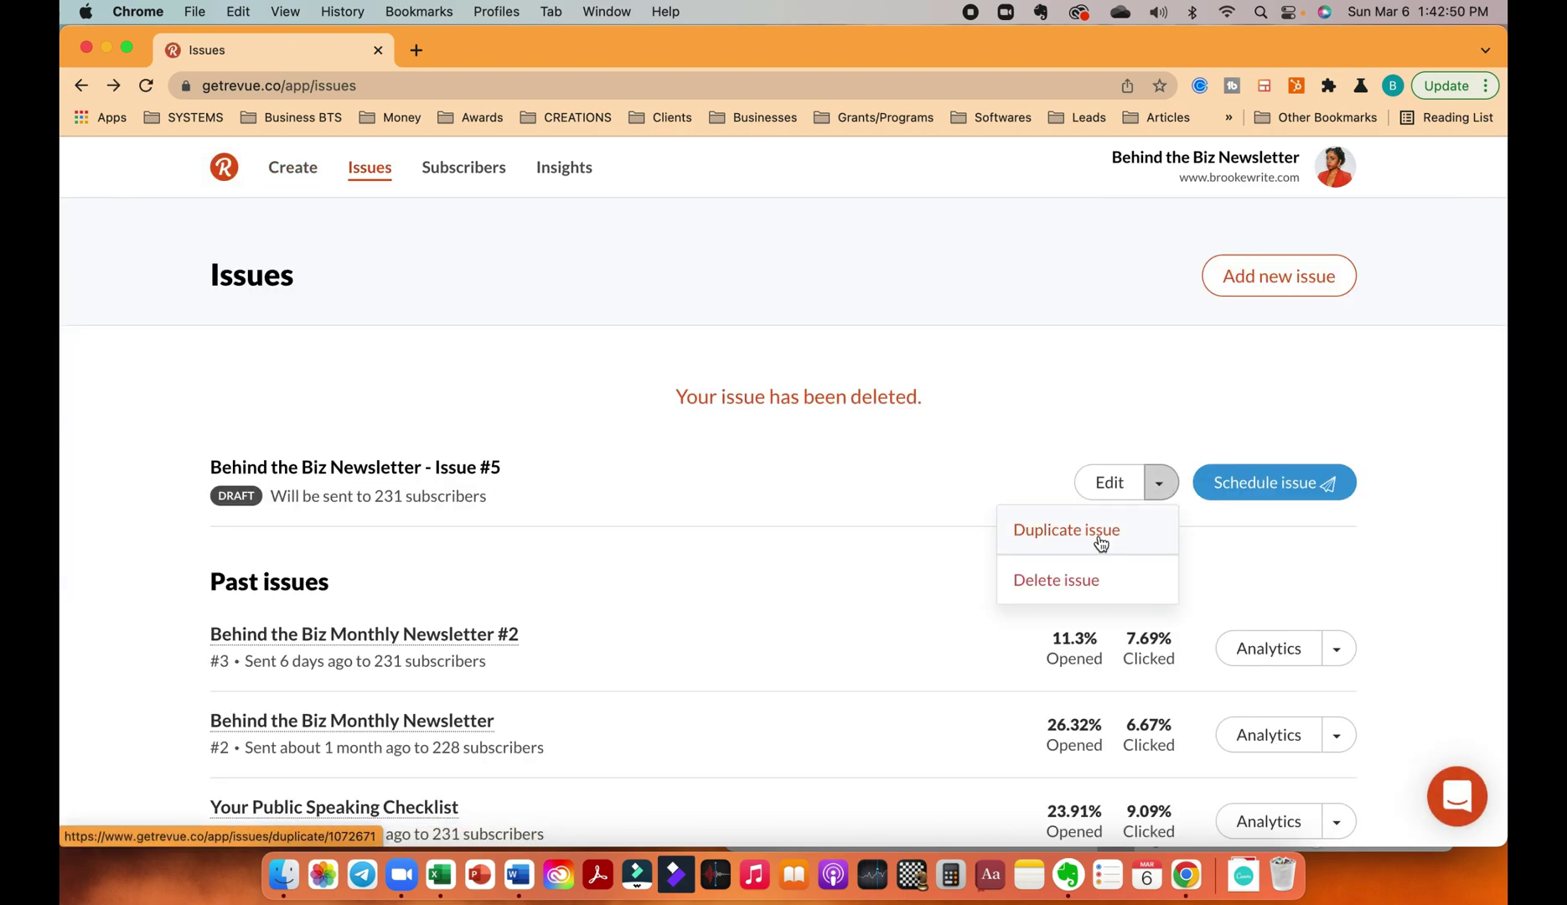
left_click(1081, 580)
left_click(952, 197)
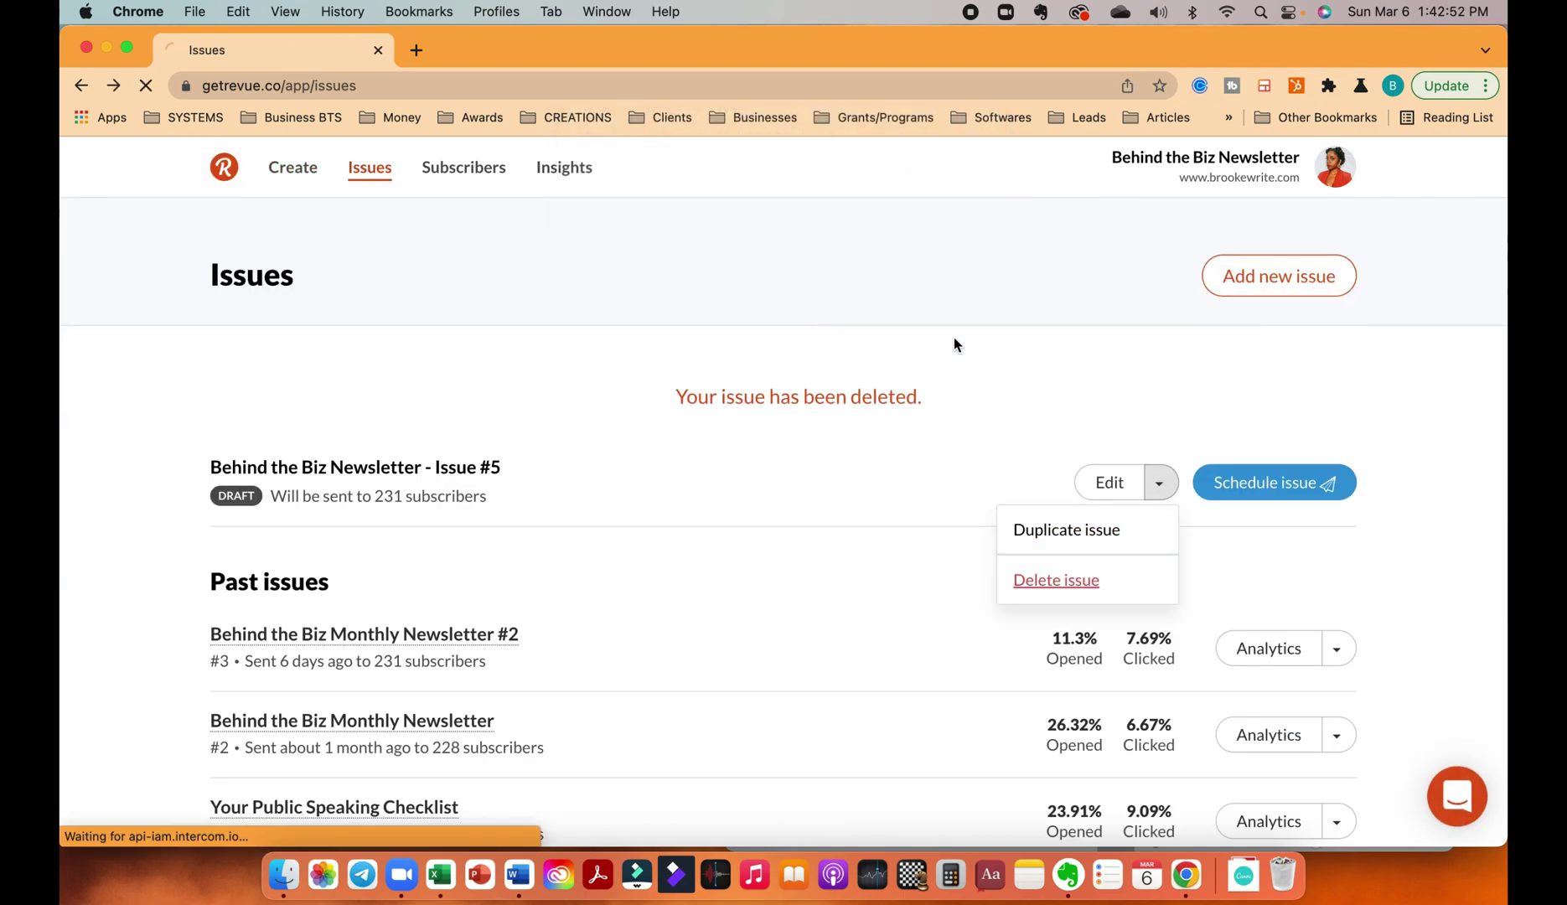